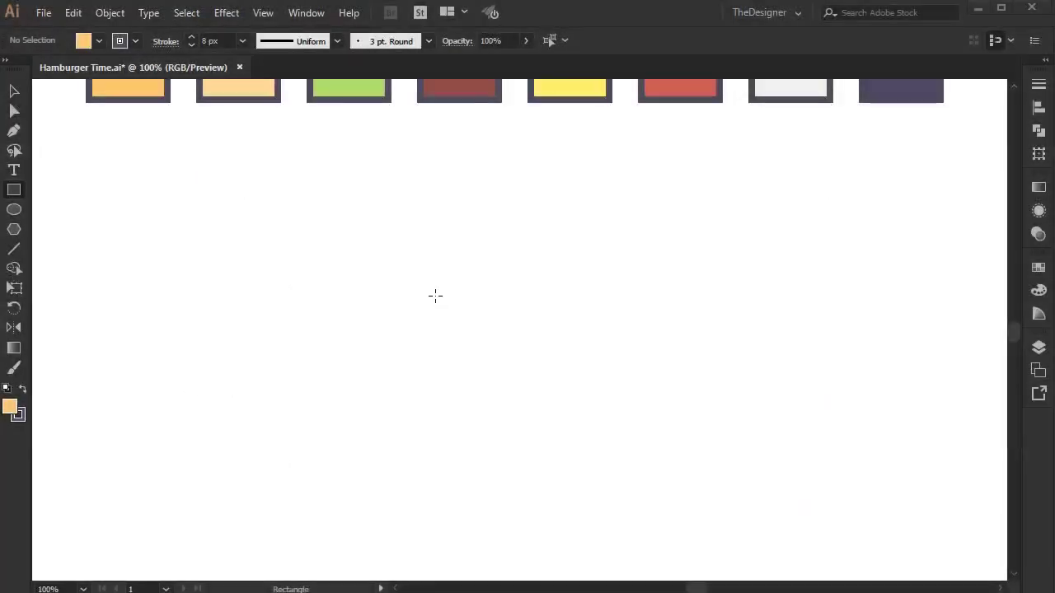
Create a 400 x 96 px orange rectangle and move it lower on the artboard
click(451, 312)
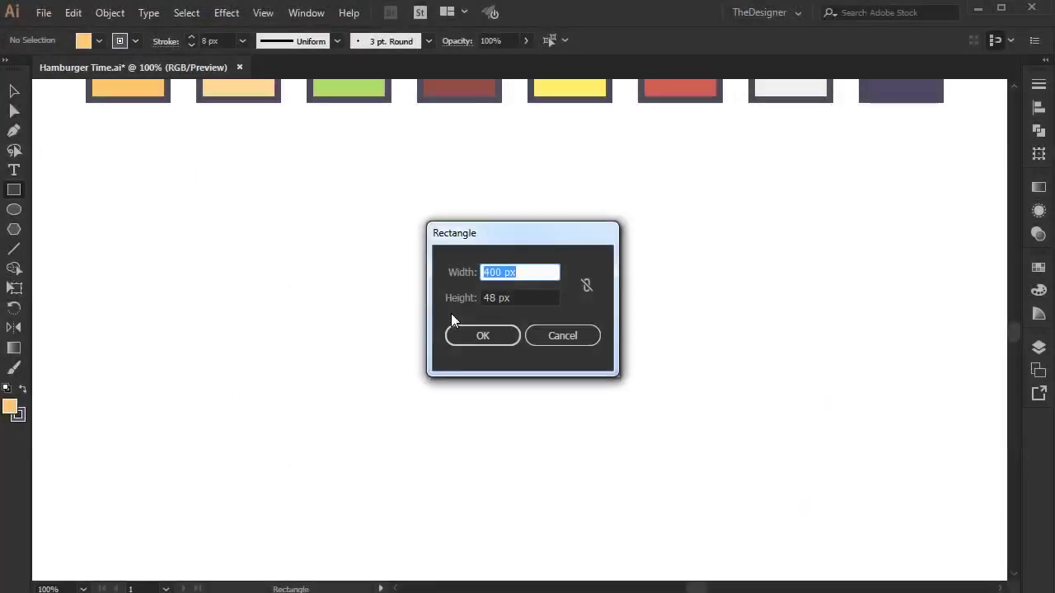
key(Tab)
text(96)
key(Return)
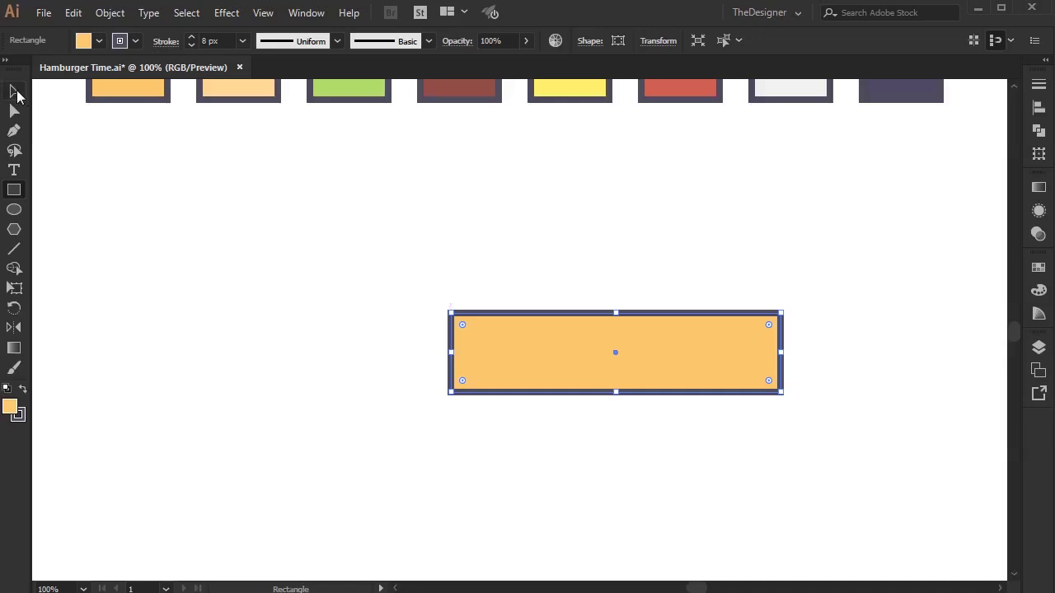
mouse_move(574, 368)
mouse_down()
mouse_move(478, 460)
mouse_move(516, 504)
mouse_up()
Nudge the rectangle's bottom corners inward and round both bottom corners
click(324, 283)
click(14, 110)
drag(714, 534, 641, 490)
key(shift+Left)
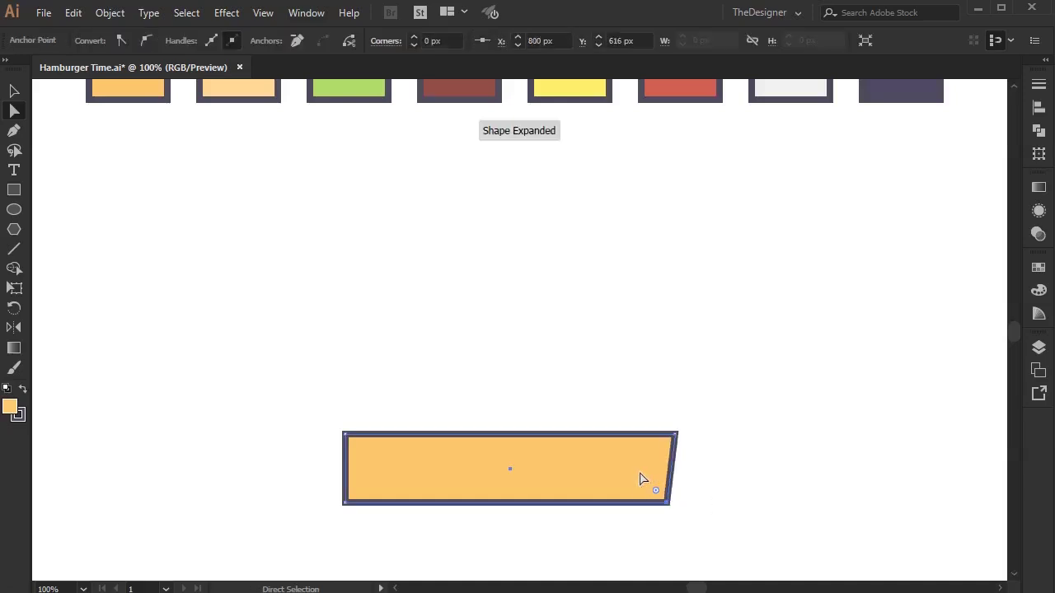
drag(396, 567, 276, 495)
key(shift+Right)
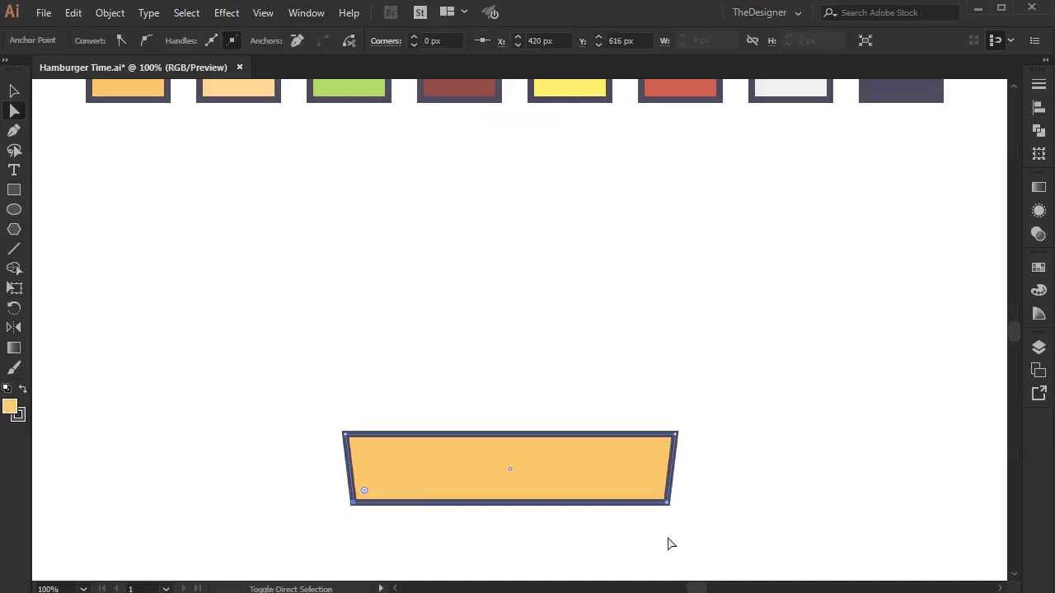
drag(641, 514, 507, 495)
drag(368, 494, 388, 478)
Check the bun's outline settings and raise its top to make it taller
click(551, 429)
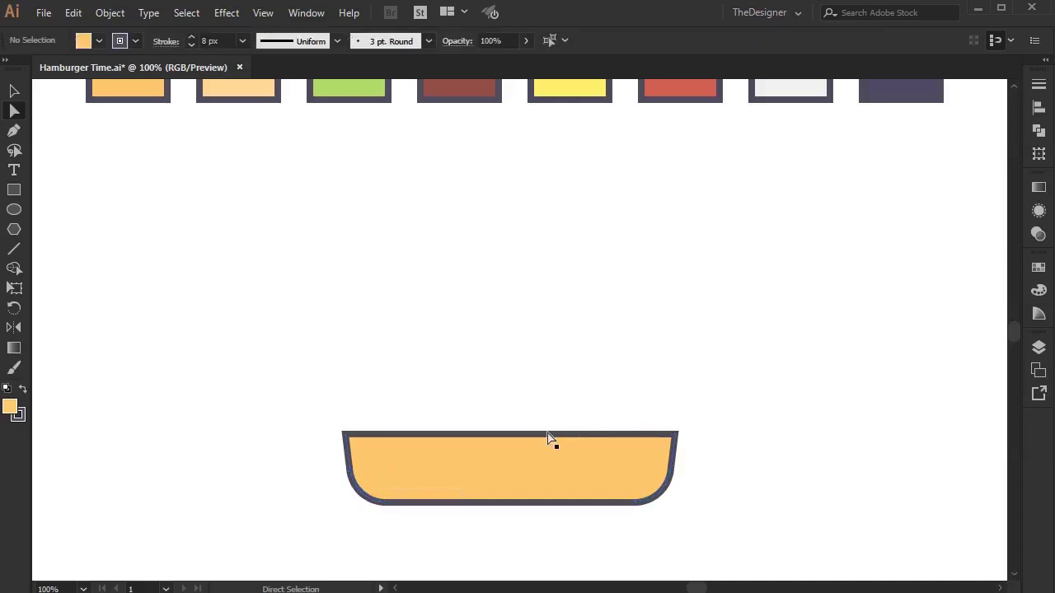
click(509, 435)
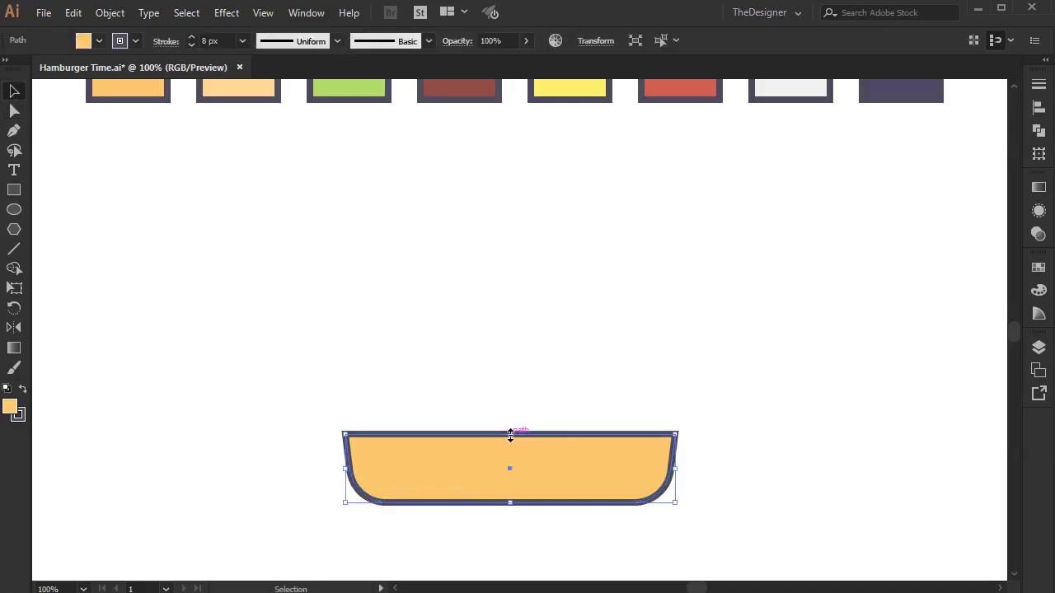
click(164, 41)
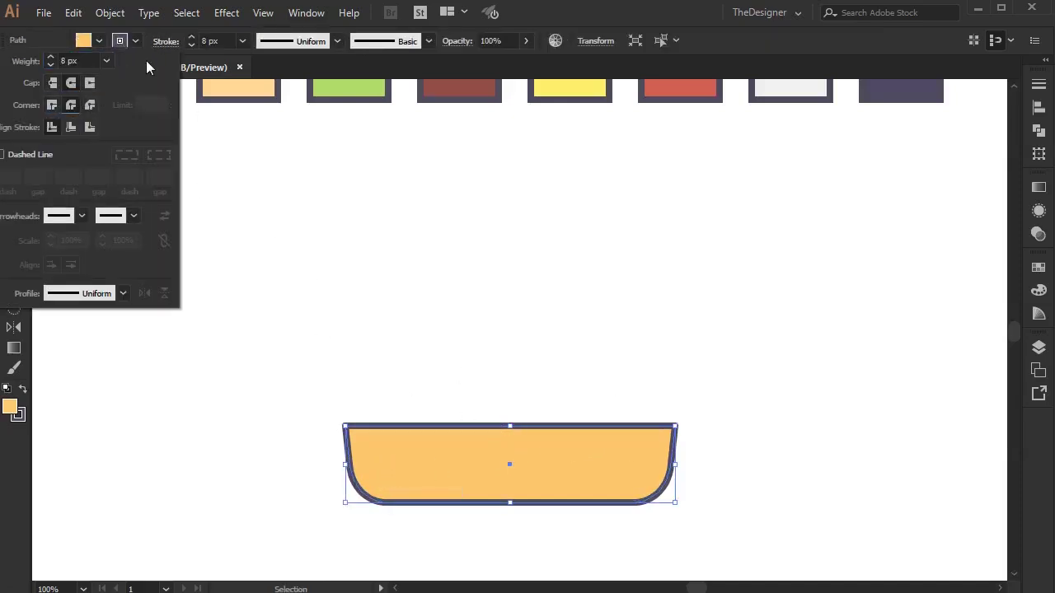
click(571, 374)
click(532, 426)
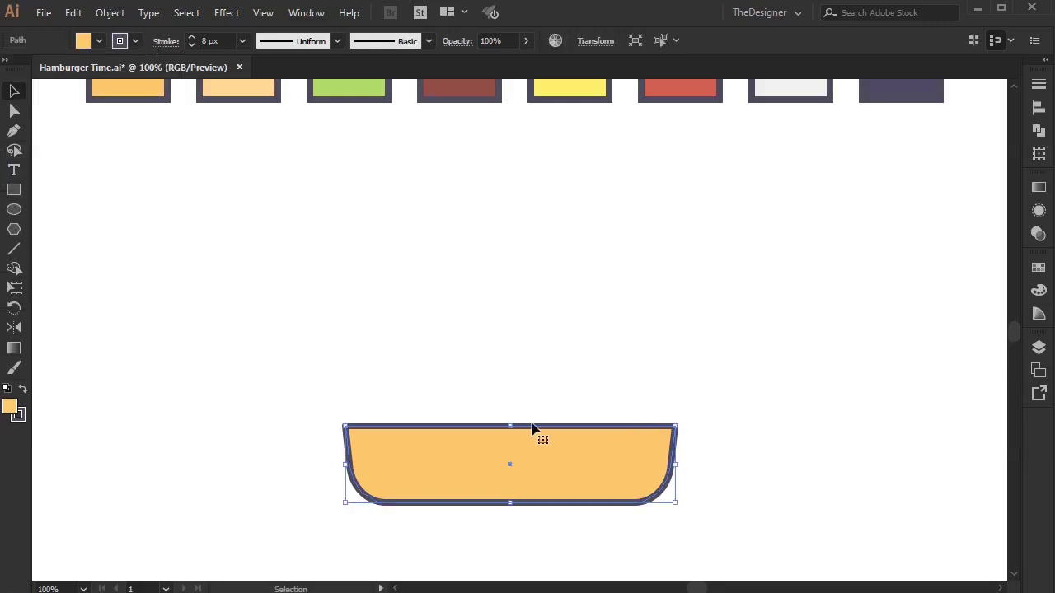
drag(501, 428, 501, 422)
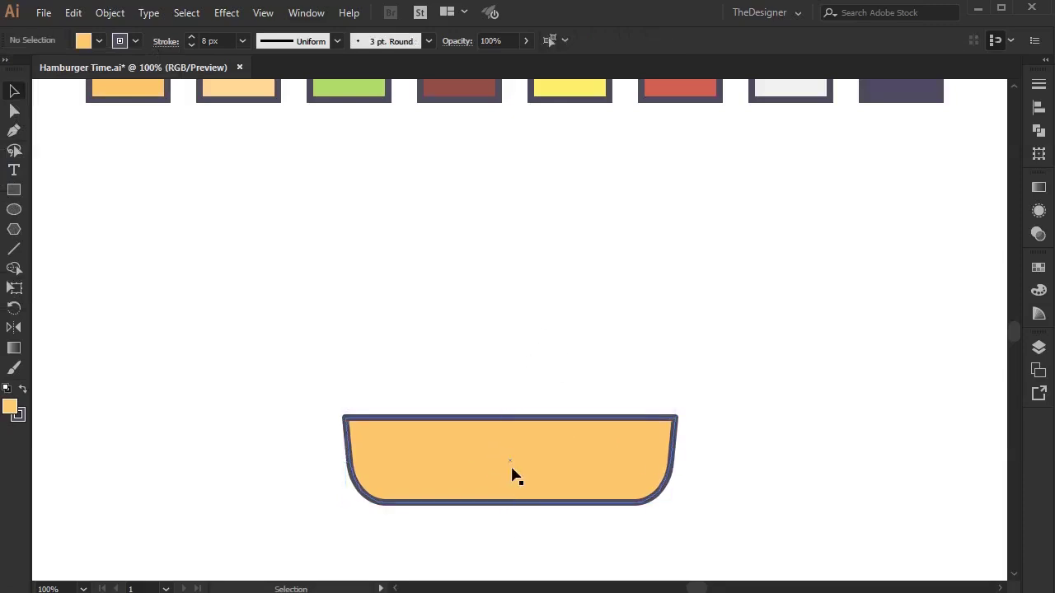
Slightly round the bun's top corners and stretch its bottom edge down a little
key(a)
drag(700, 559, 354, 459)
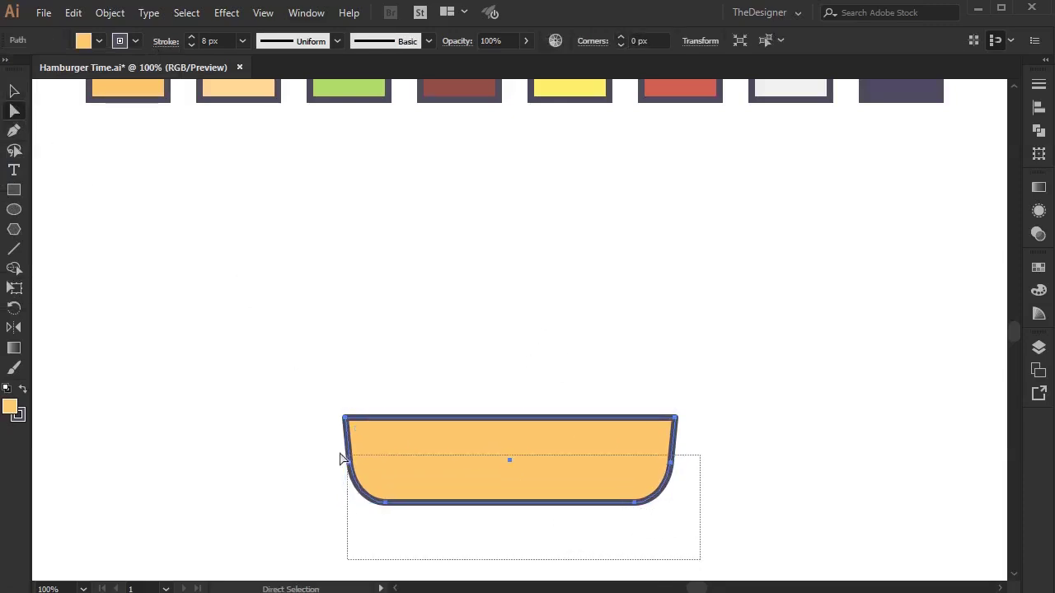
click(590, 461)
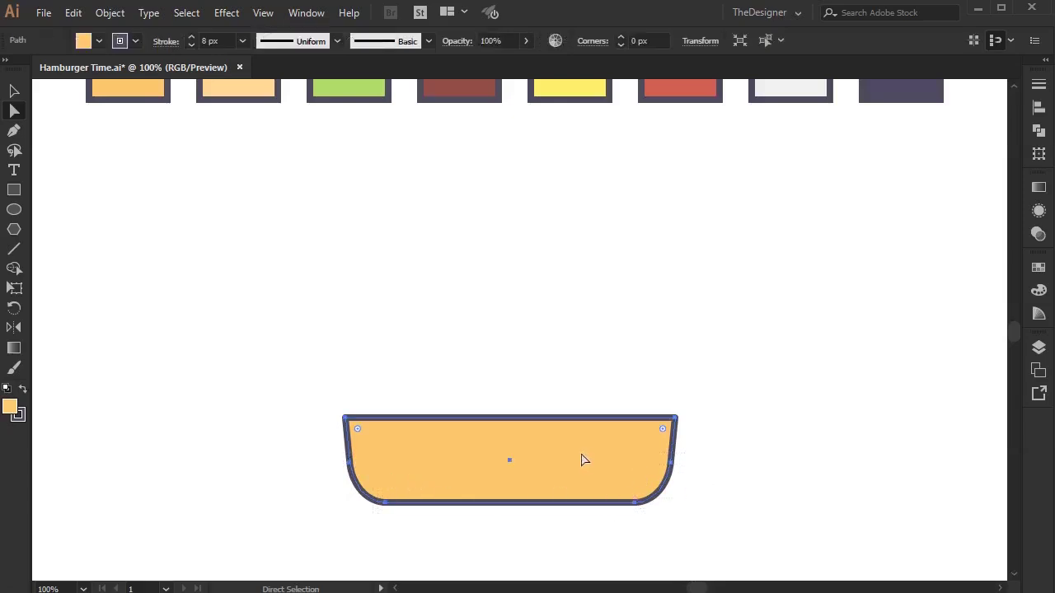
drag(662, 429, 651, 443)
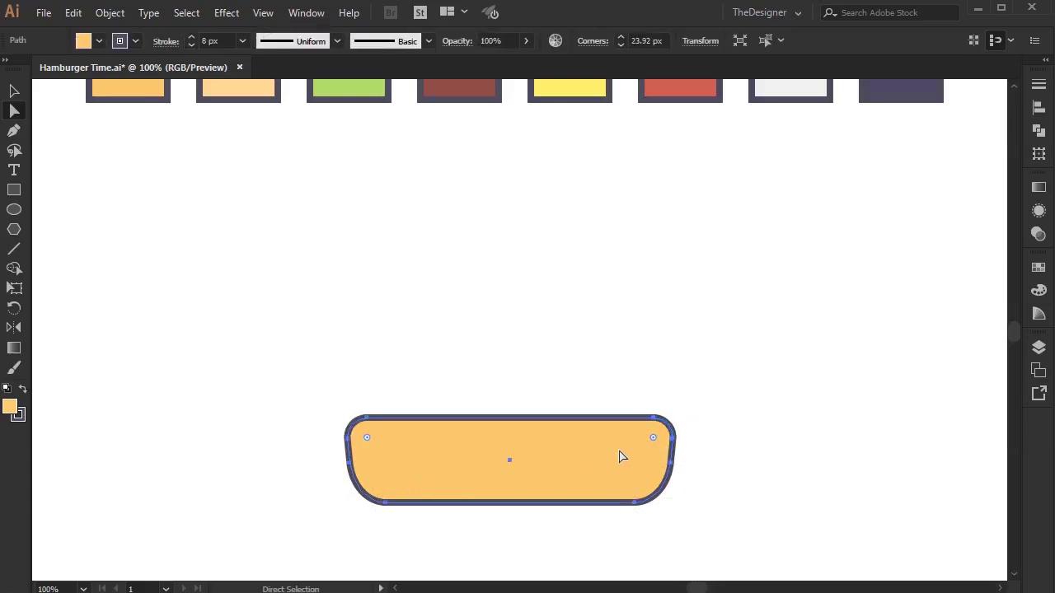
key(v)
drag(509, 504, 511, 513)
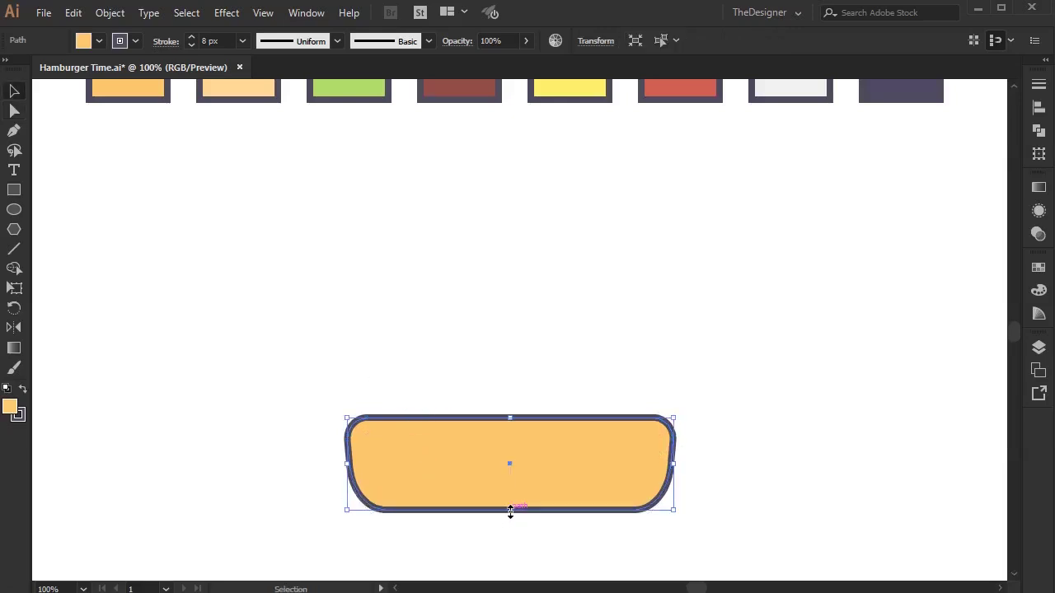
Nudge the bun shape into its final position
click(727, 484)
alt+scroll(594, 464, down, 2)
alt+scroll(555, 473, up, 1)
drag(555, 473, 553, 487)
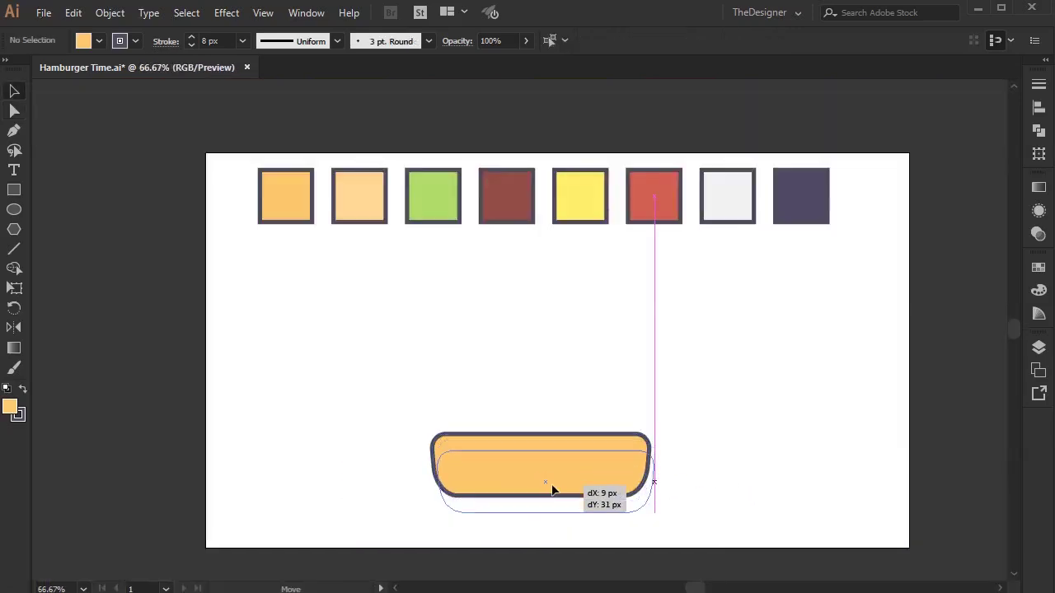
alt+scroll(666, 492, up, 1)
scroll(577, 500, down, 1)
alt+scroll(556, 445, up, 1)
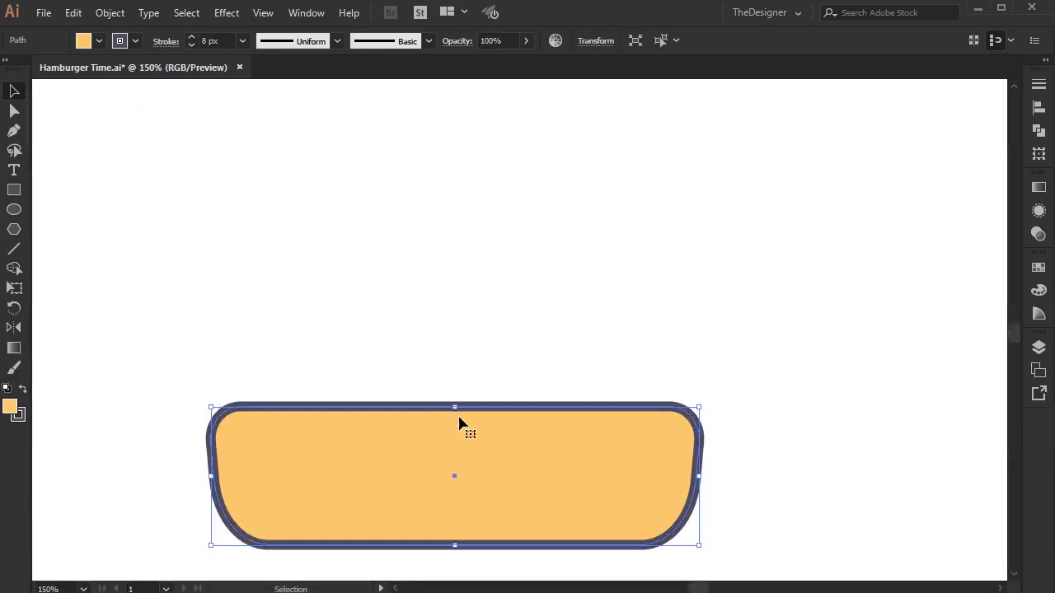
click(17, 250)
Draw a horizontal line across the bun's width and move it above the bun
drag(207, 402, 700, 402)
click(17, 93)
drag(456, 403, 445, 360)
Apply a Zig Zag effect with 9 ridges and Smooth points to the line
click(226, 13)
mouse_move(256, 212)
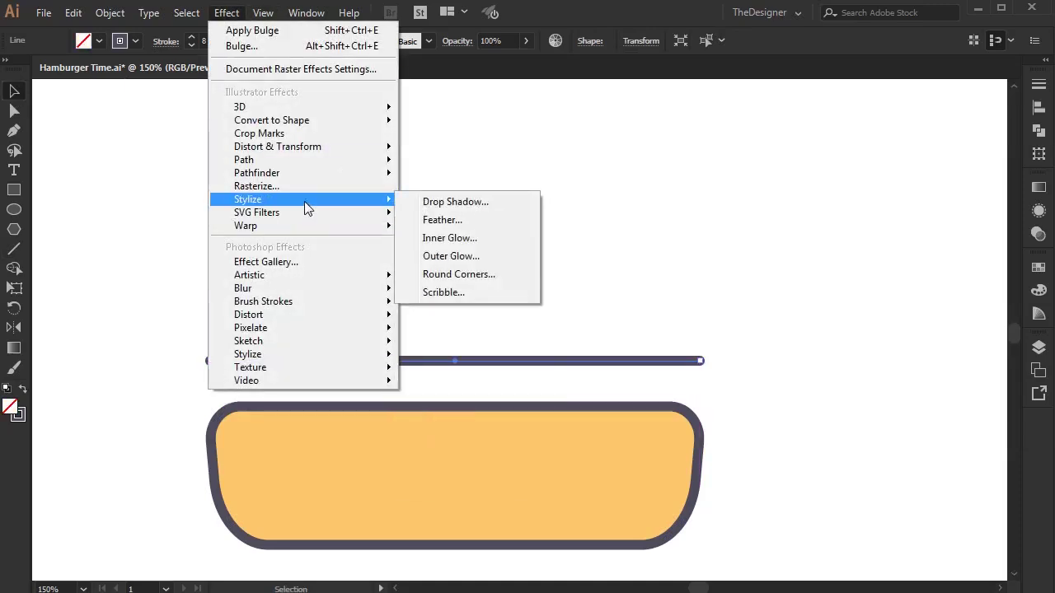
mouse_move(278, 146)
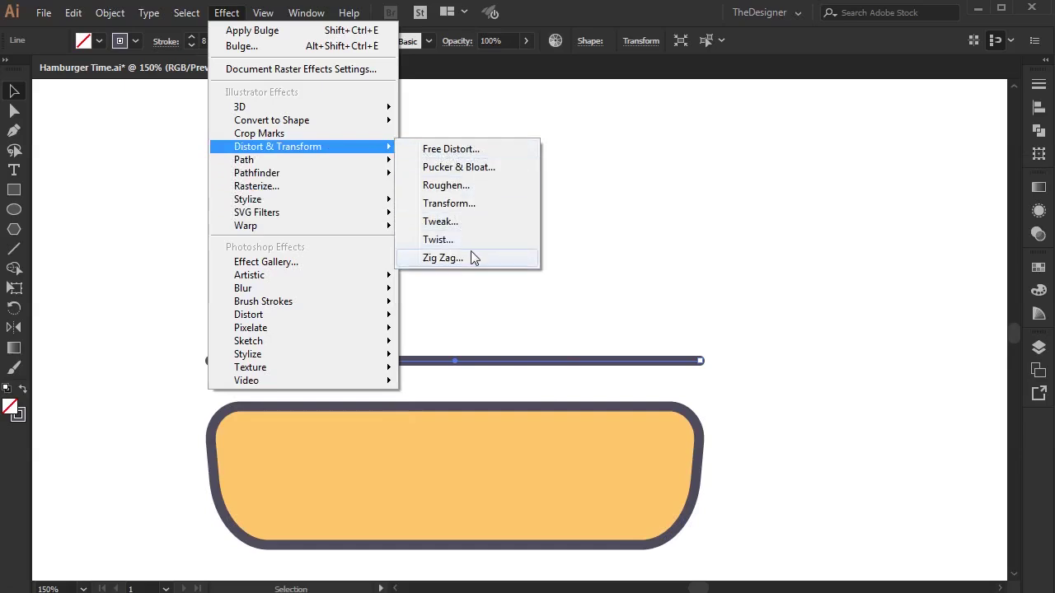
click(471, 255)
click(412, 386)
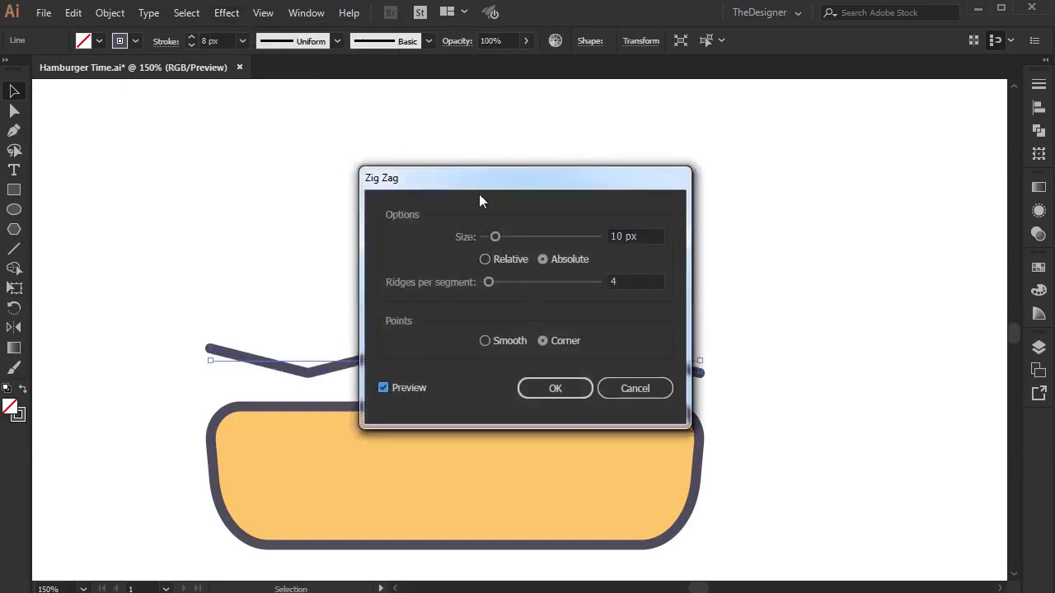
drag(478, 180, 643, 180)
click(779, 282)
text(9)
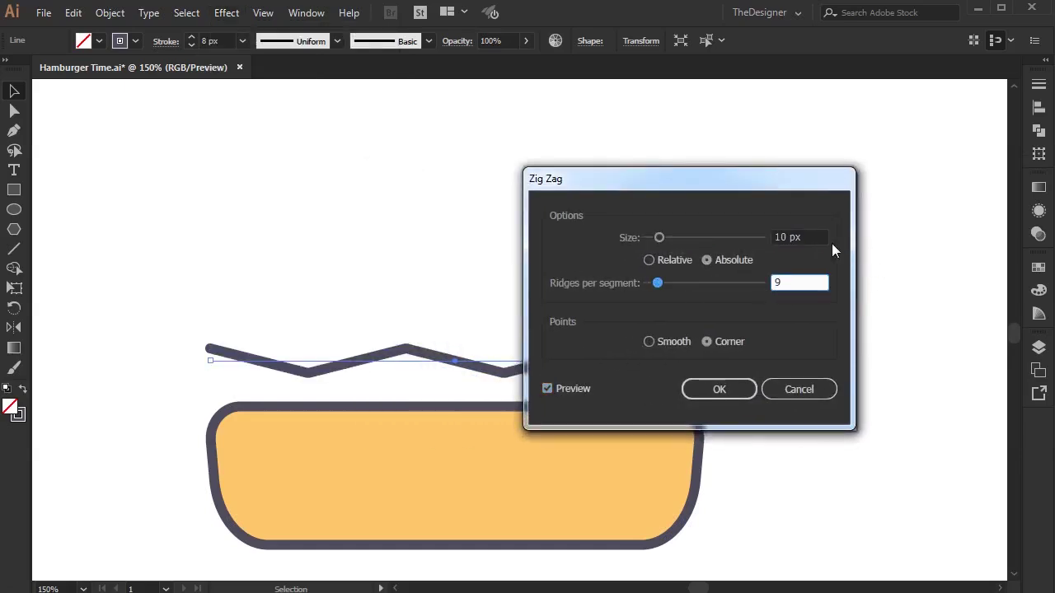
click(815, 236)
click(650, 342)
click(705, 391)
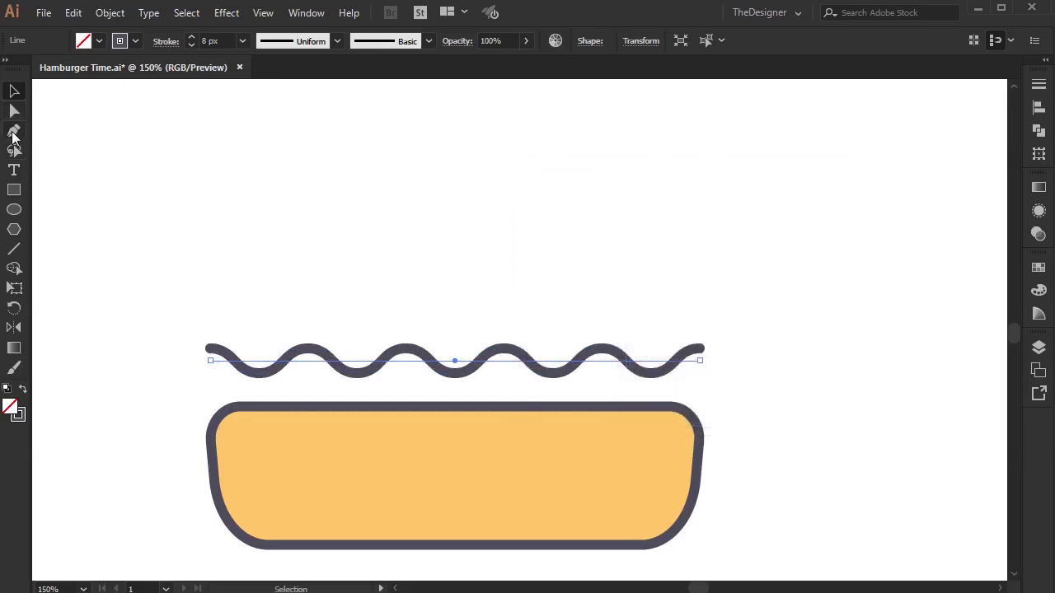
click(103, 13)
Expand the wave and close it with the Pen tool into a flat-topped shape
click(198, 183)
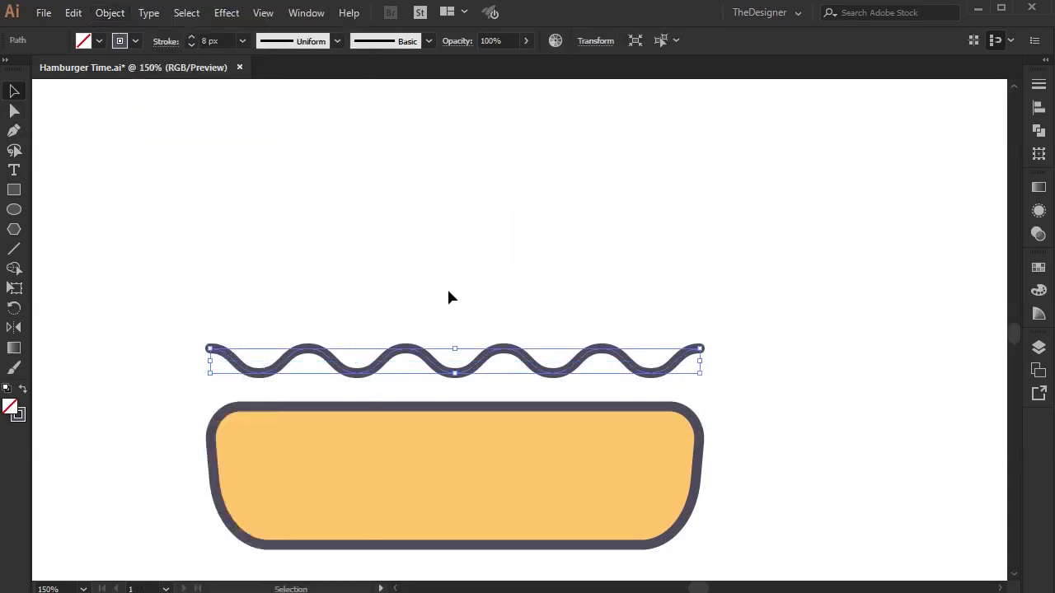
key(p)
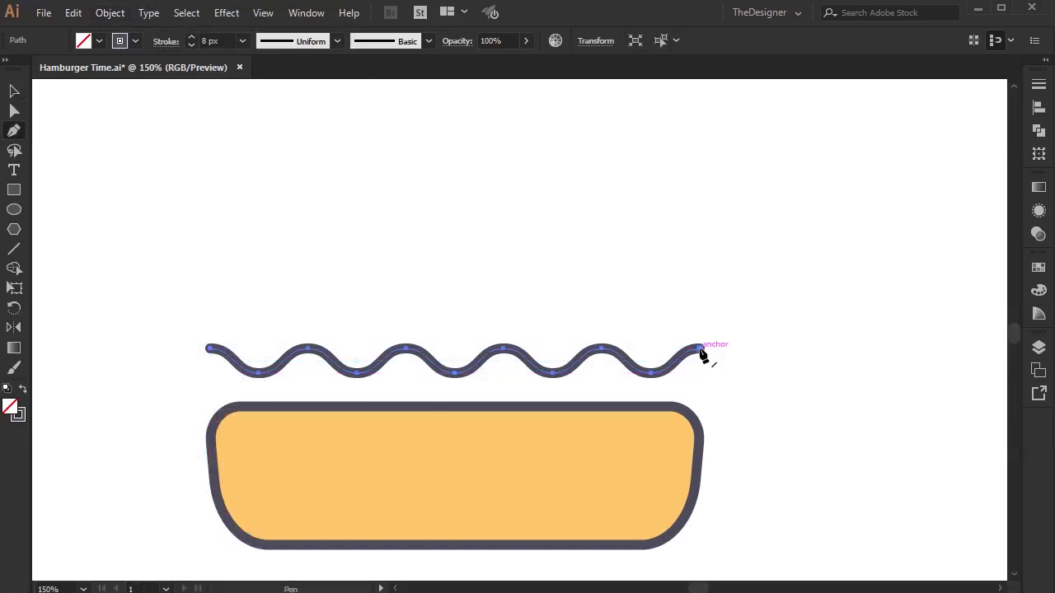
click(699, 349)
click(698, 264)
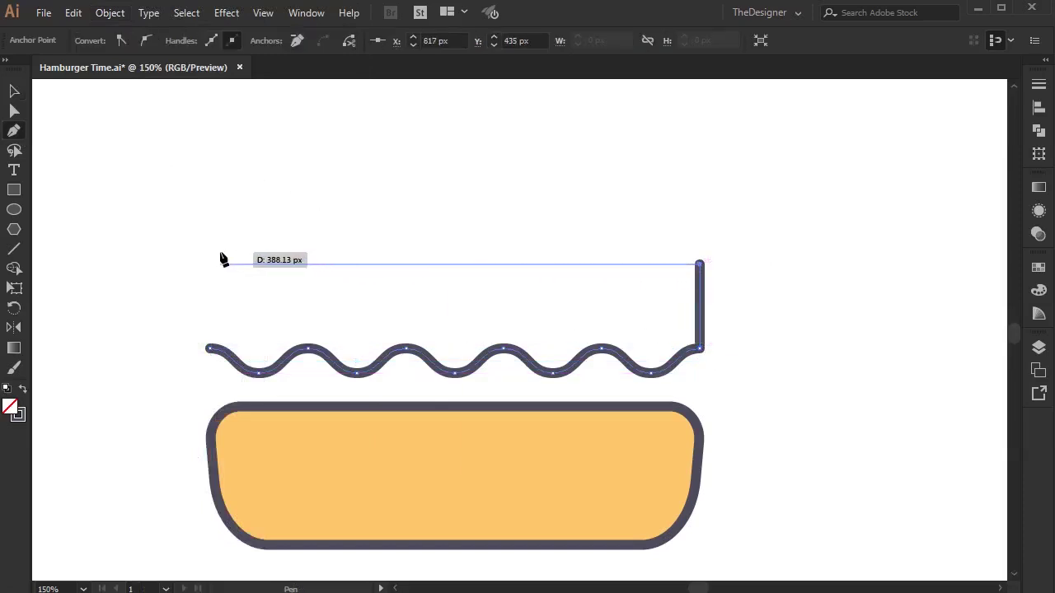
click(210, 264)
click(209, 350)
click(210, 350)
Round the wavy shape's lower corners
click(15, 110)
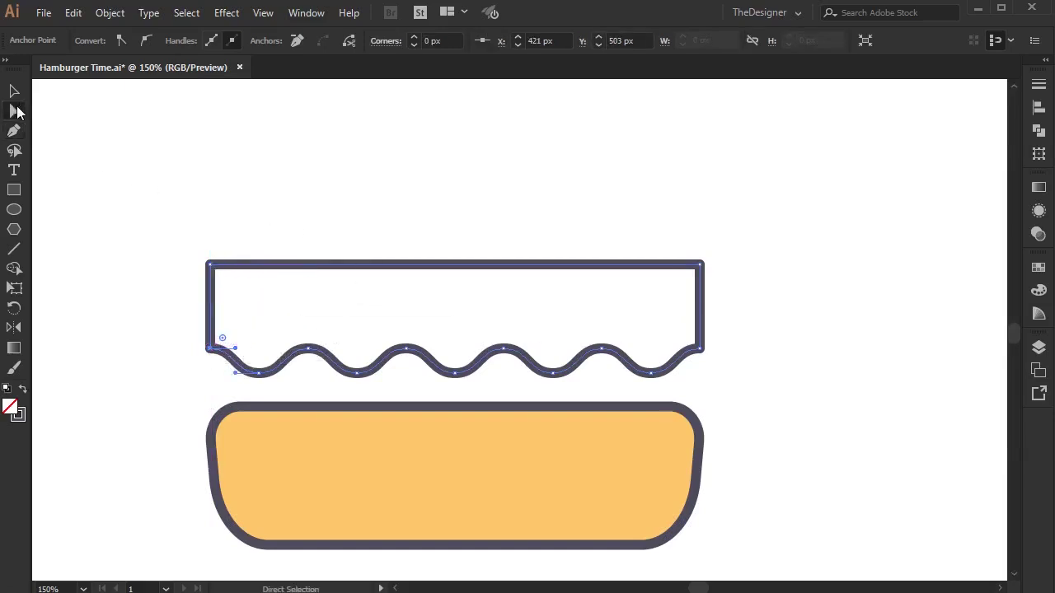
click(233, 155)
drag(175, 332, 314, 375)
mouse_move(687, 338)
mouse_down()
mouse_move(729, 366)
mouse_move(624, 286)
mouse_up()
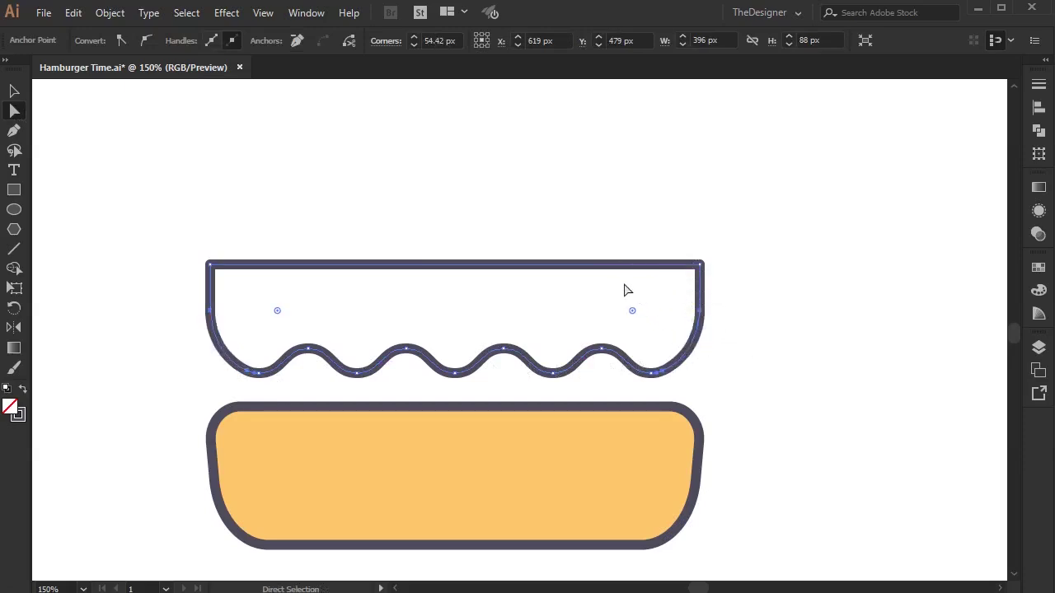
click(419, 227)
scroll(443, 241, down, 3)
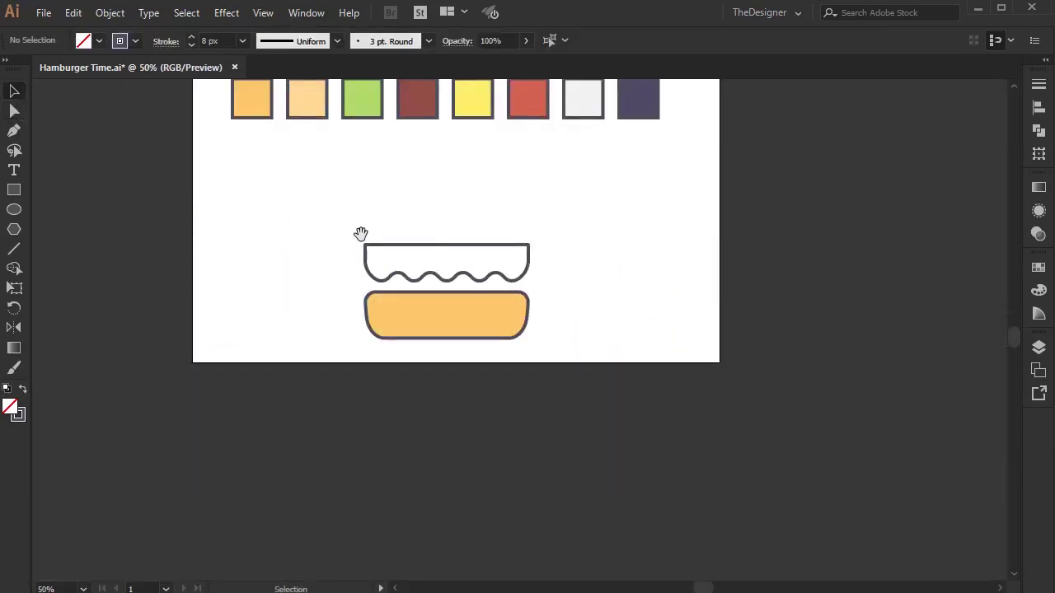
Fill the wavy shape with the green swatch colour using the Eyedropper
drag(361, 234, 334, 308)
click(427, 325)
key(i)
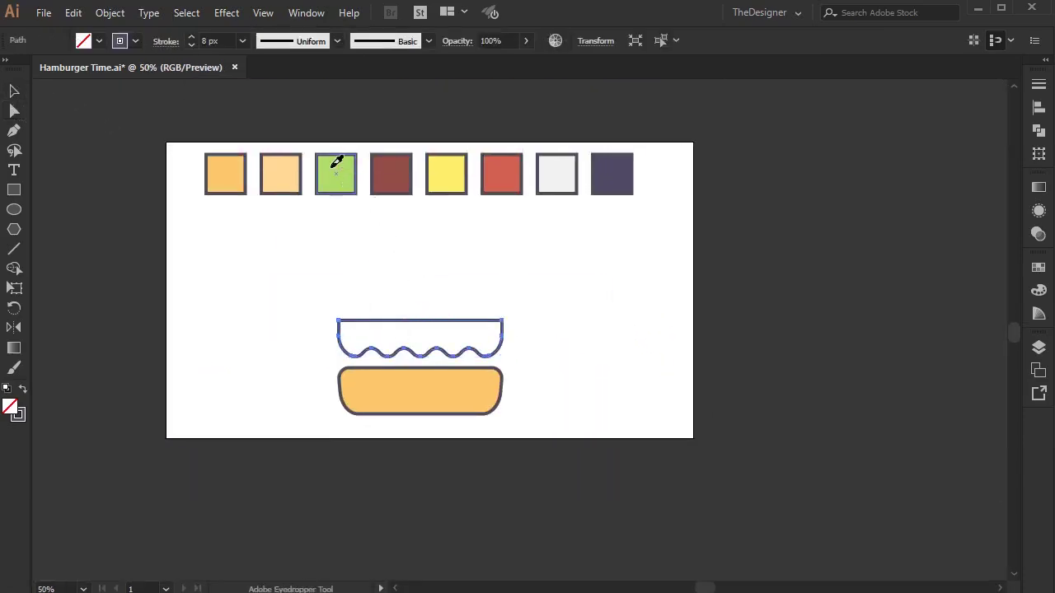
click(334, 169)
key(v)
click(554, 316)
Move the green wavy shape down onto the orange bun and fine-tune its position
scroll(443, 345, up, 2)
mouse_move(443, 345)
mouse_down()
mouse_move(443, 406)
mouse_move(418, 355)
mouse_move(424, 372)
mouse_up()
scroll(396, 408, up, 2)
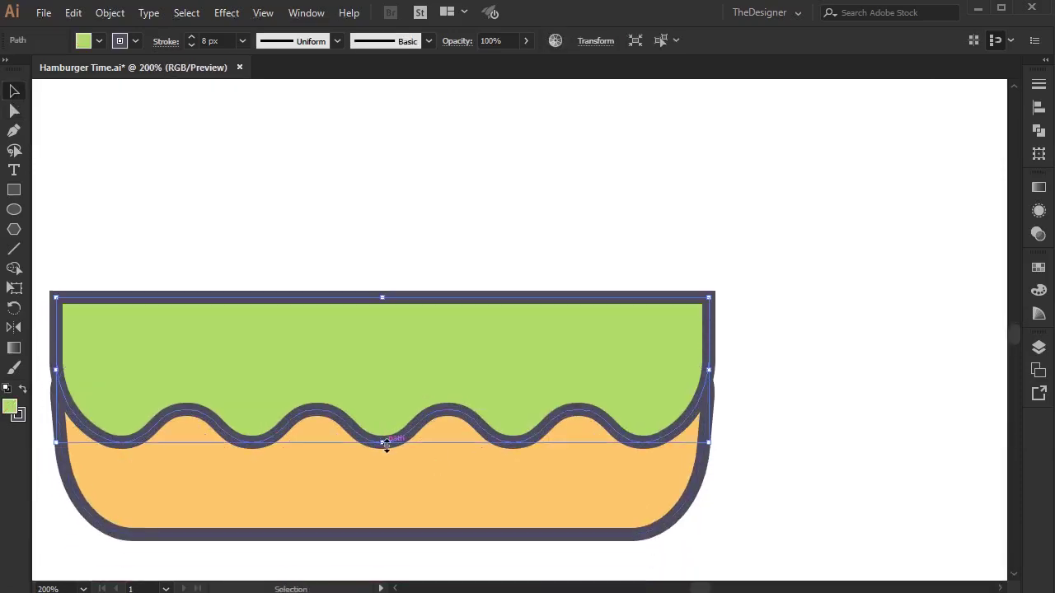
drag(384, 443, 387, 437)
drag(398, 365, 401, 372)
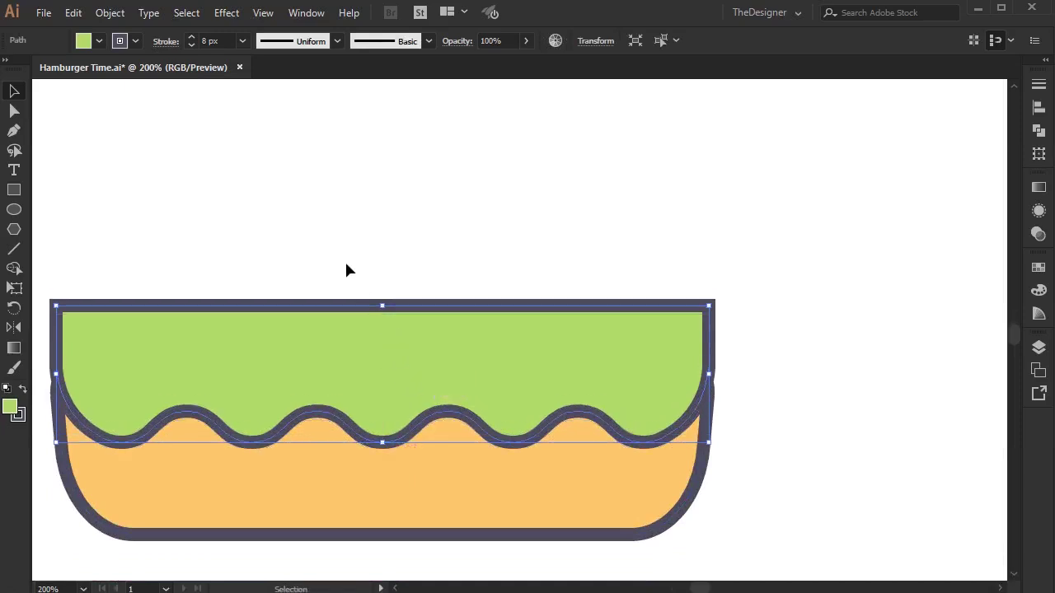
click(345, 260)
scroll(247, 206, left, 3)
Lower the green shape's top edge and round its top corners
drag(95, 248, 845, 314)
key(shift+Down)
key(shift+Down)
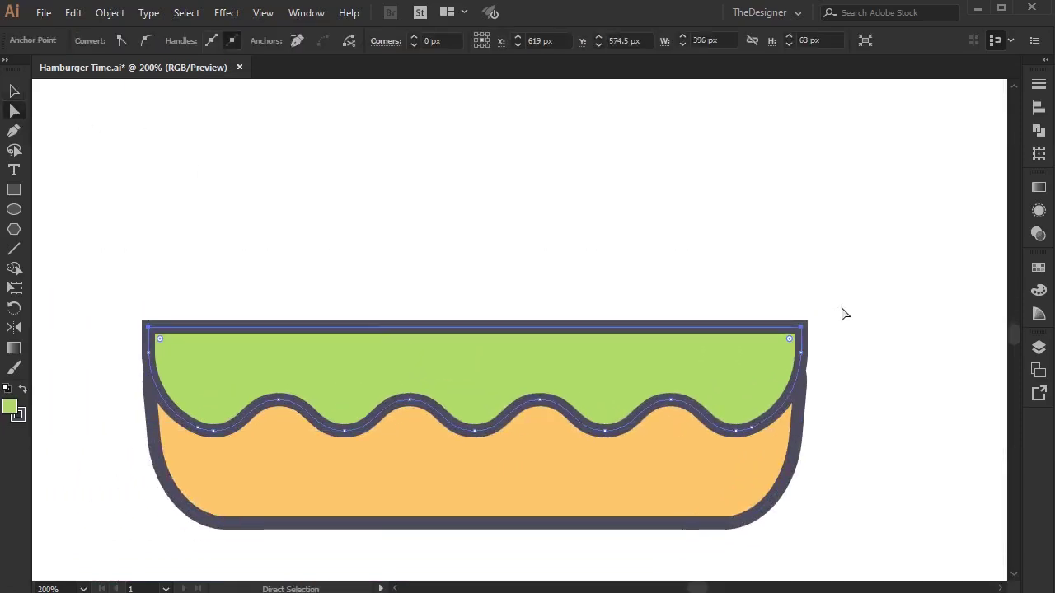
drag(789, 339, 782, 359)
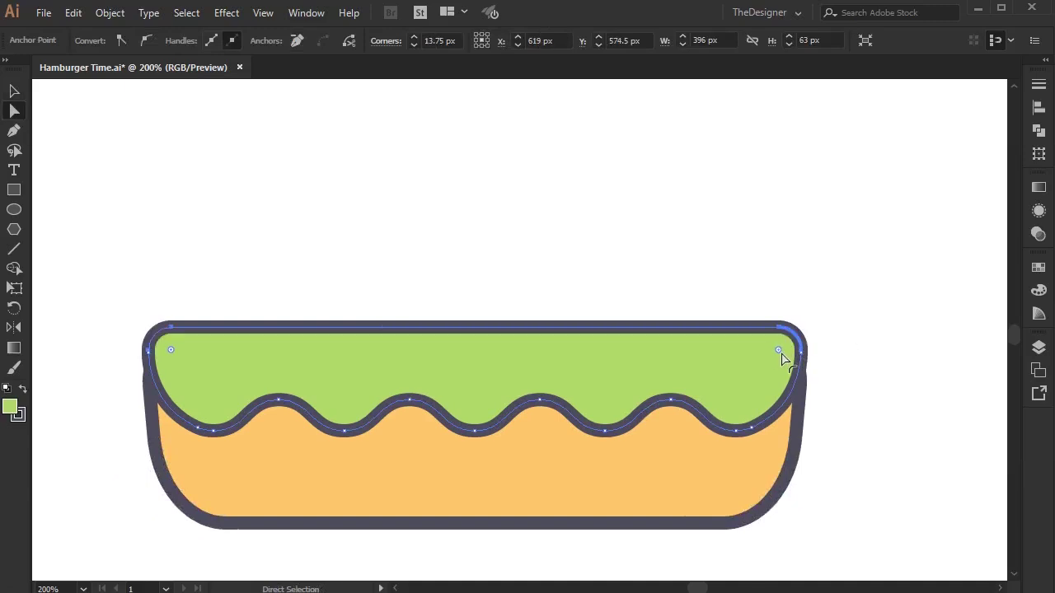
click(747, 294)
click(637, 373)
click(636, 230)
Raise the lettuce's wavy edge higher on the bun, then zoom out to the swatches
click(567, 483)
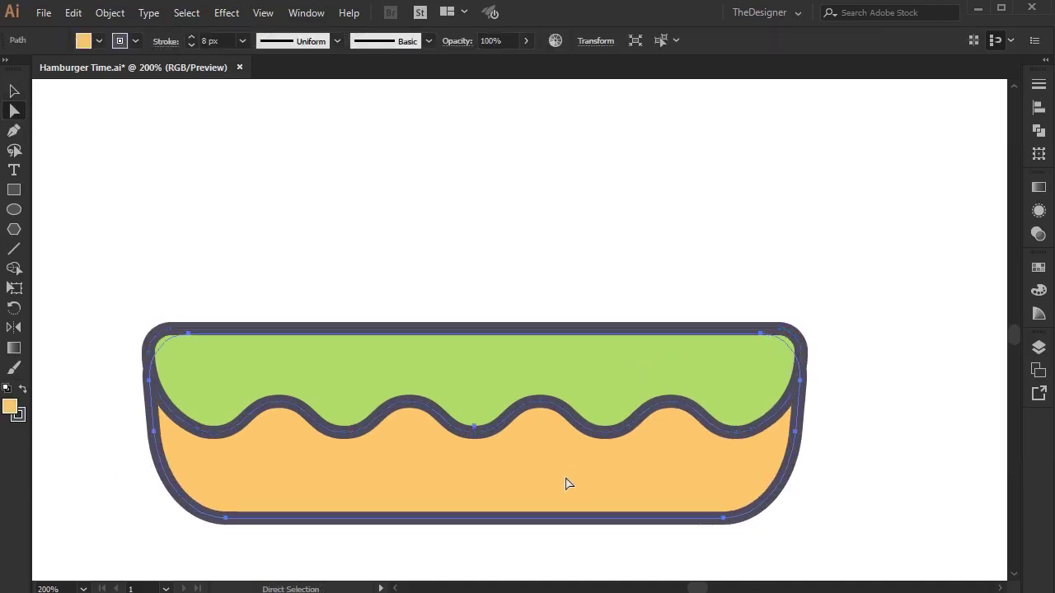
click(182, 239)
click(16, 92)
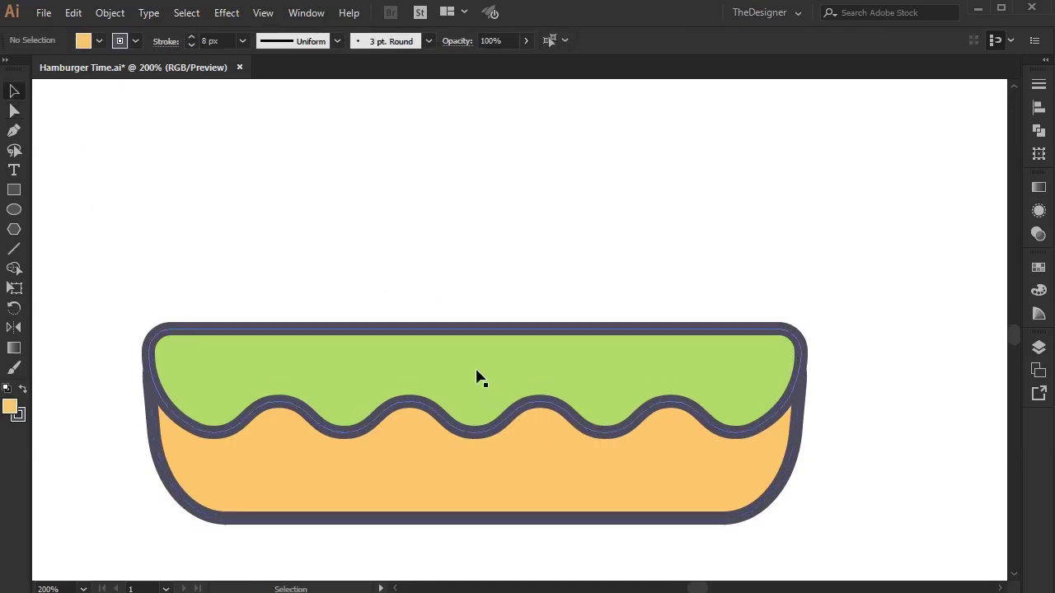
click(478, 377)
drag(479, 431, 482, 415)
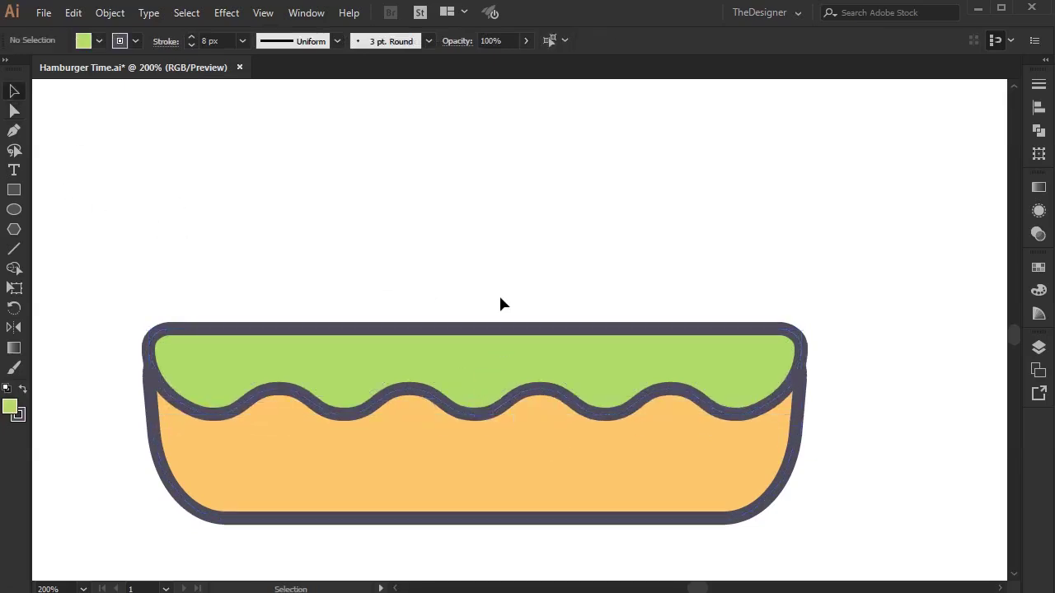
click(502, 305)
key(ctrl+minus)
key(ctrl+minus)
key(ctrl+minus)
key(ctrl+minus)
key(ctrl+minus)
key(ctrl+1)
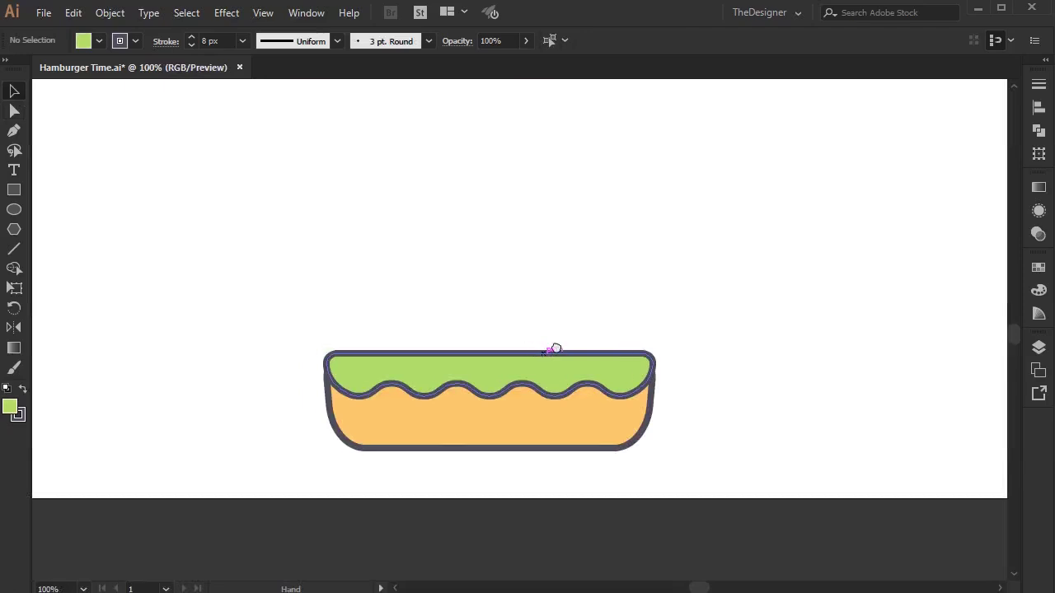
key(ctrl+minus)
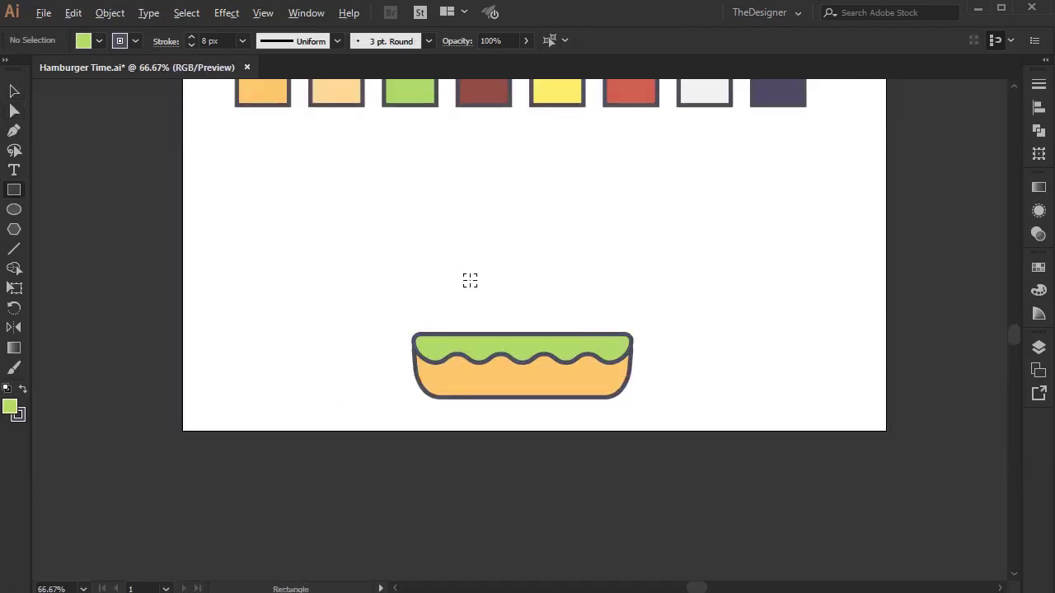
Create a 400 x 48 px rectangle and move it above the bun
key(ctrl+plus)
key(ctrl+plus)
click(495, 322)
key(Tab)
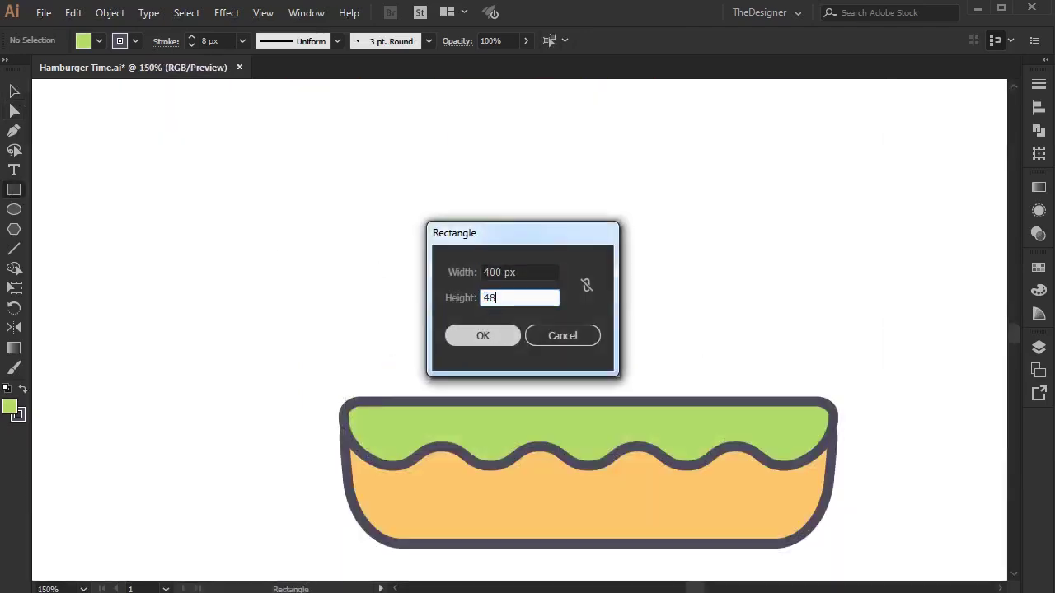
click(484, 335)
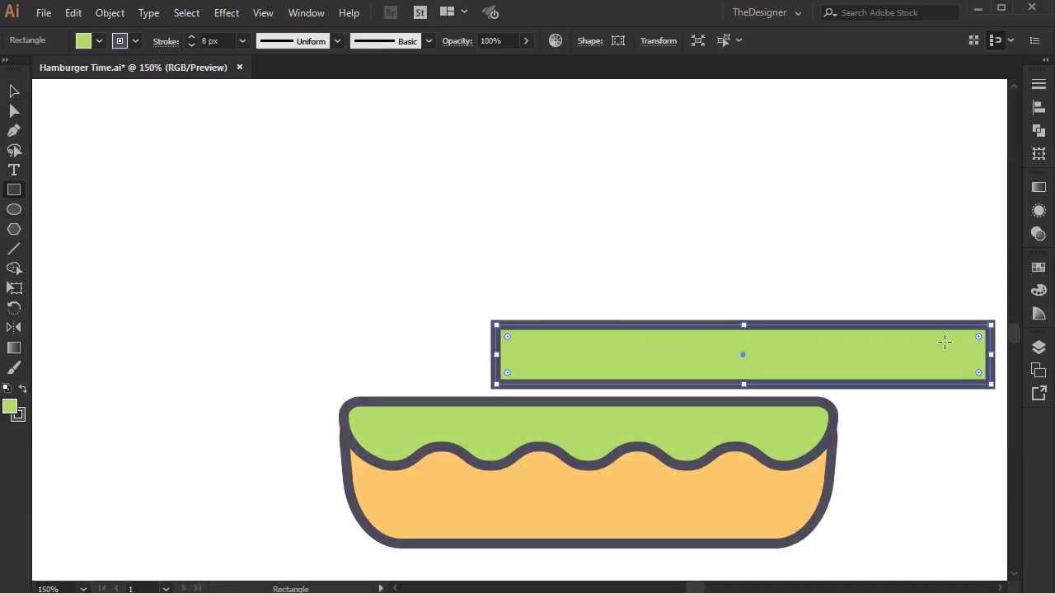
click(14, 92)
drag(738, 369, 531, 357)
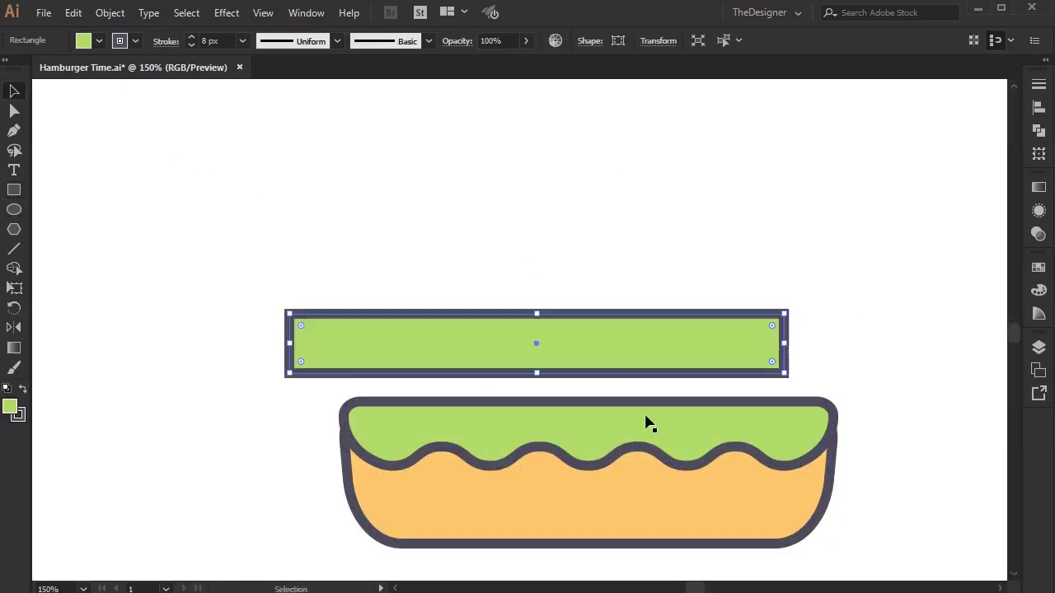
Center the bar horizontally over the bun and widen it equally on both sides
drag(836, 558, 494, 262)
click(1038, 107)
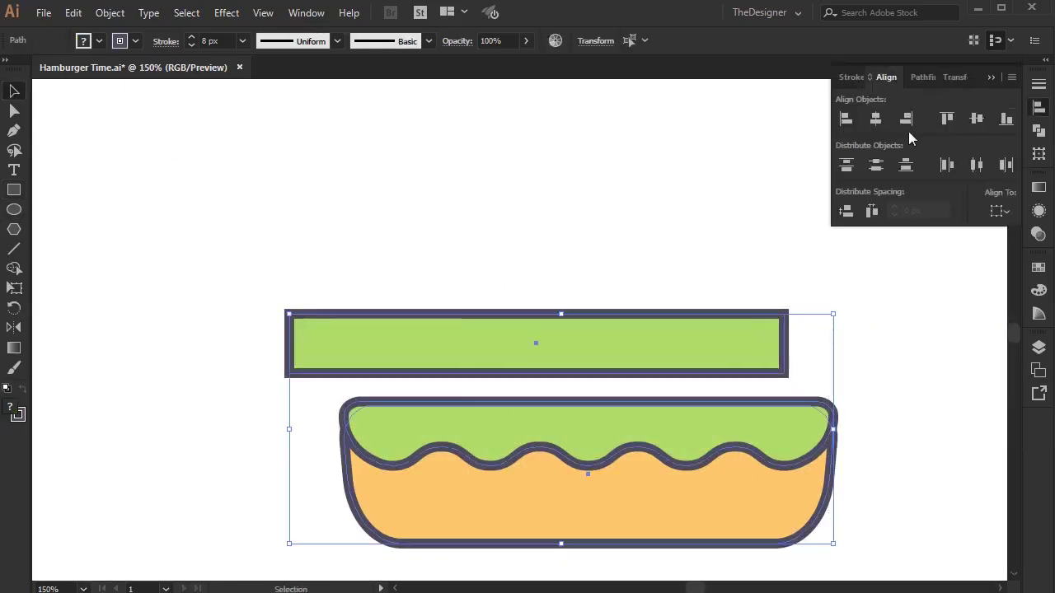
click(906, 118)
click(679, 360)
drag(818, 344, 830, 345)
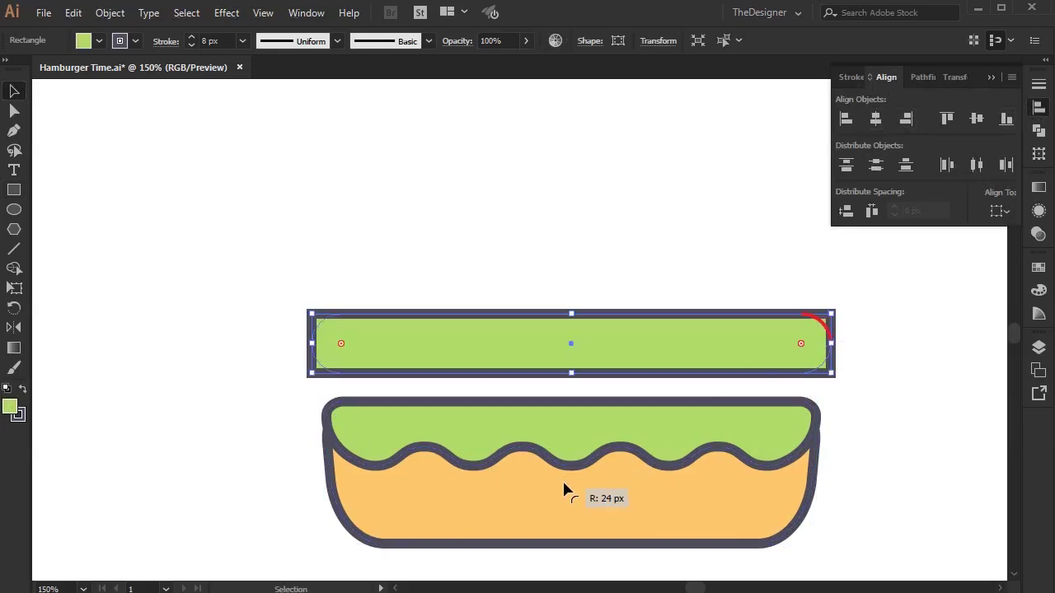
Round the bar's ends into a pill shape and move it down onto the bun
drag(564, 489, 574, 396)
drag(574, 354, 572, 381)
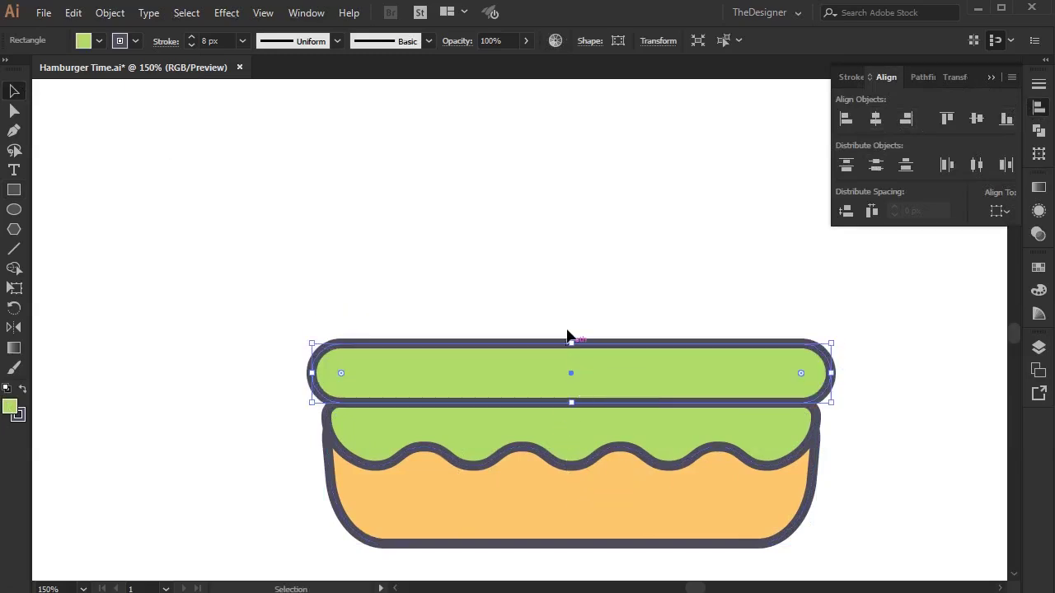
click(568, 300)
key(ctrl+minus)
key(ctrl+minus)
drag(529, 347, 525, 354)
Fill the pill bar with the brown swatch colour and nudge it down slightly
key(i)
click(493, 110)
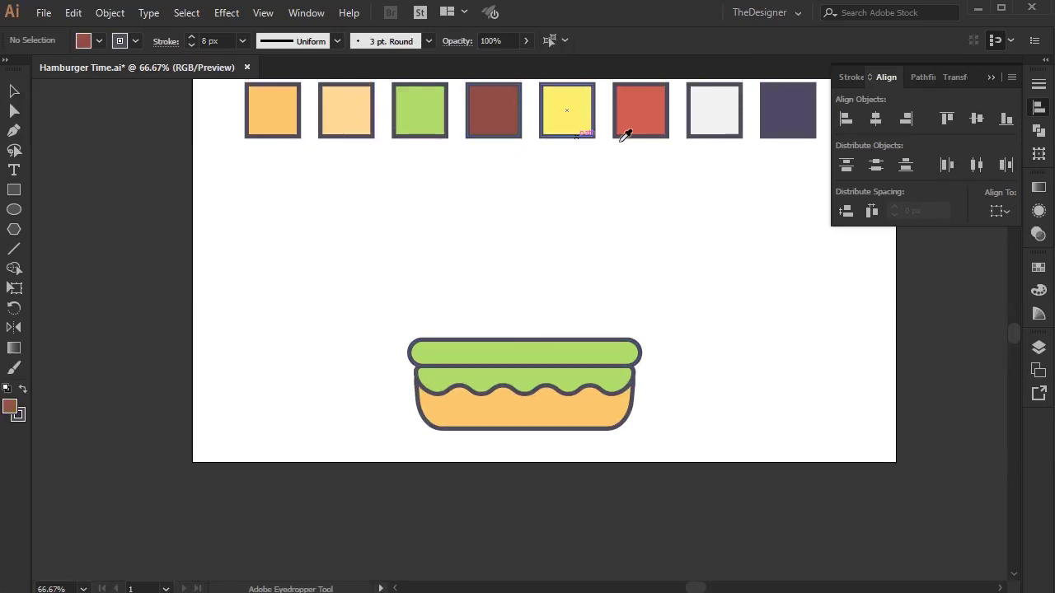
ctrl+click(503, 358)
click(504, 118)
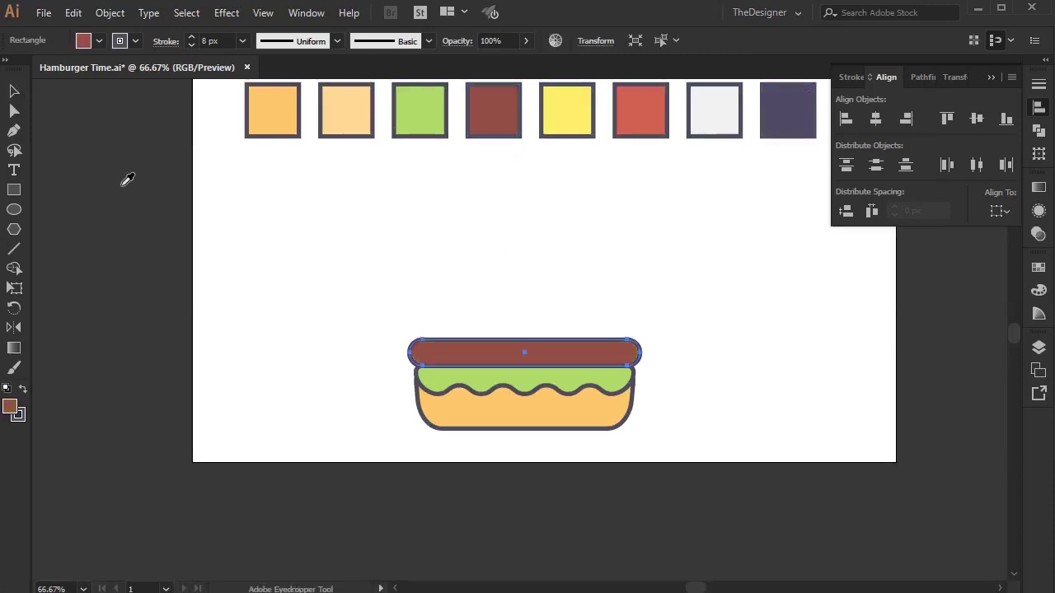
click(15, 92)
click(614, 264)
click(991, 76)
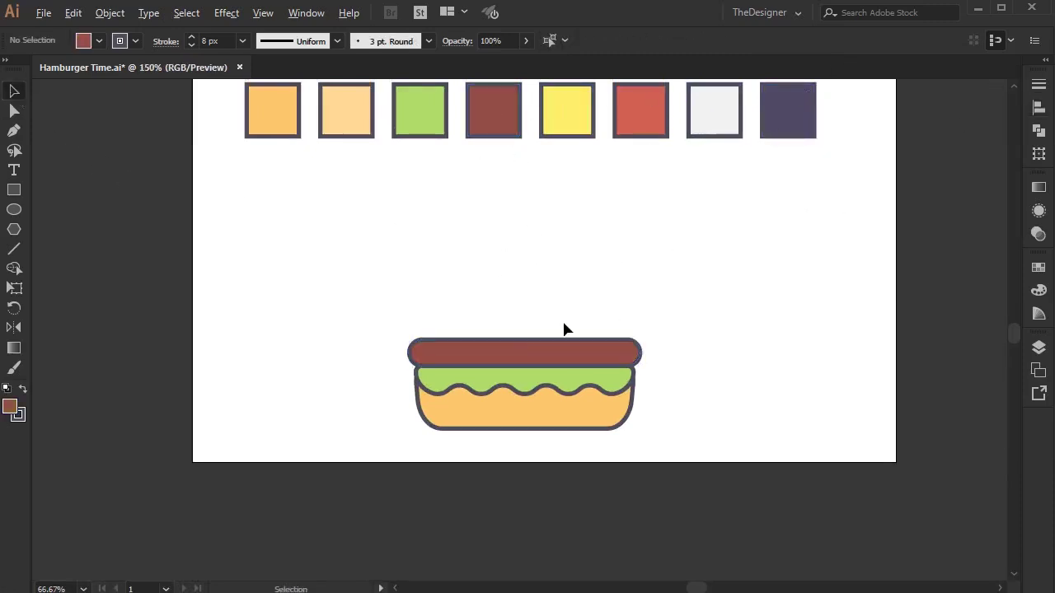
scroll(564, 323, up, 2)
click(555, 395)
key(Down)
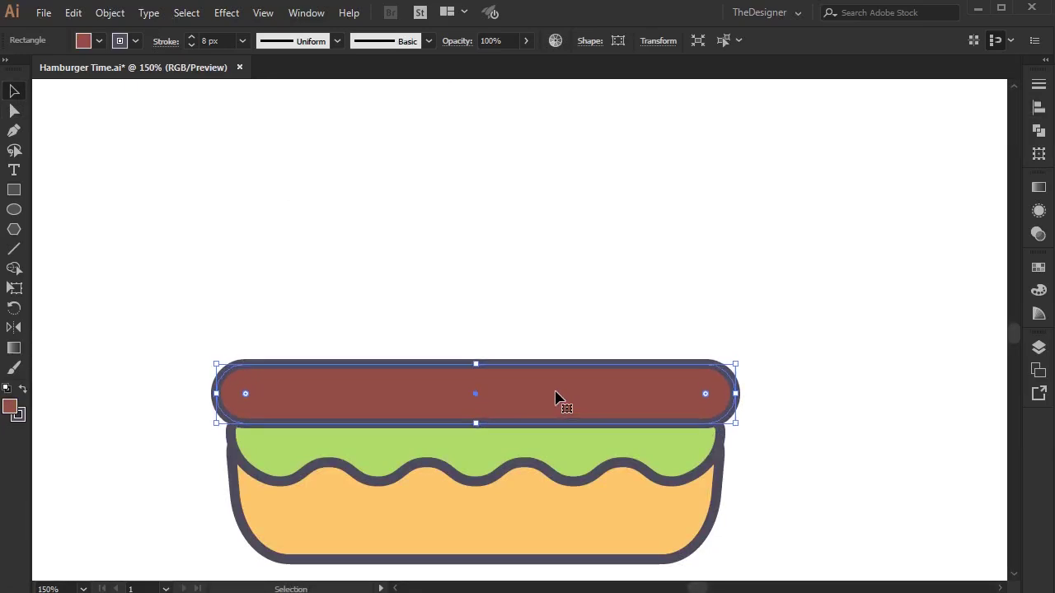
click(531, 305)
Duplicate the patty above it, square its corners, make it thinner, and round its right corners
drag(478, 396, 478, 332)
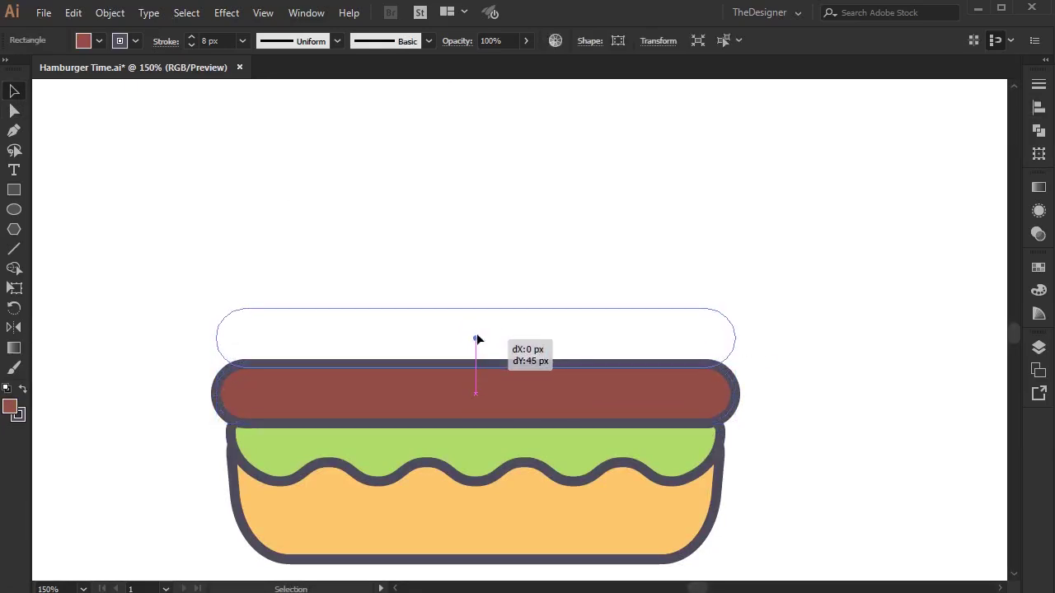
drag(478, 329, 478, 330)
drag(705, 334, 905, 292)
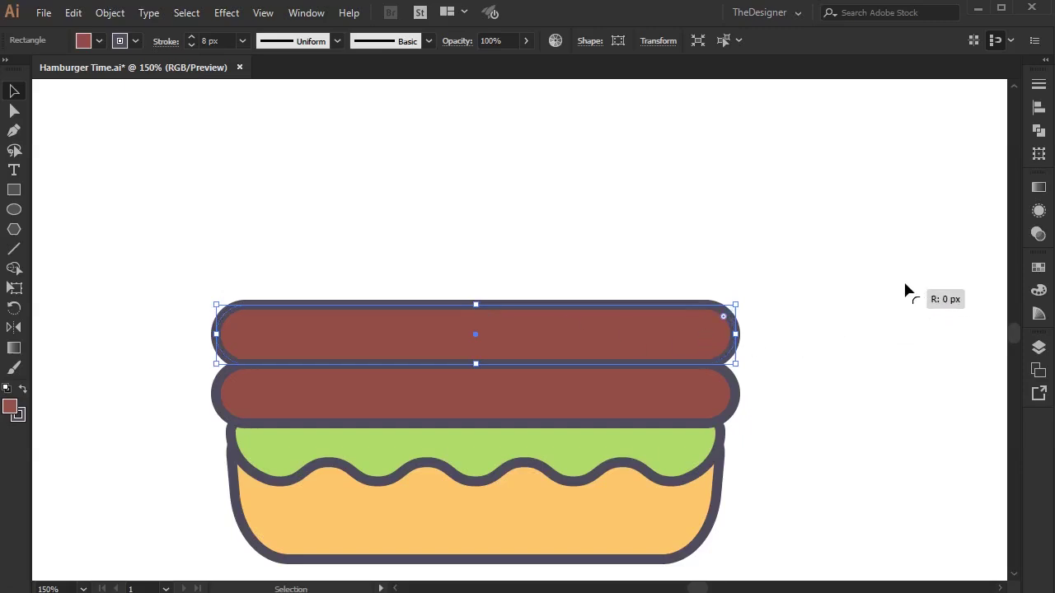
drag(480, 305, 481, 334)
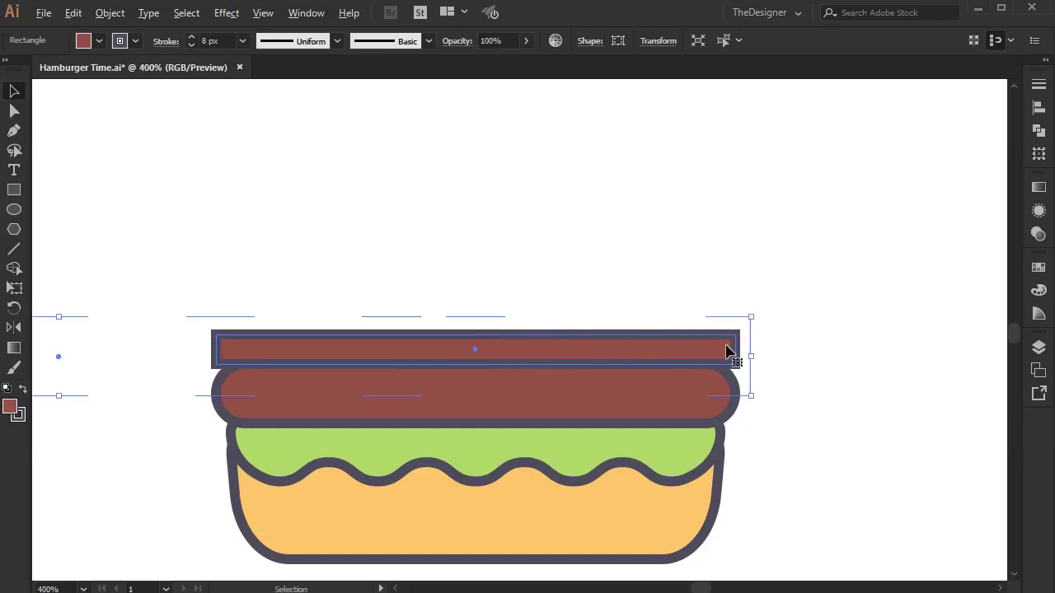
scroll(734, 348, up, 3)
drag(726, 342, 634, 355)
Nudge the thin bar down onto the patty and fill it with the yellow swatch
scroll(635, 354, down, 3)
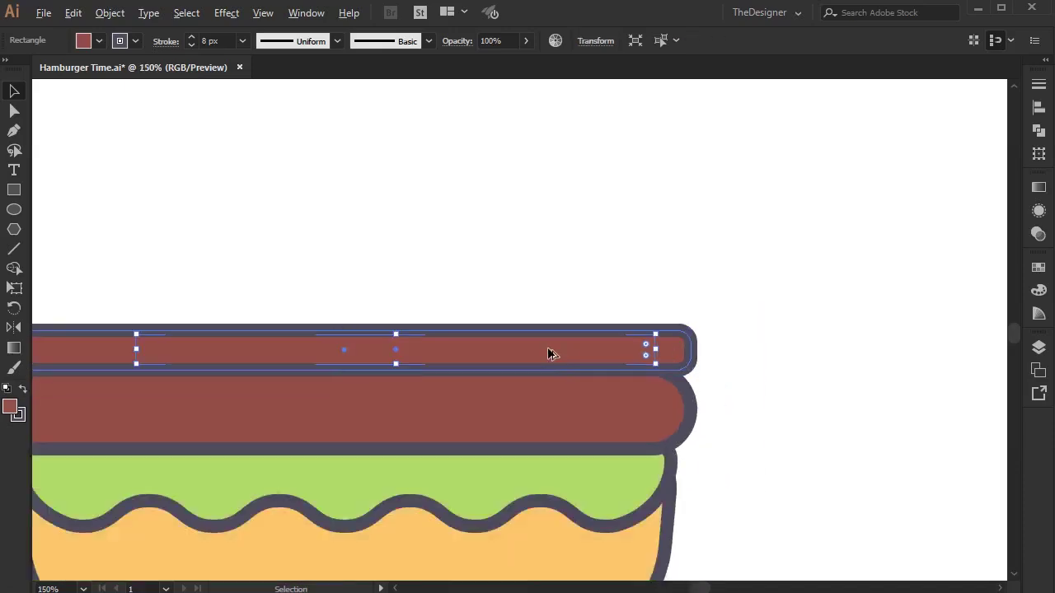
scroll(549, 351, down, 1)
key(shift+Down)
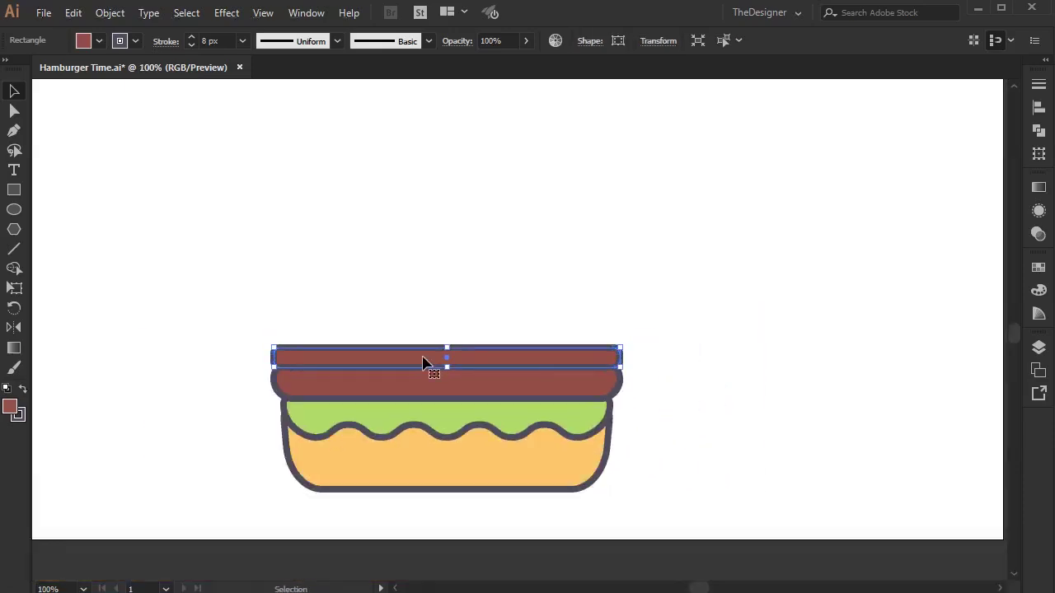
scroll(422, 363, down, 1)
scroll(449, 334, down, 1)
key(i)
click(482, 173)
click(14, 93)
click(459, 325)
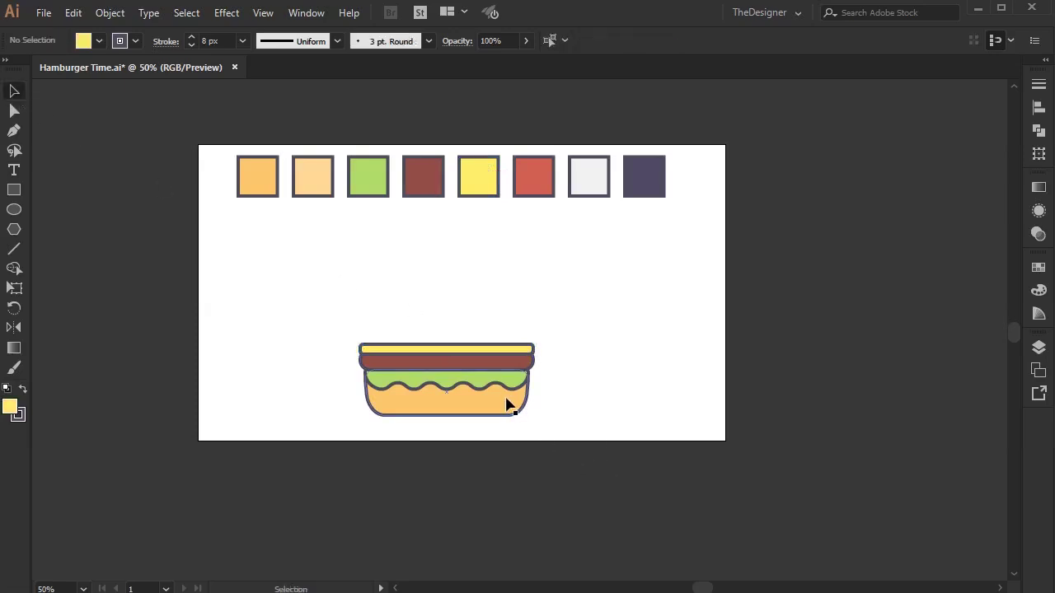
Widen the bottom bun base to 408 px and nudge it up slightly
scroll(506, 401, up, 3)
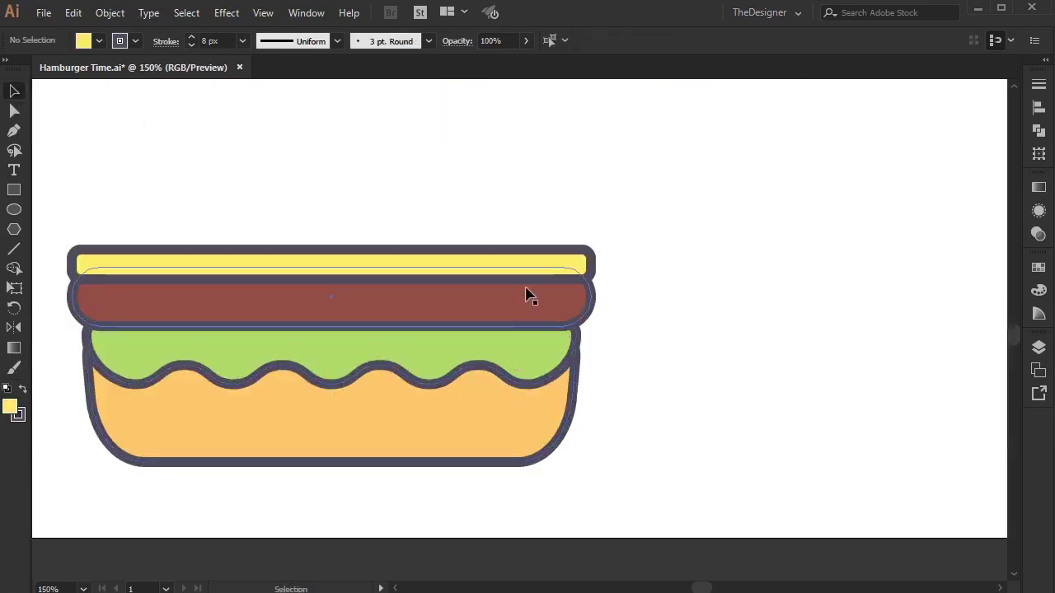
drag(605, 459, 501, 370)
drag(584, 394, 586, 394)
key(Up)
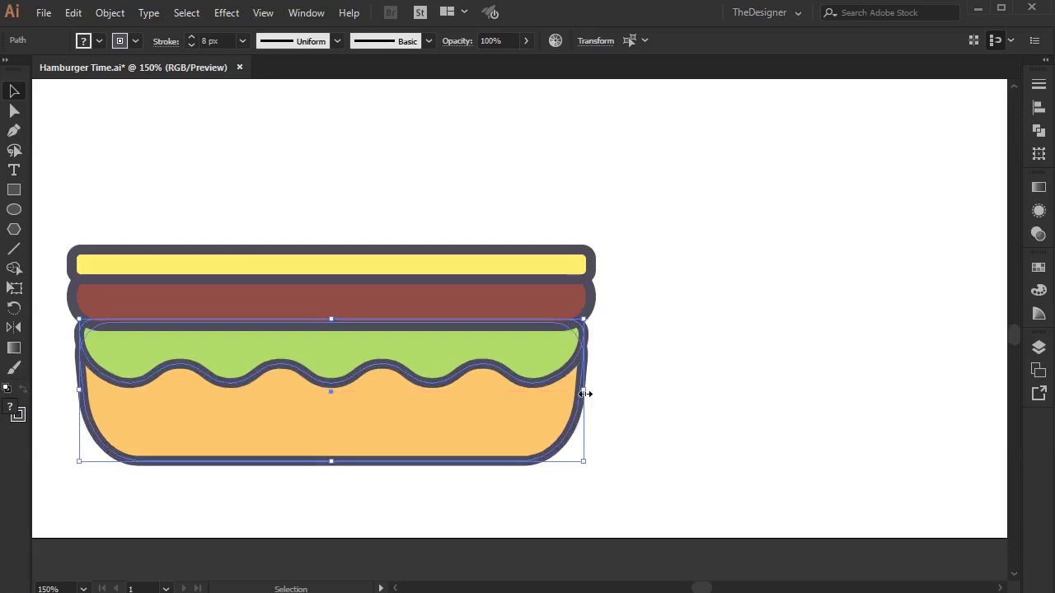
click(599, 383)
scroll(519, 285, up, 1)
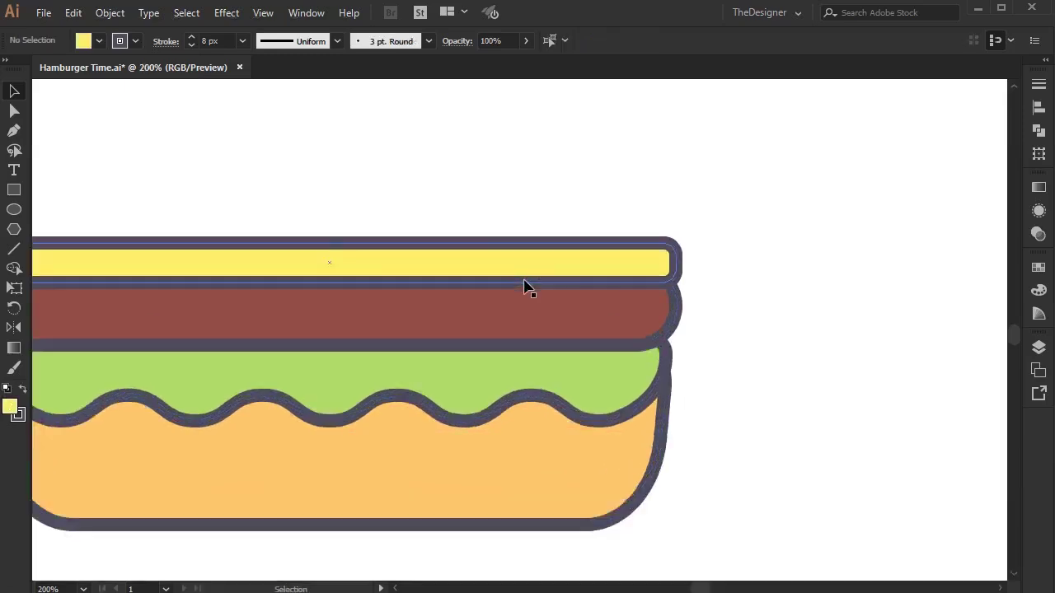
Draw a closed triangular cheese drip from the bar's lower edge down to the lettuce
key(p)
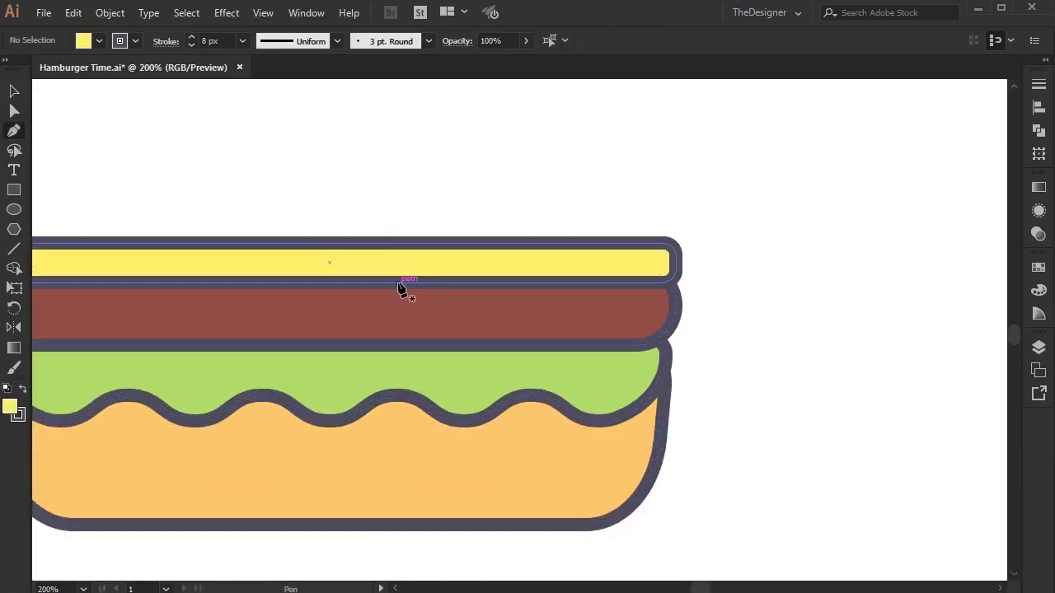
click(398, 282)
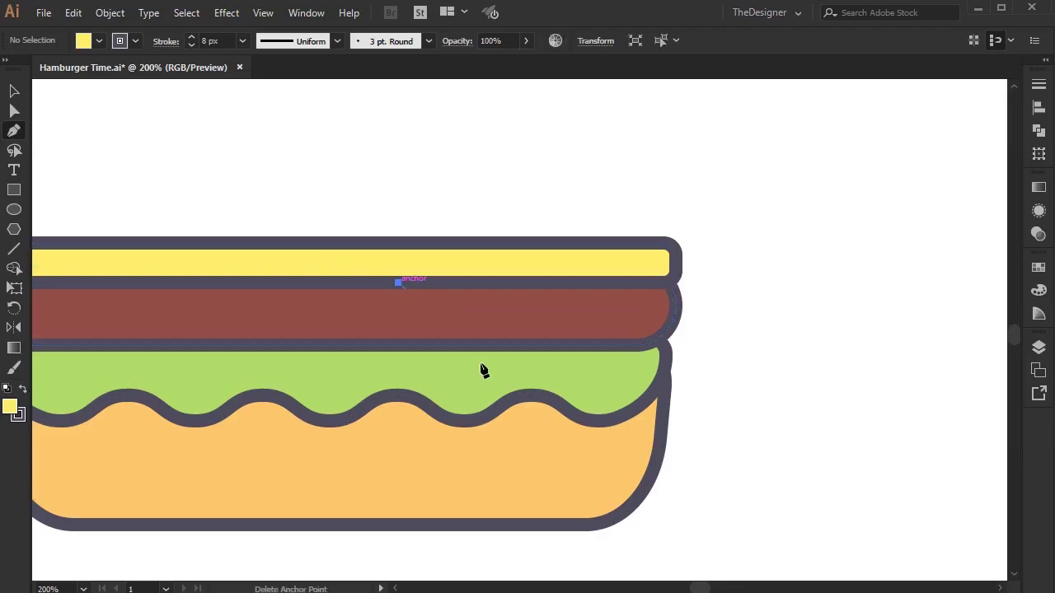
click(569, 390)
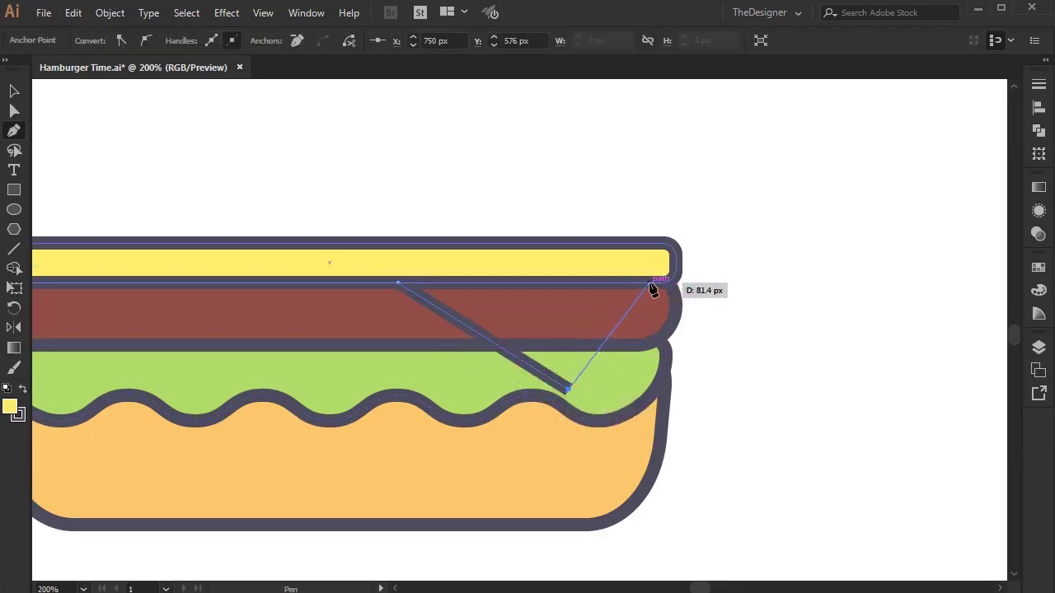
click(641, 283)
click(399, 282)
Unite the yellow cheese bar and the triangular drip into one shape with Pathfinder
key(v)
click(508, 341)
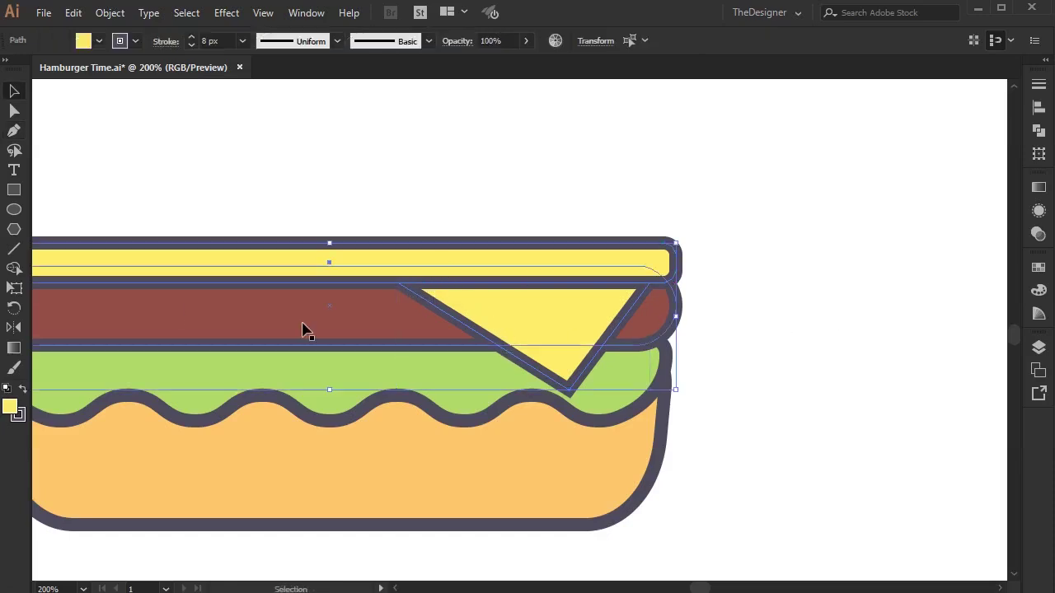
key(shift+ctrl+F9)
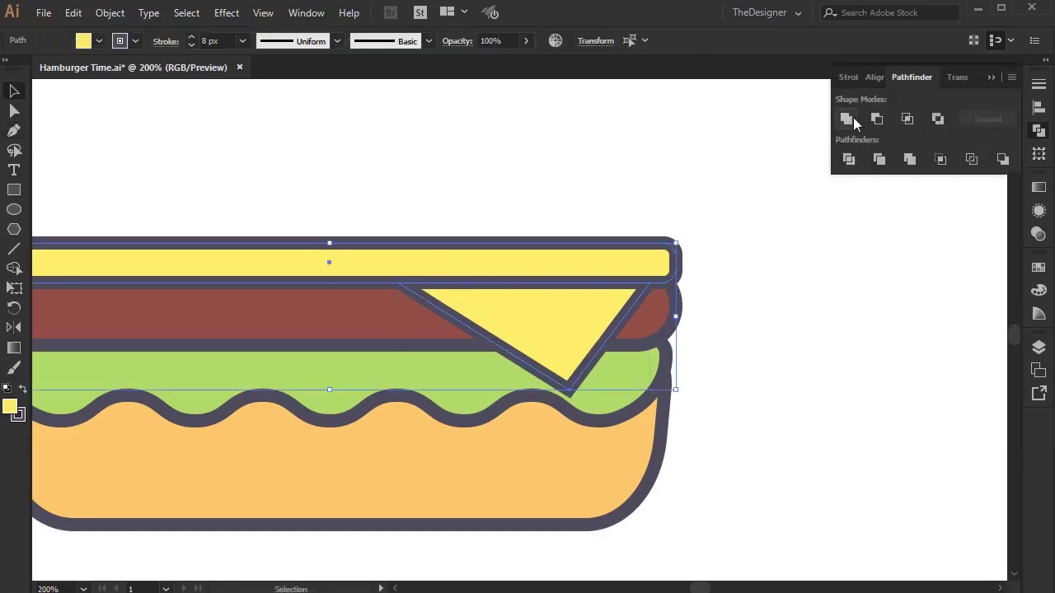
click(847, 118)
click(992, 78)
click(724, 270)
Round the drip's joining corner and its bottom tip with live-corner widgets
key(a)
click(650, 283)
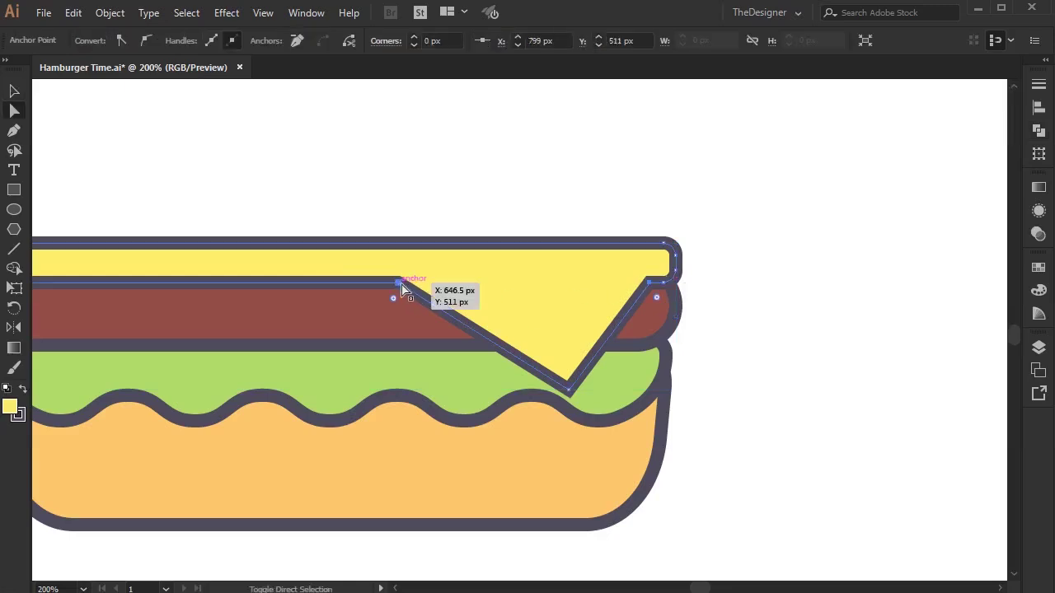
drag(656, 297, 675, 317)
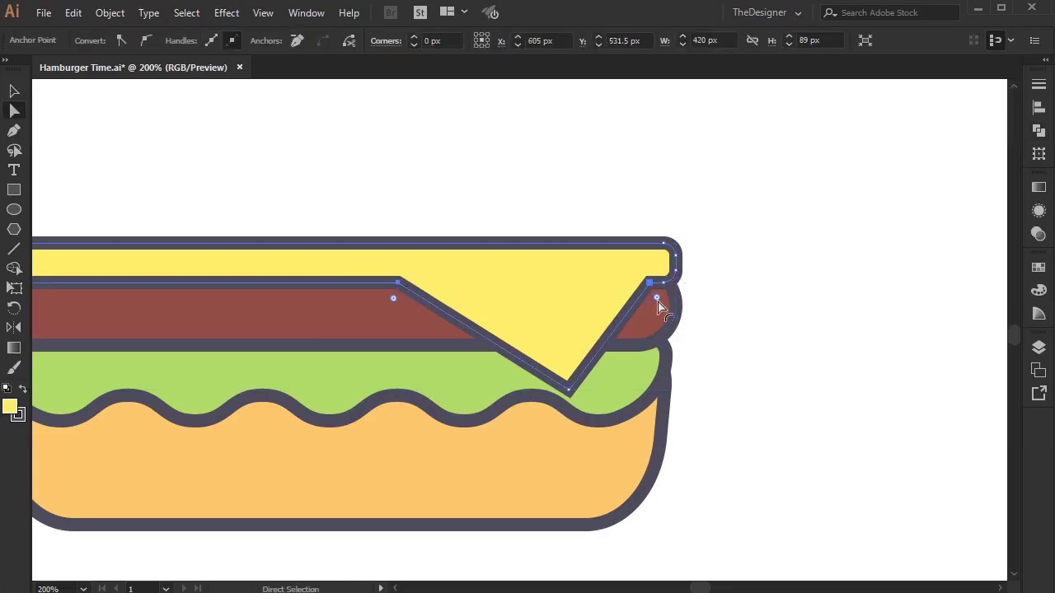
click(794, 335)
click(569, 386)
drag(569, 377, 566, 354)
click(827, 409)
key(ctrl+minus)
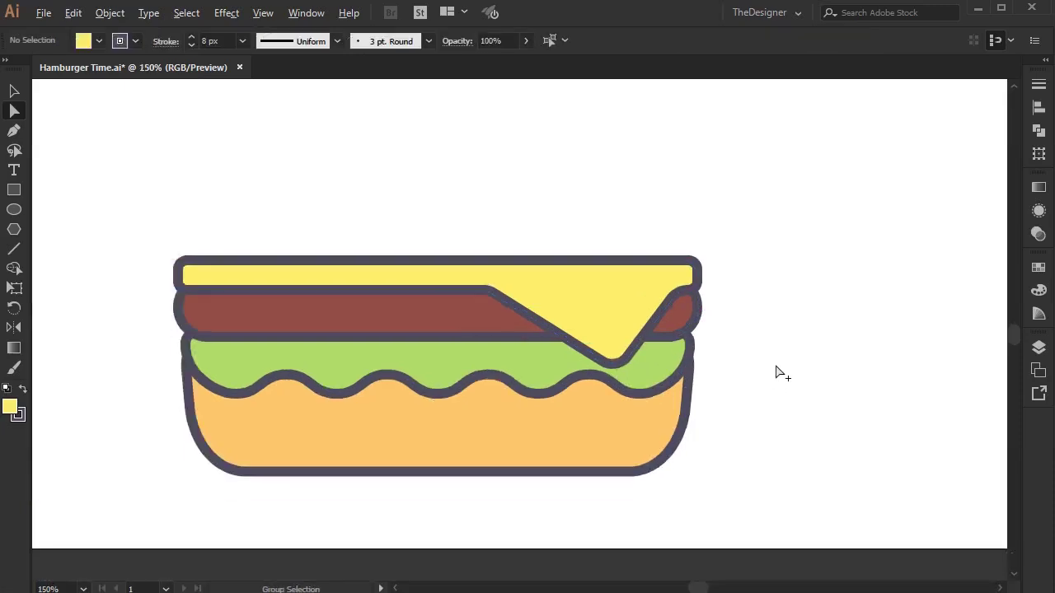
scroll(572, 323, down, 1)
scroll(490, 322, up, 1)
scroll(490, 322, up, 1)
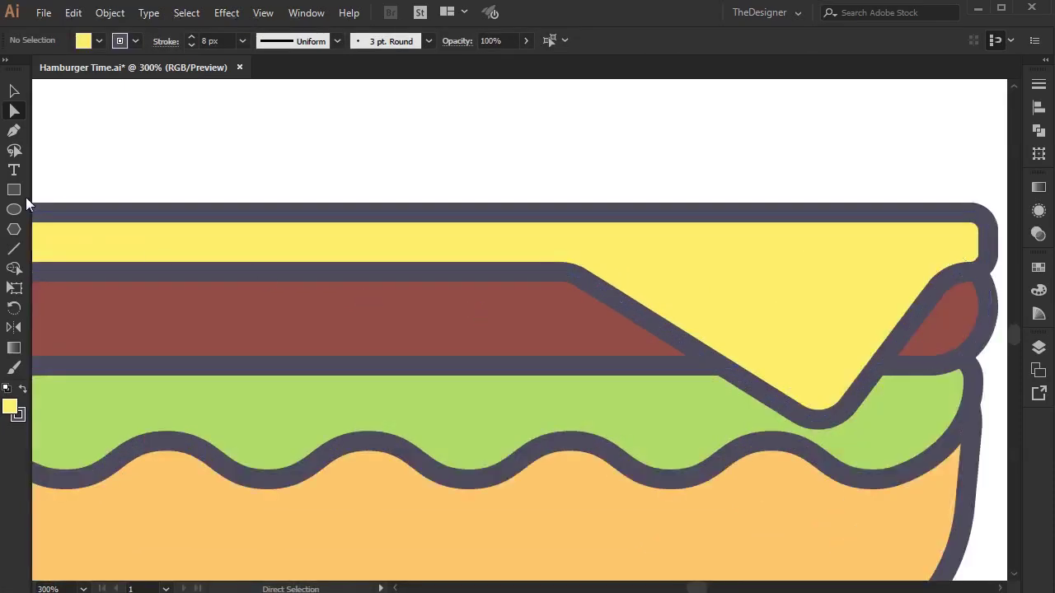
Draw a small rounded yellow pill and a shorter, narrower rounded copy to its left
mouse_move(370, 271)
mouse_down()
mouse_move(418, 385)
mouse_move(386, 289)
mouse_up()
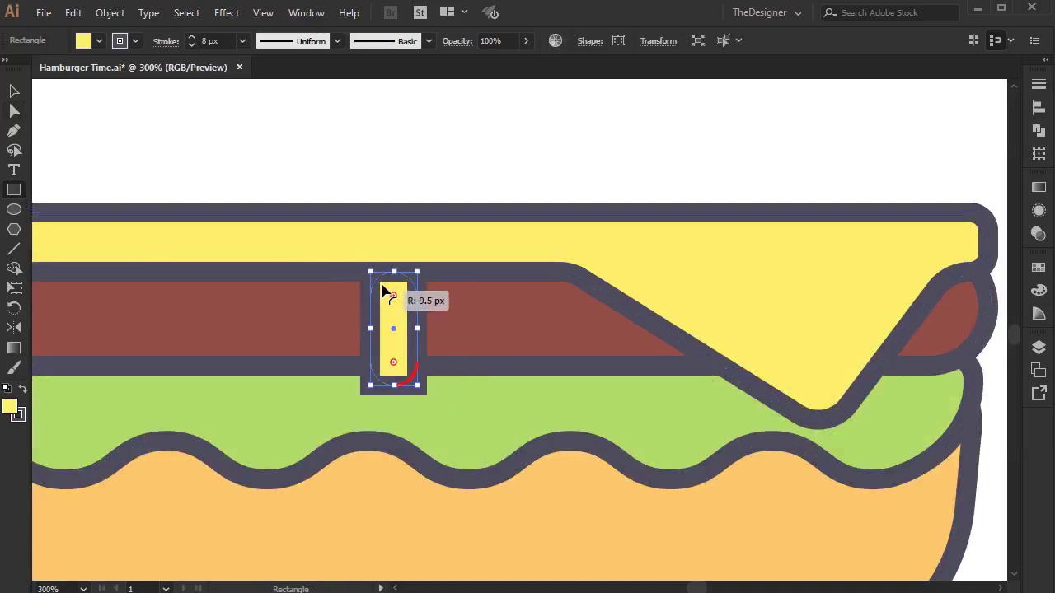
drag(393, 332, 385, 310)
scroll(385, 312, down, 1)
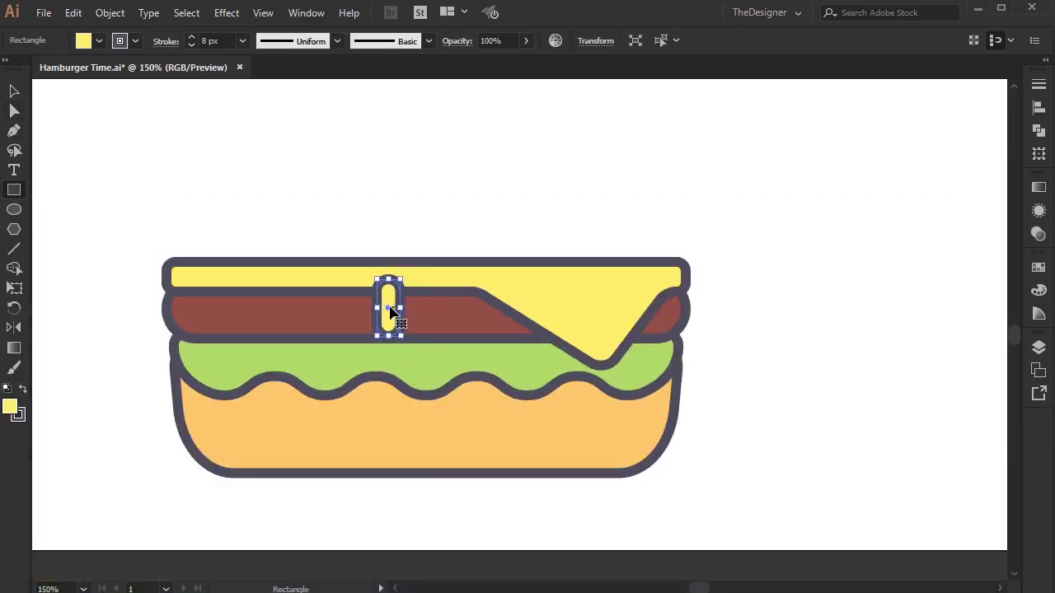
scroll(388, 309, up, 3)
drag(388, 302, 289, 276)
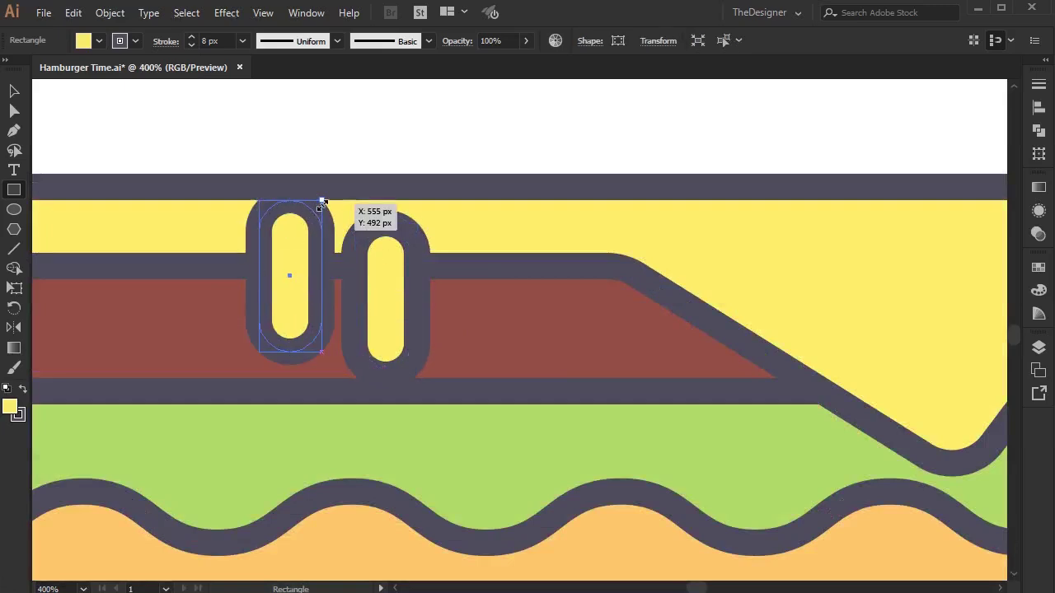
drag(317, 211, 317, 216)
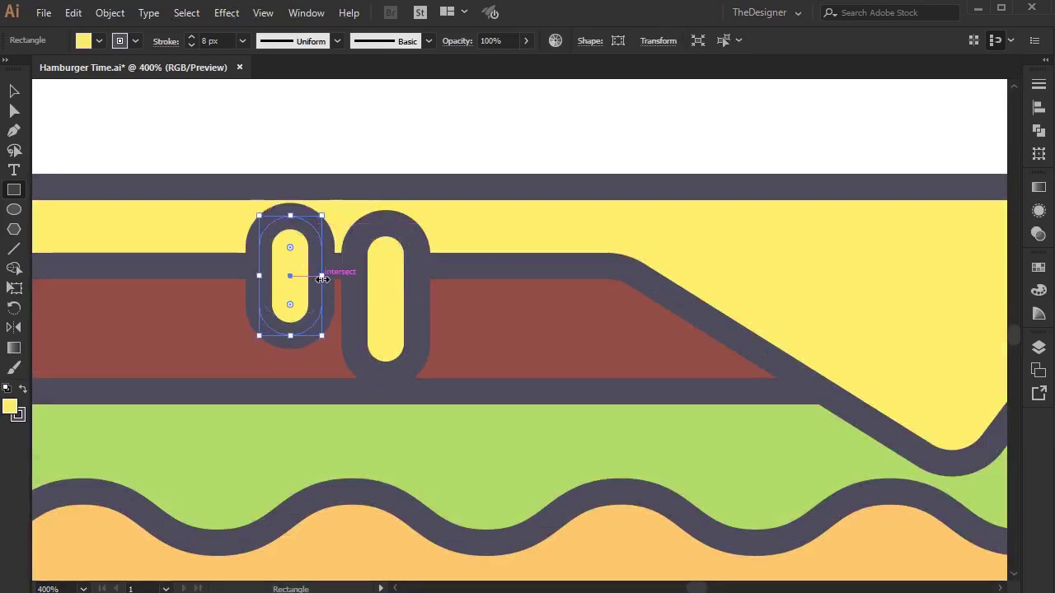
drag(289, 244, 302, 227)
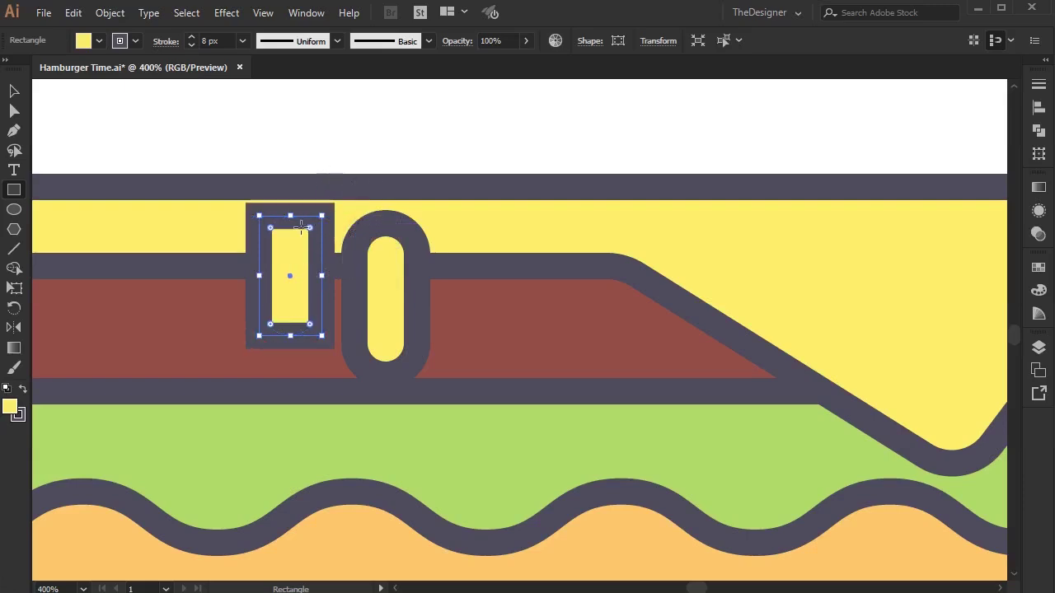
drag(321, 275, 304, 273)
drag(288, 237, 275, 370)
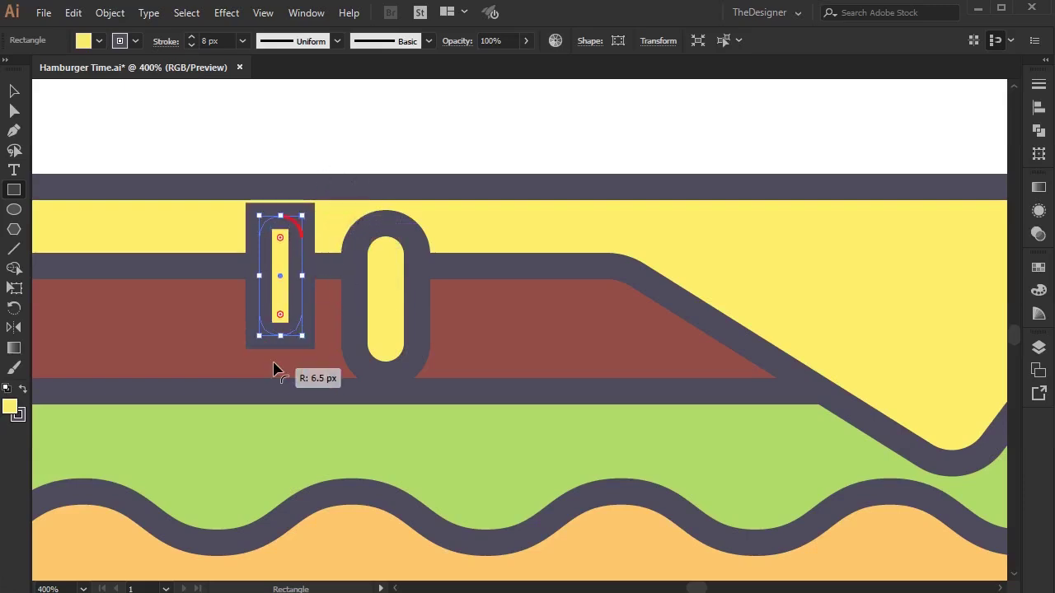
Unite both pill drips with the cheese slice in Pathfinder
key(ctrl+minus)
click(13, 91)
key(ctrl+minus)
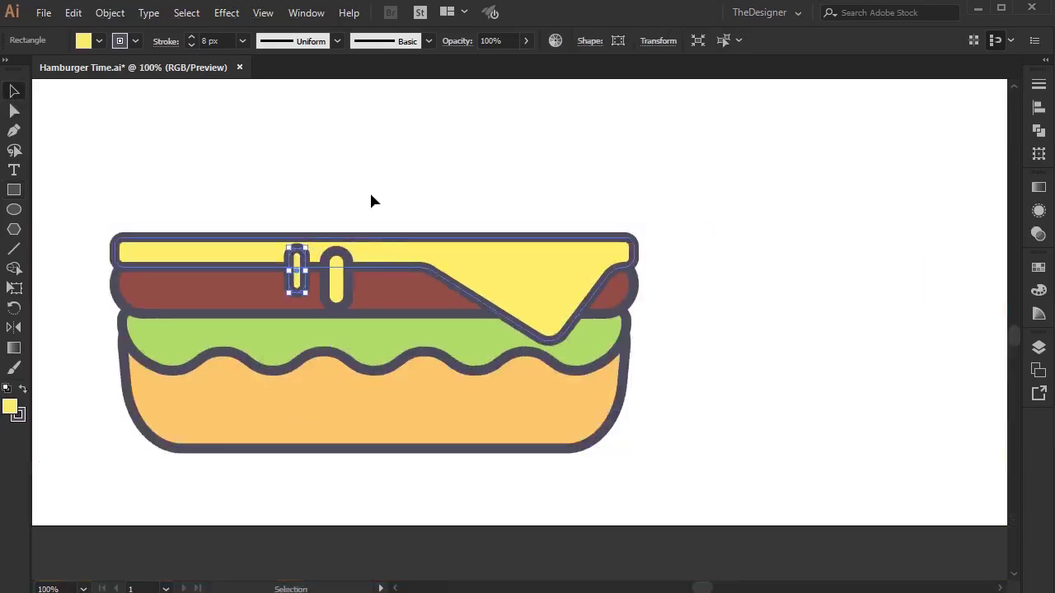
key(ctrl+minus)
click(397, 258)
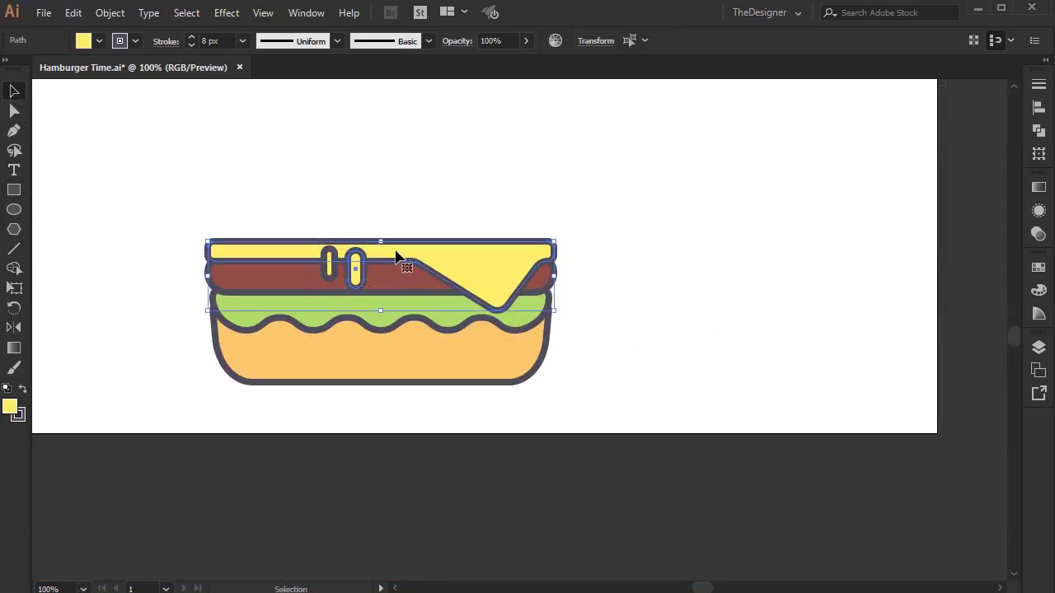
click(1037, 130)
shift+click(329, 263)
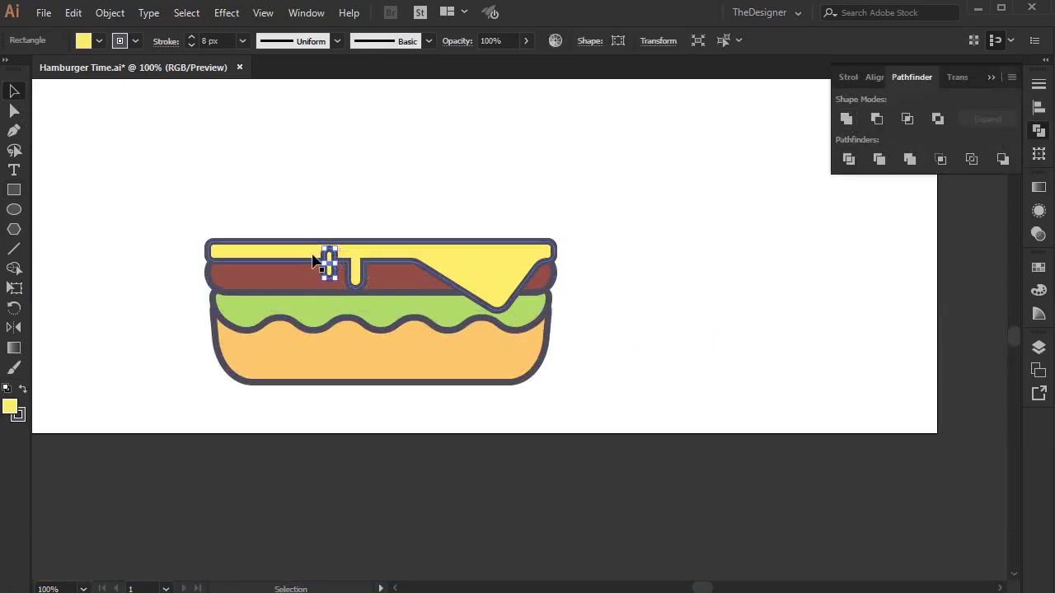
click(845, 119)
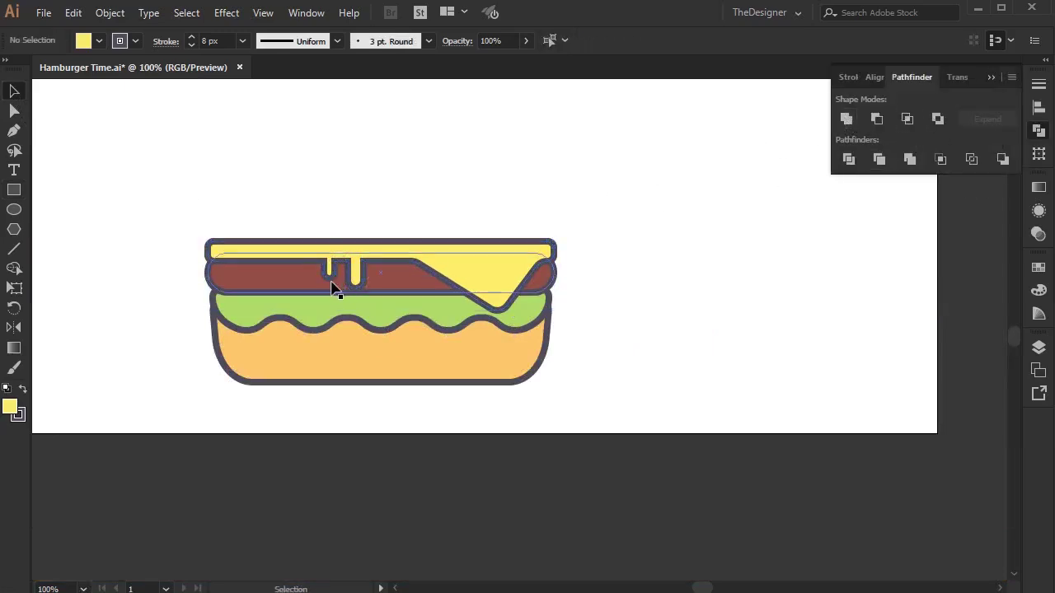
scroll(322, 292, up, 1)
scroll(360, 271, up, 1)
Round the anchors where the drips join the cheese to 8 px corners
click(14, 112)
click(326, 194)
shift+click(421, 193)
shift+click(483, 192)
drag(507, 224, 521, 245)
scroll(518, 245, down, 2)
scroll(519, 245, down, 1)
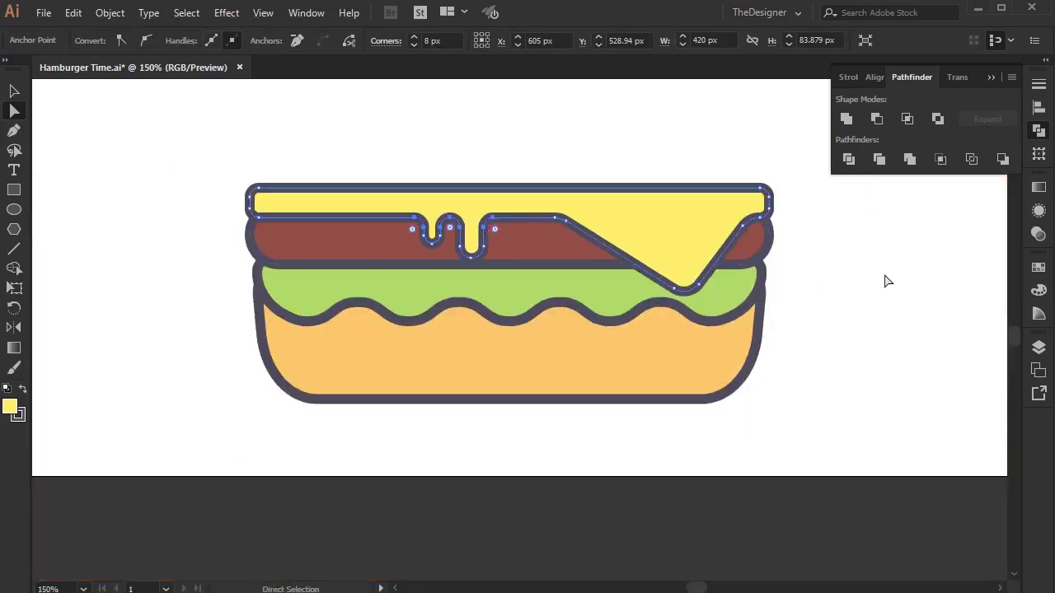
click(885, 281)
scroll(485, 229, up, 1)
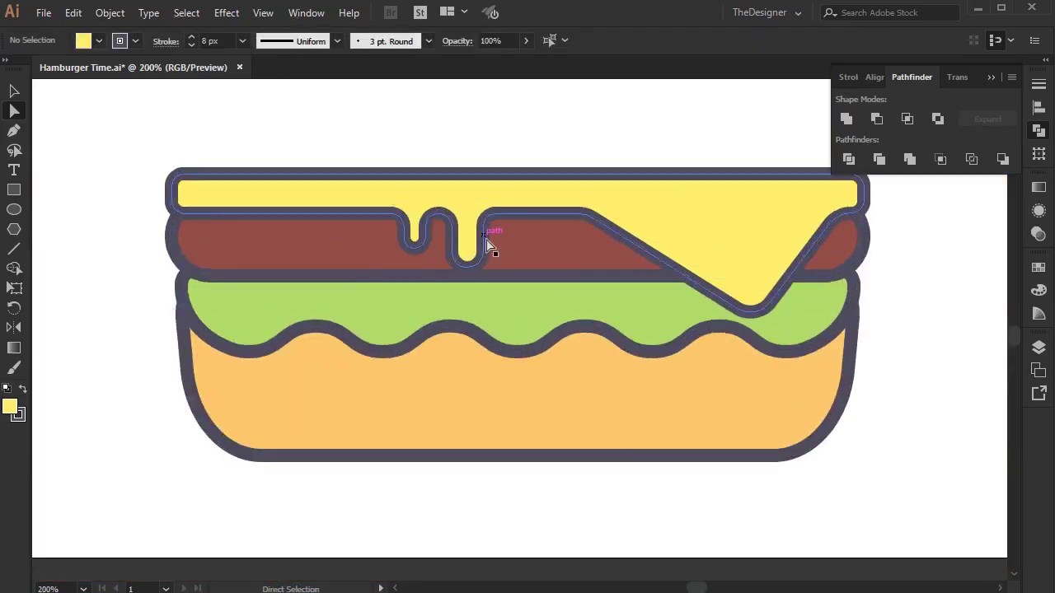
Draw a small 14 px yellow circle on the lettuce with a 5 px outline
click(14, 210)
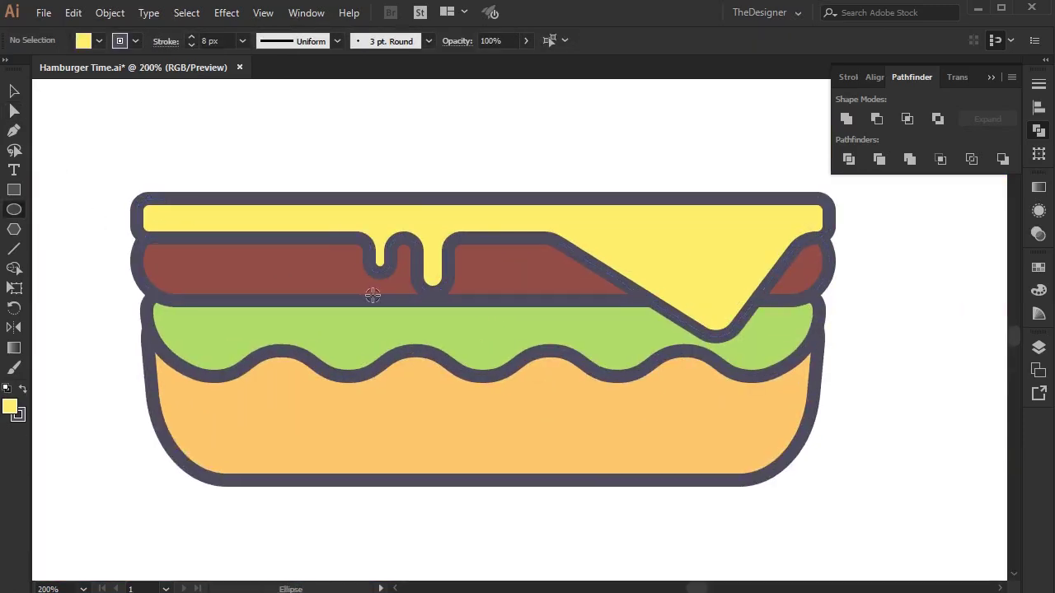
drag(378, 297, 394, 308)
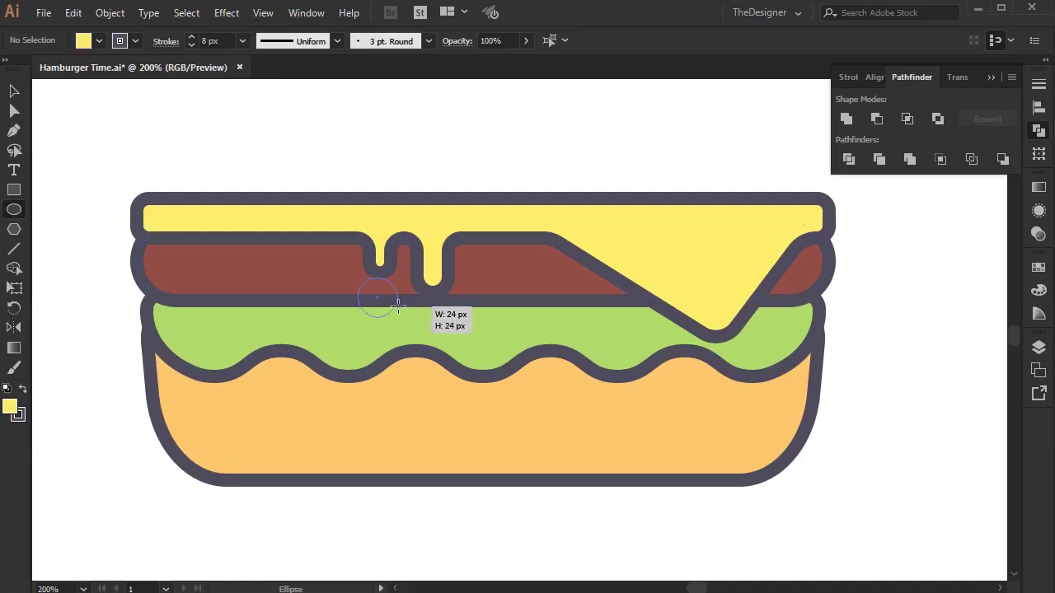
mouse_move(377, 298)
mouse_down()
mouse_move(380, 325)
mouse_move(389, 314)
mouse_up()
click(191, 46)
click(190, 46)
click(191, 46)
key(v)
click(93, 142)
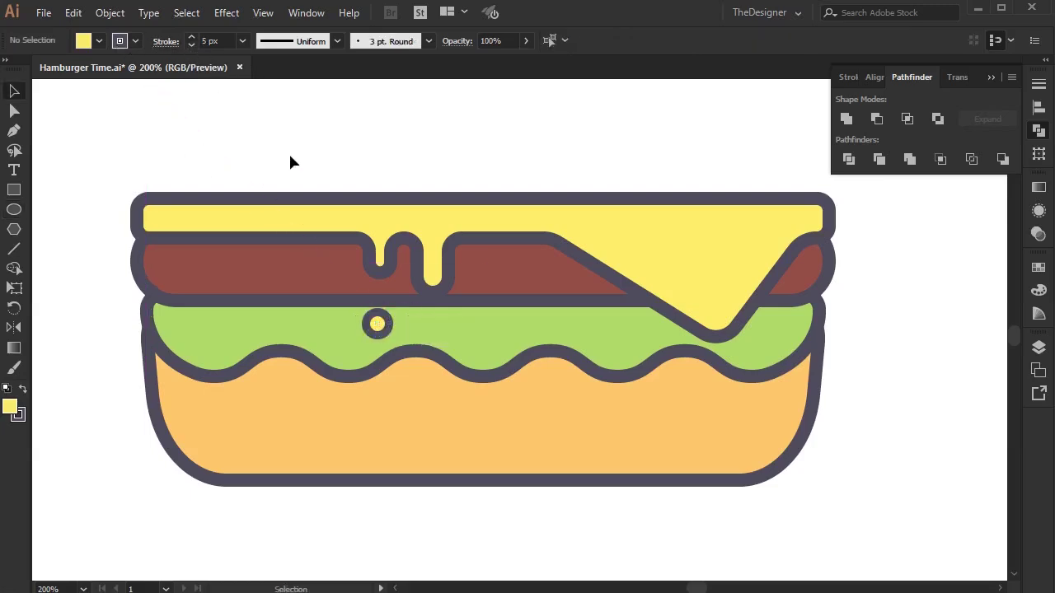
scroll(495, 206, down, 2)
scroll(527, 244, up, 1)
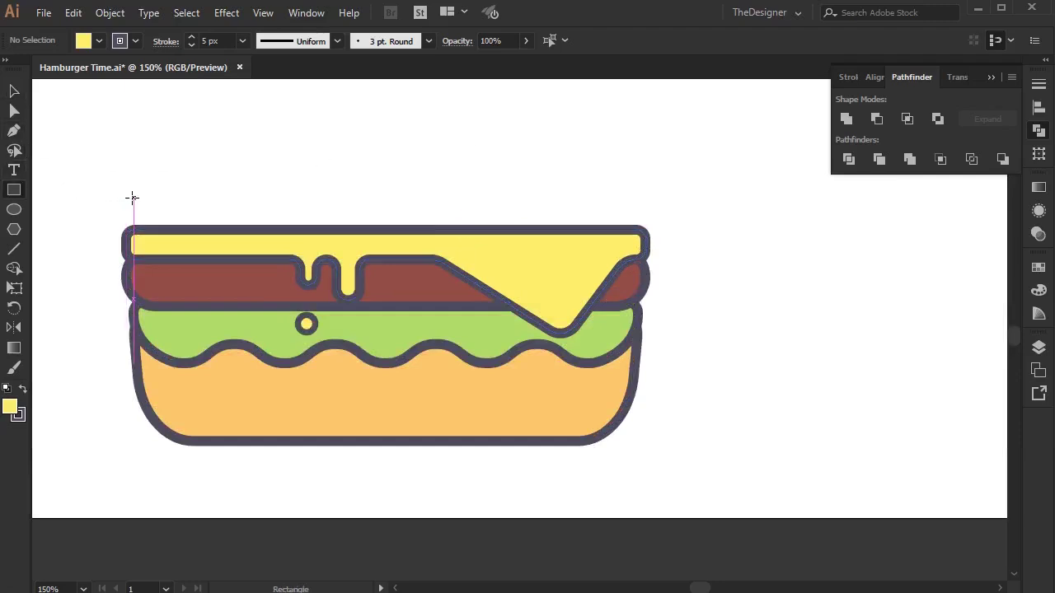
Draw a long rectangle above the cheese and fill it with the swatch red
mouse_move(133, 198)
mouse_down()
mouse_move(371, 226)
mouse_move(360, 224)
mouse_up()
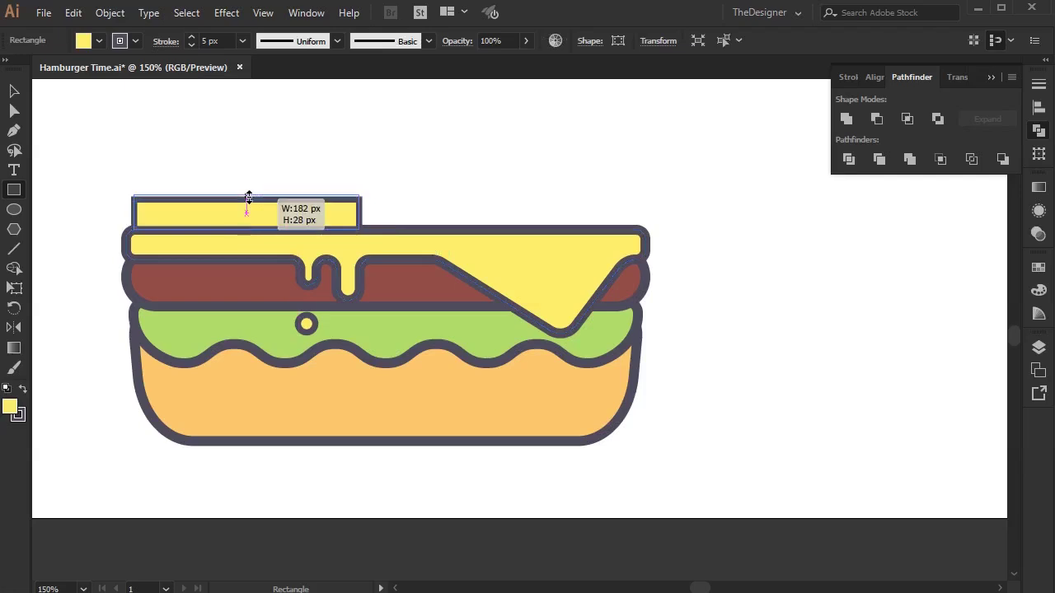
scroll(323, 207, down, 1)
scroll(323, 206, up, 2)
scroll(376, 262, up, 2)
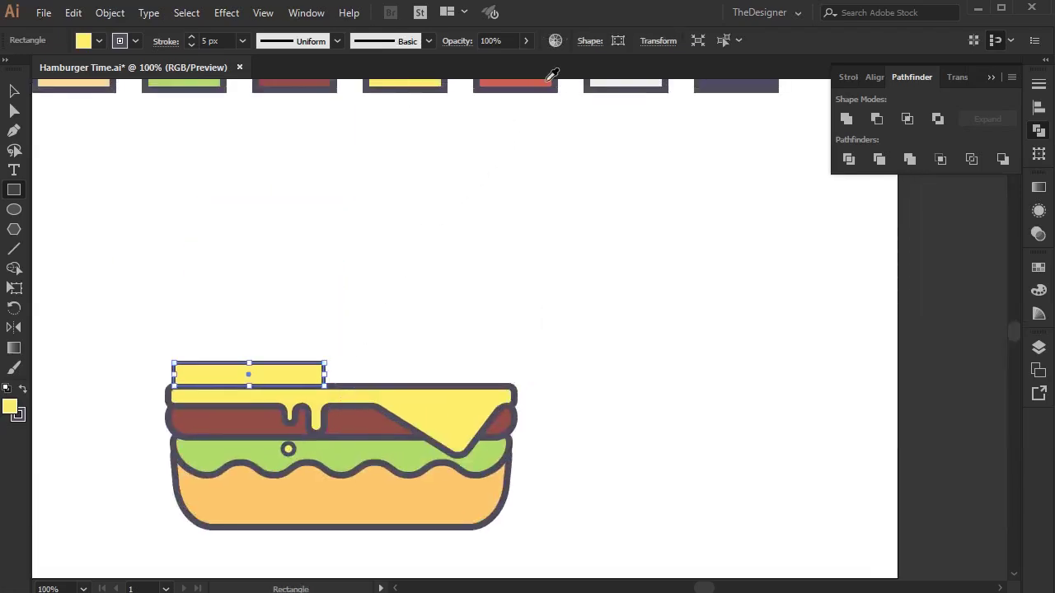
key(i)
click(542, 82)
Duplicate the red bar to the right and resize both bars side by side
click(14, 91)
drag(241, 338, 267, 260)
scroll(272, 301, up, 1)
drag(247, 304, 525, 301)
mouse_move(413, 299)
mouse_down()
mouse_move(377, 300)
mouse_move(386, 304)
mouse_up()
click(337, 302)
click(437, 302)
click(371, 302)
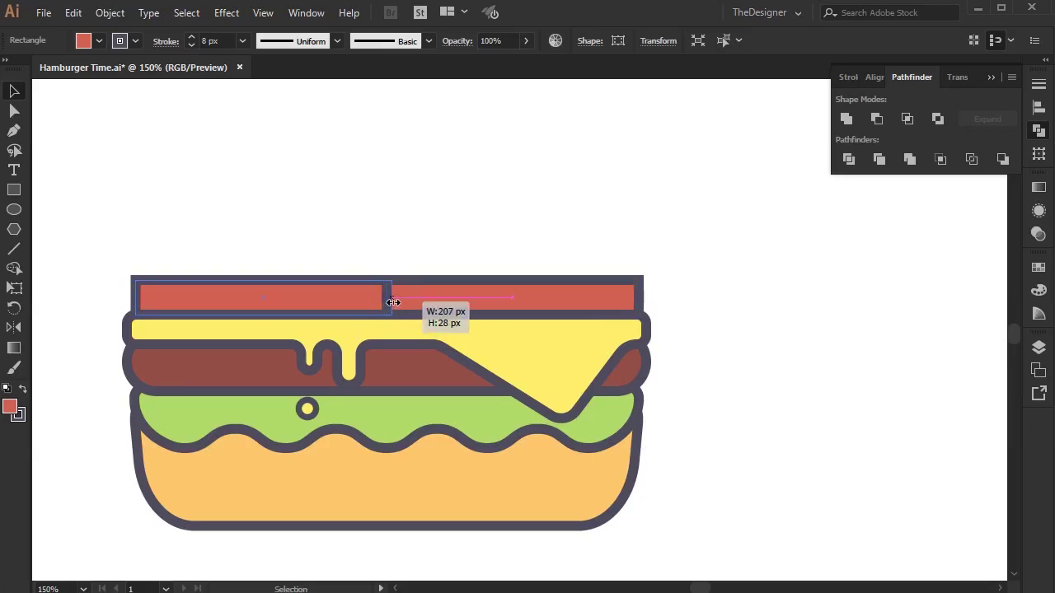
mouse_move(386, 304)
mouse_down()
mouse_move(535, 334)
mouse_move(471, 325)
mouse_up()
Round the red bars' inner corners and copy the right bar shifted left
click(387, 299)
click(372, 300)
drag(369, 297, 330, 317)
click(322, 223)
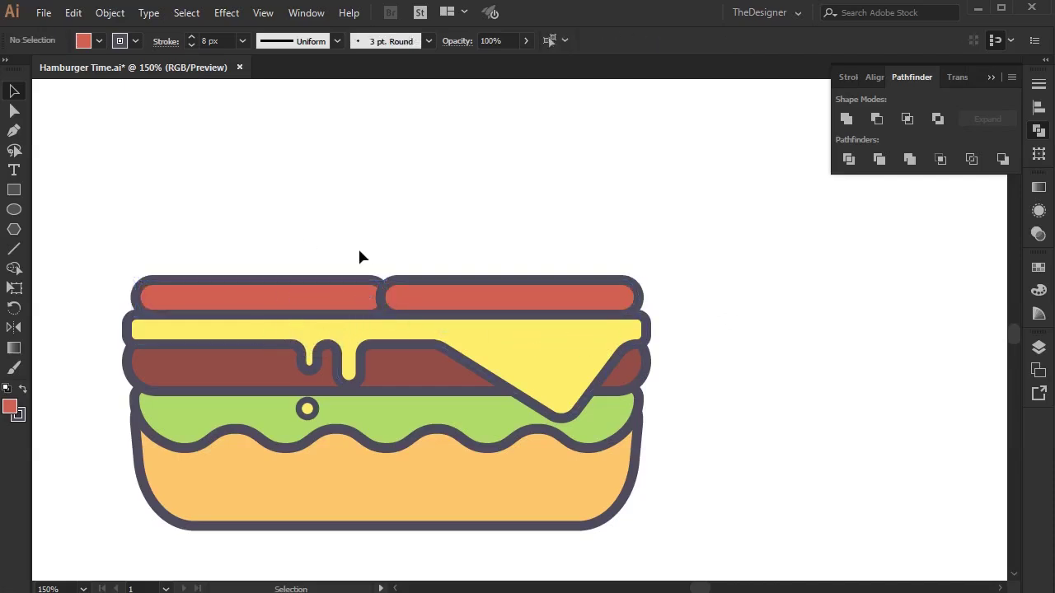
scroll(405, 304, up, 1)
scroll(461, 306, up, 1)
drag(576, 305, 321, 305)
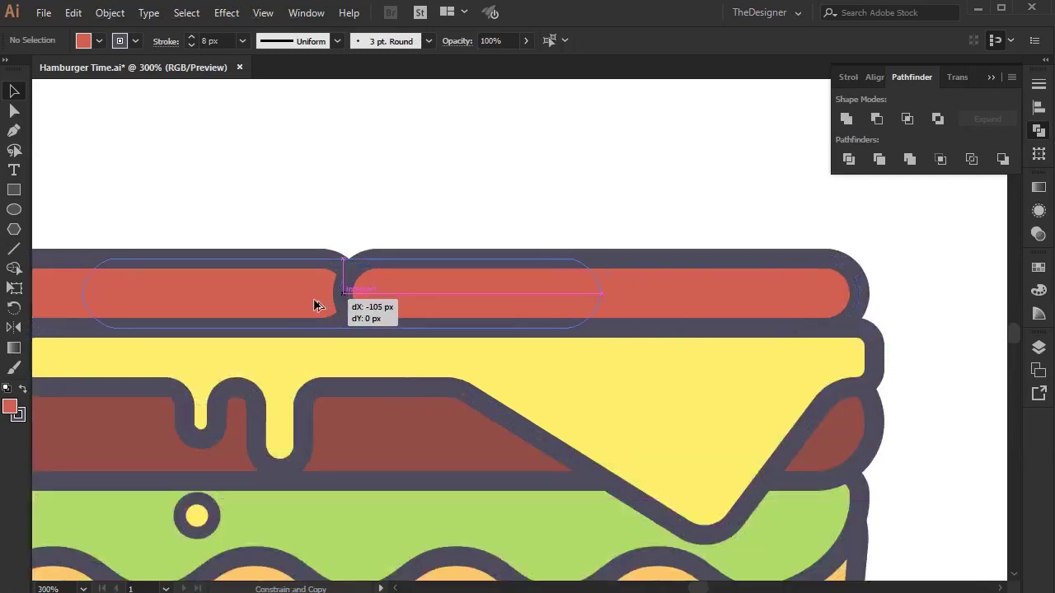
drag(321, 305, 325, 305)
key(a)
key(ctrl+bracketleft)
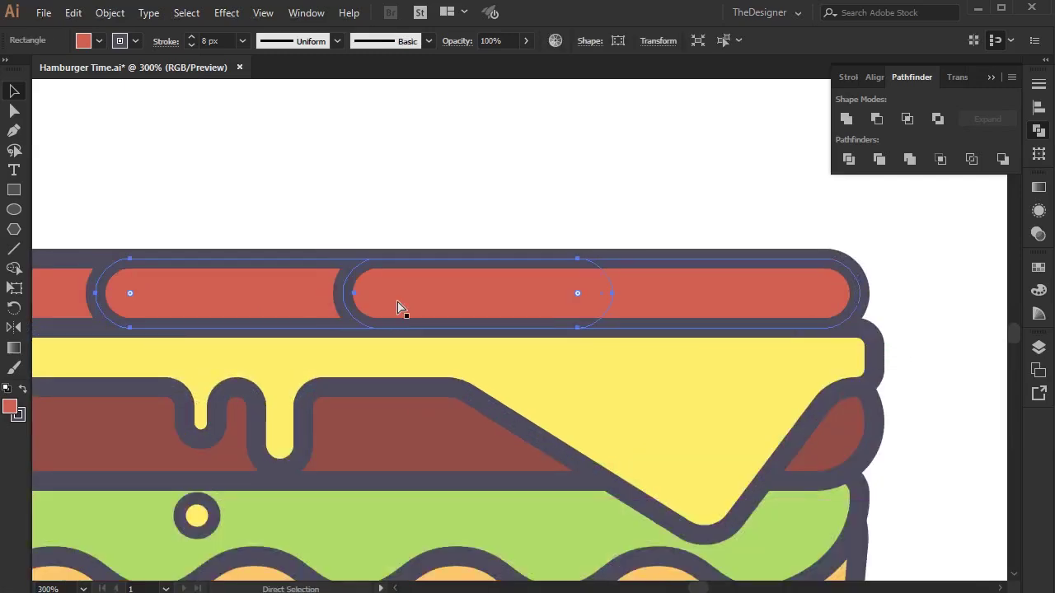
key(ctrl+bracketleft)
click(471, 188)
key(ctrl+minus)
key(ctrl+minus)
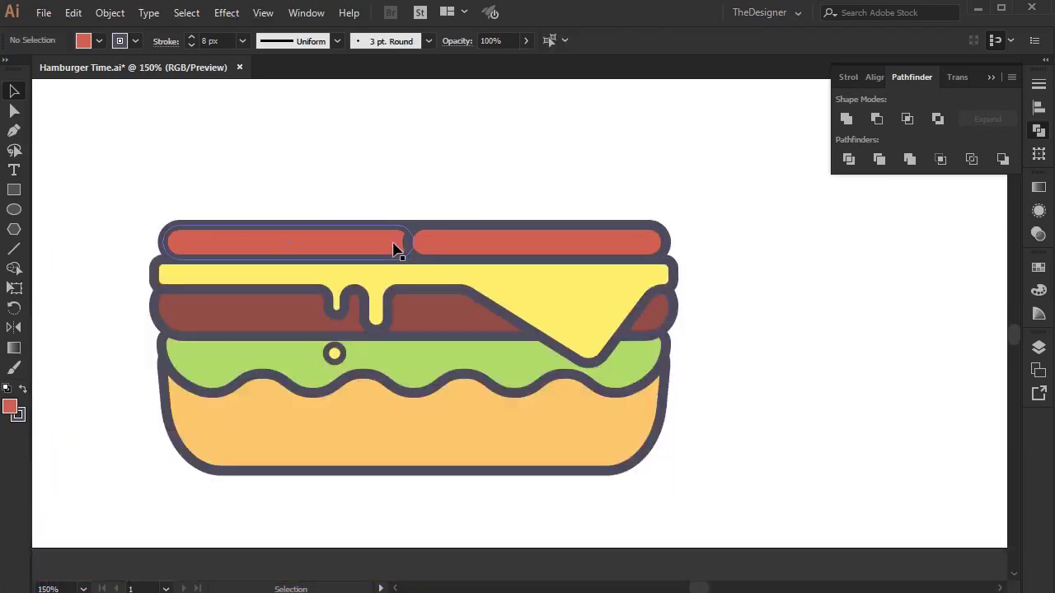
click(392, 245)
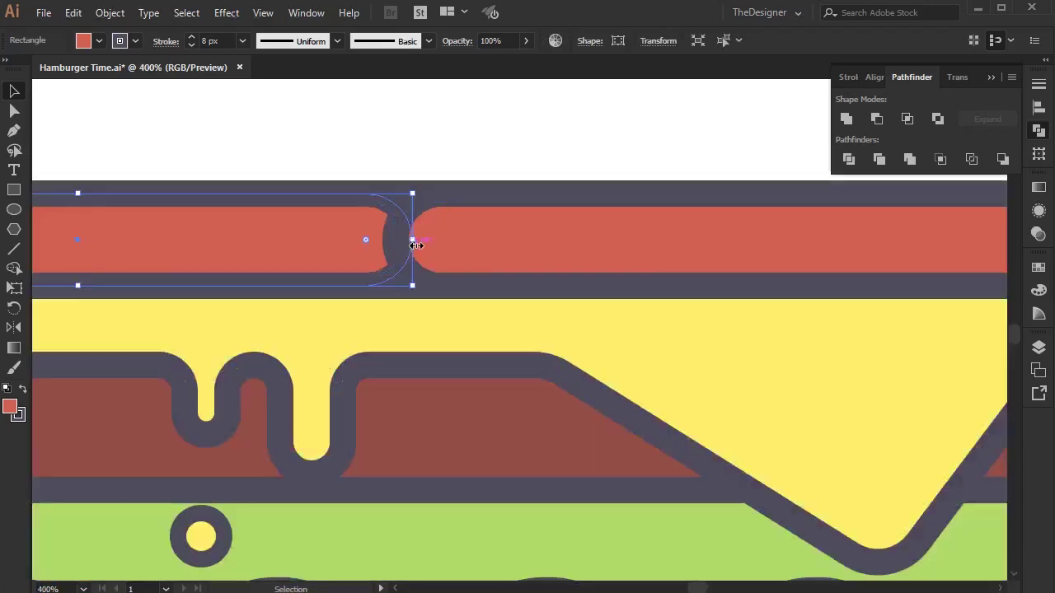
scroll(414, 244, up, 3)
drag(416, 245, 396, 245)
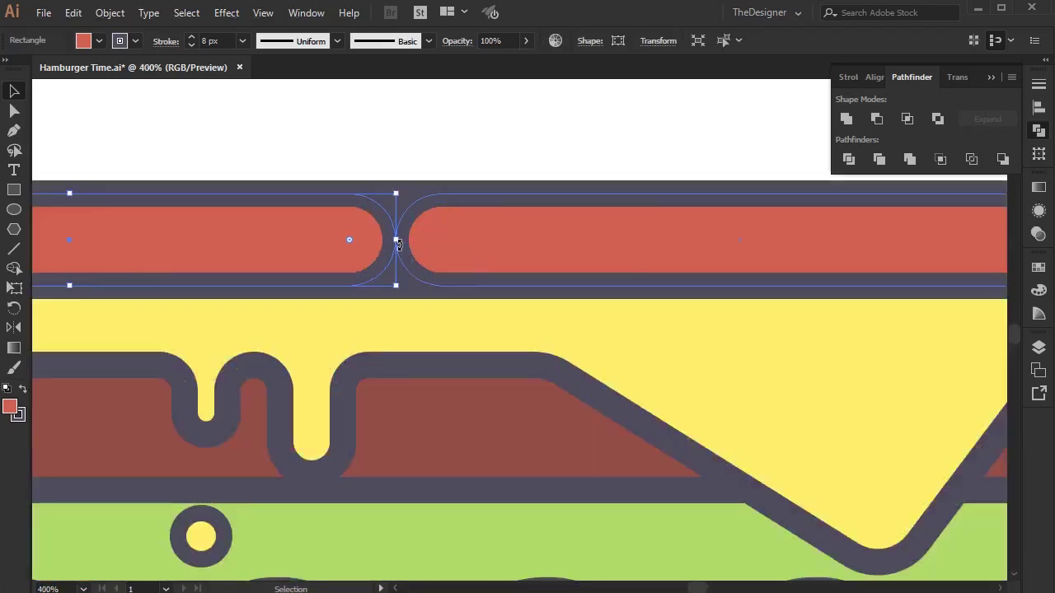
click(394, 143)
scroll(561, 265, down, 1)
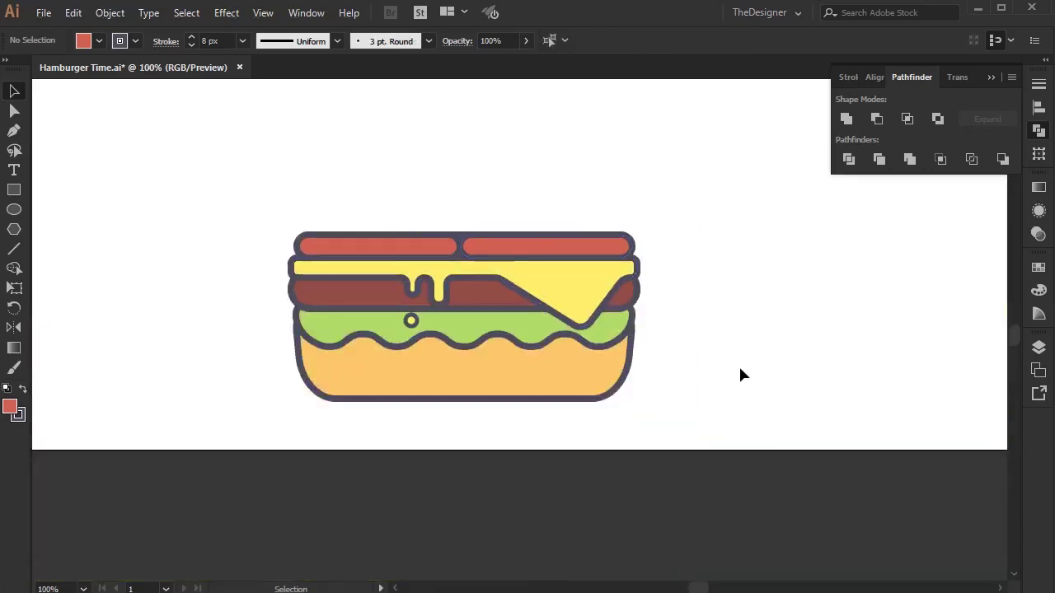
drag(689, 242, 294, 229)
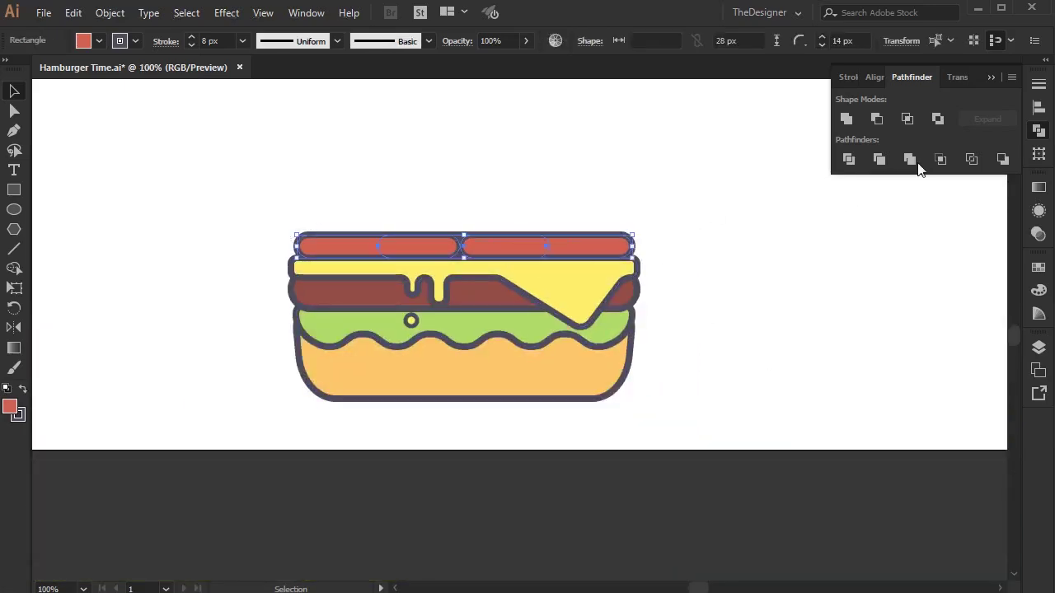
click(872, 82)
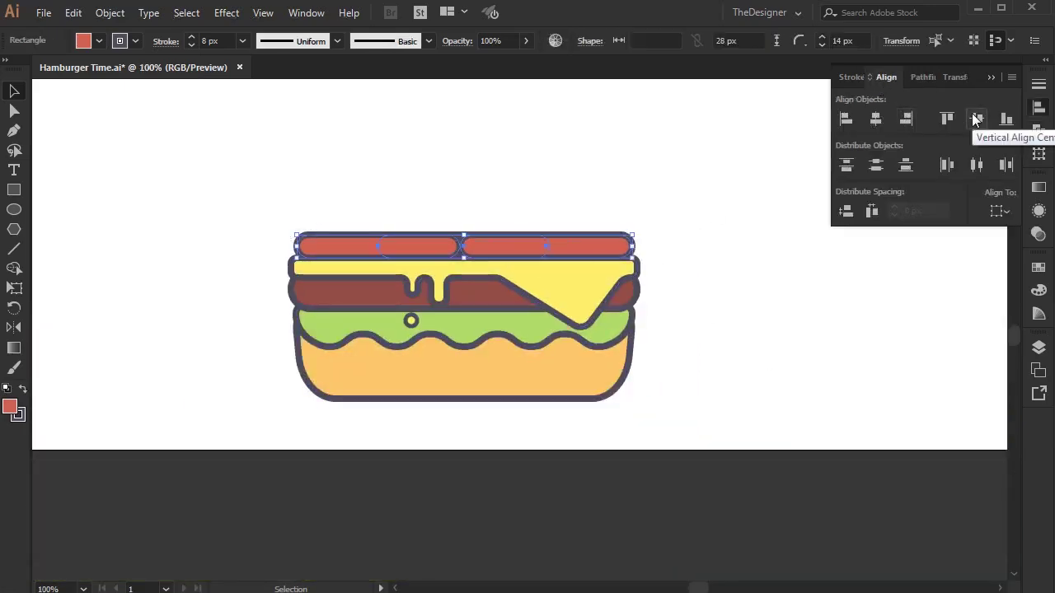
drag(599, 418, 439, 206)
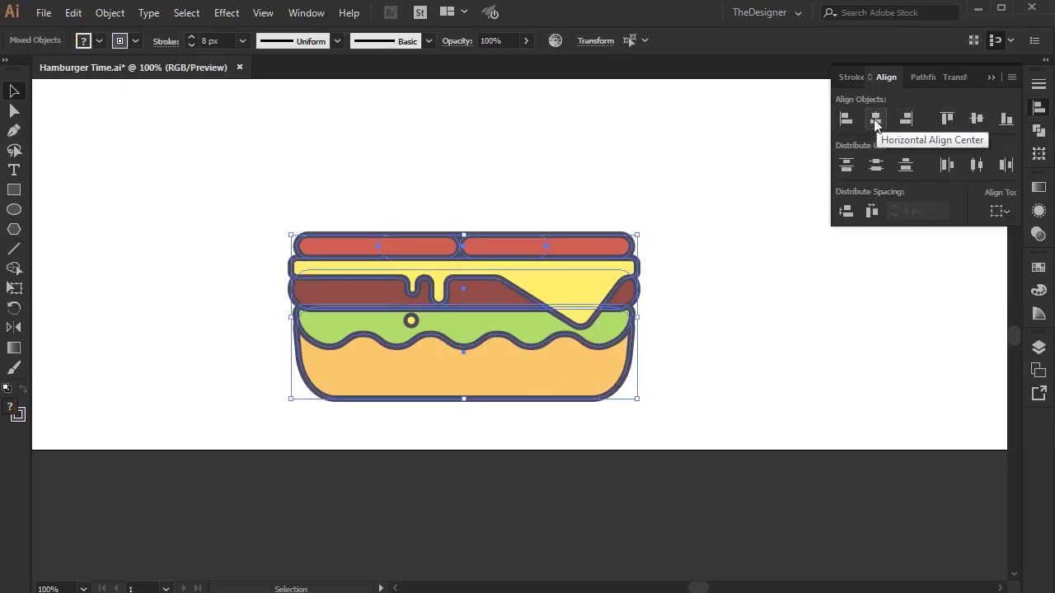
key(ctrl+shift+a)
click(990, 83)
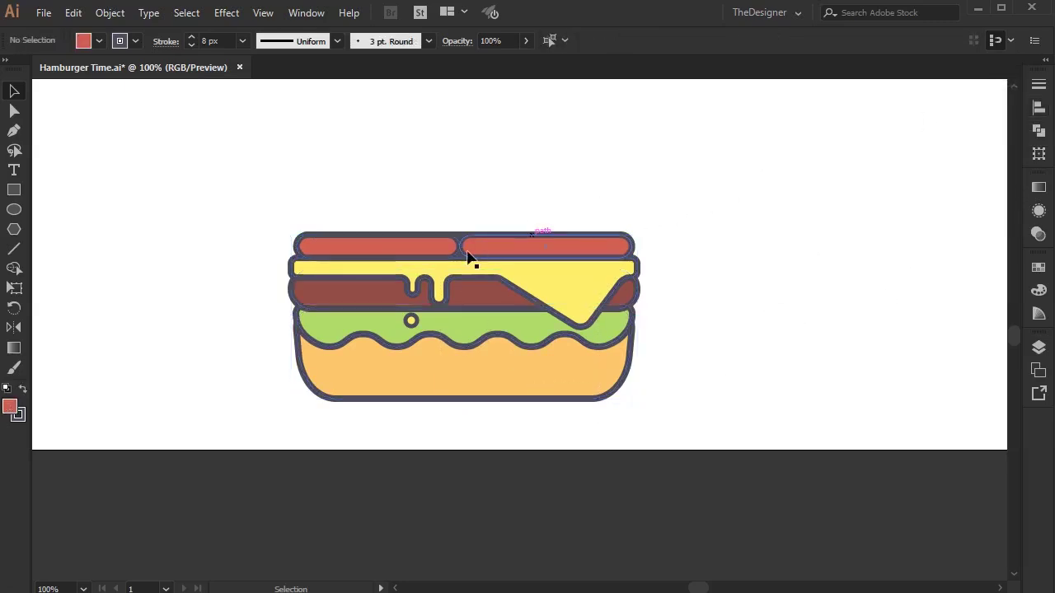
scroll(420, 293, up, 1)
scroll(518, 263, up, 2)
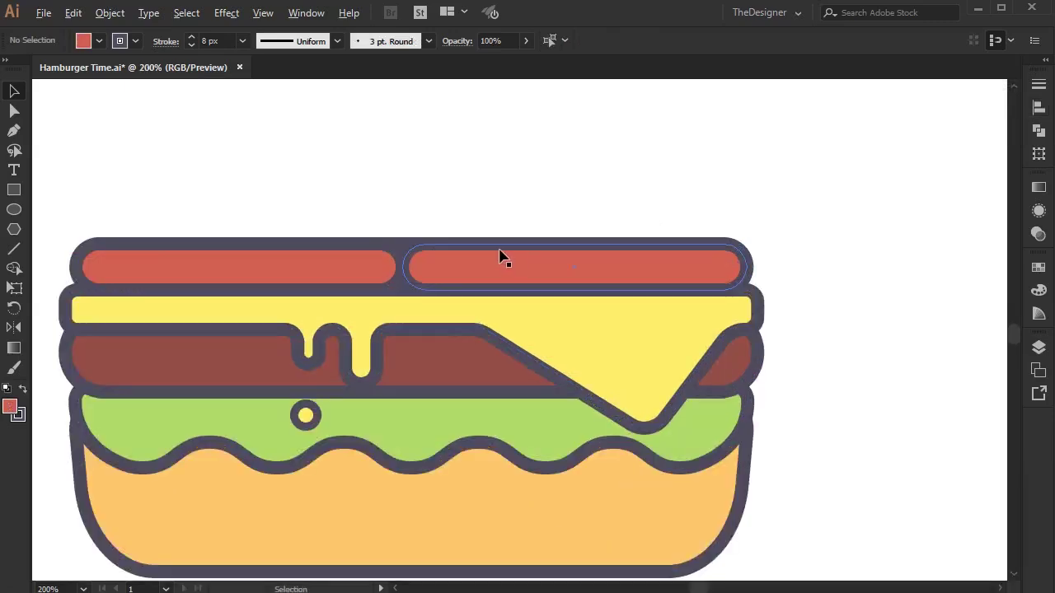
scroll(505, 258, down, 1)
scroll(581, 255, down, 1)
key(a)
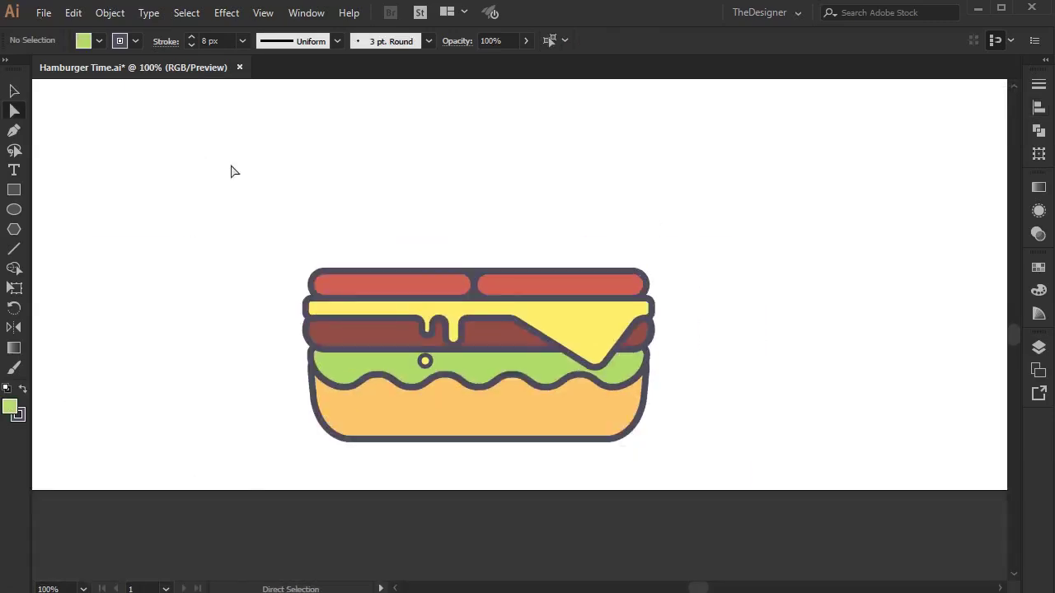
scroll(526, 273, up, 1)
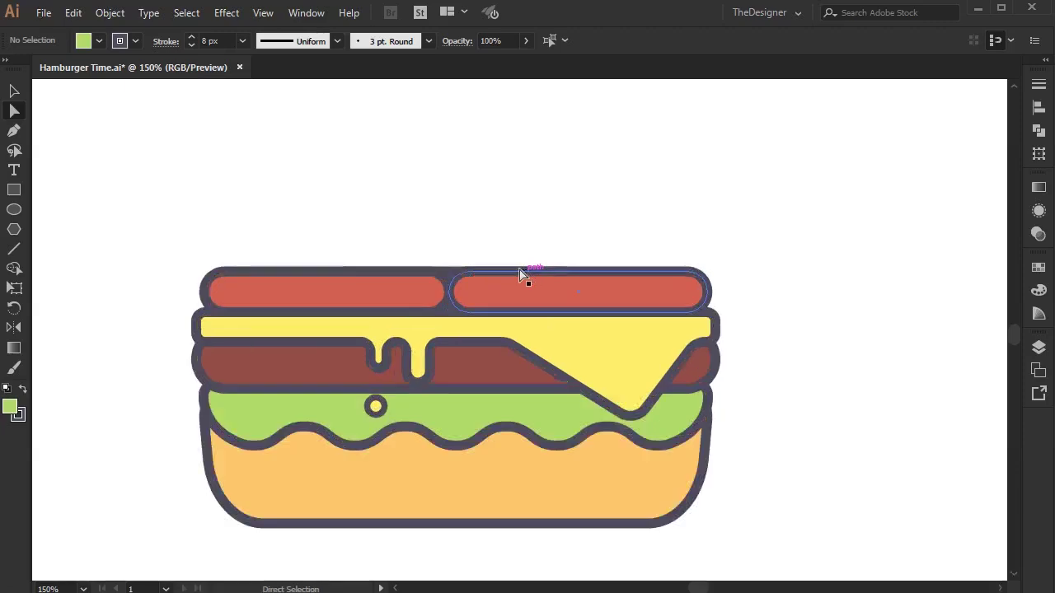
click(23, 253)
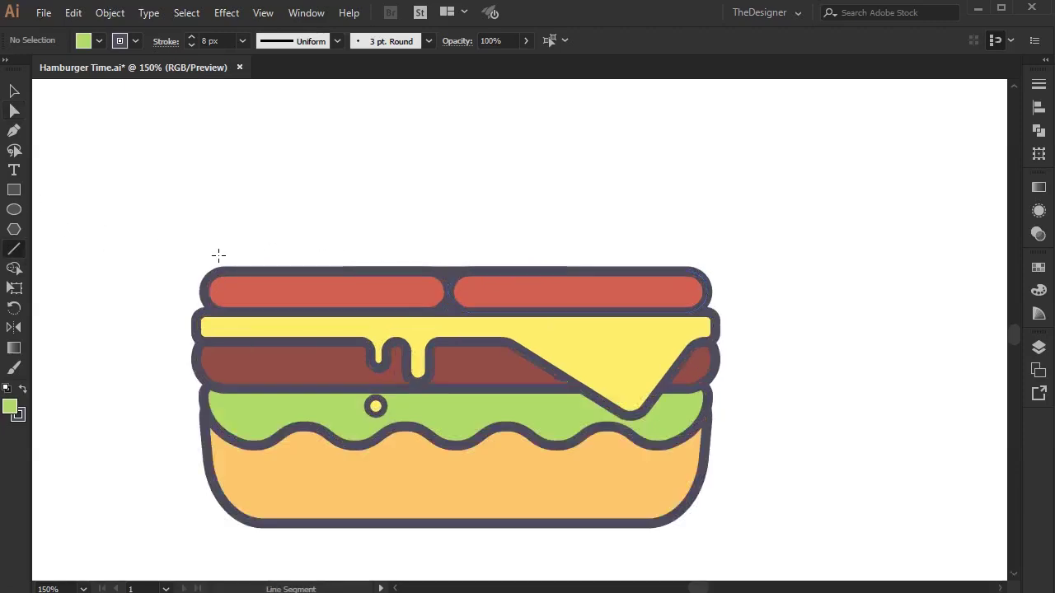
Draw a horizontal line across the burger's top and apply Zig Zag with preview
drag(203, 266, 707, 267)
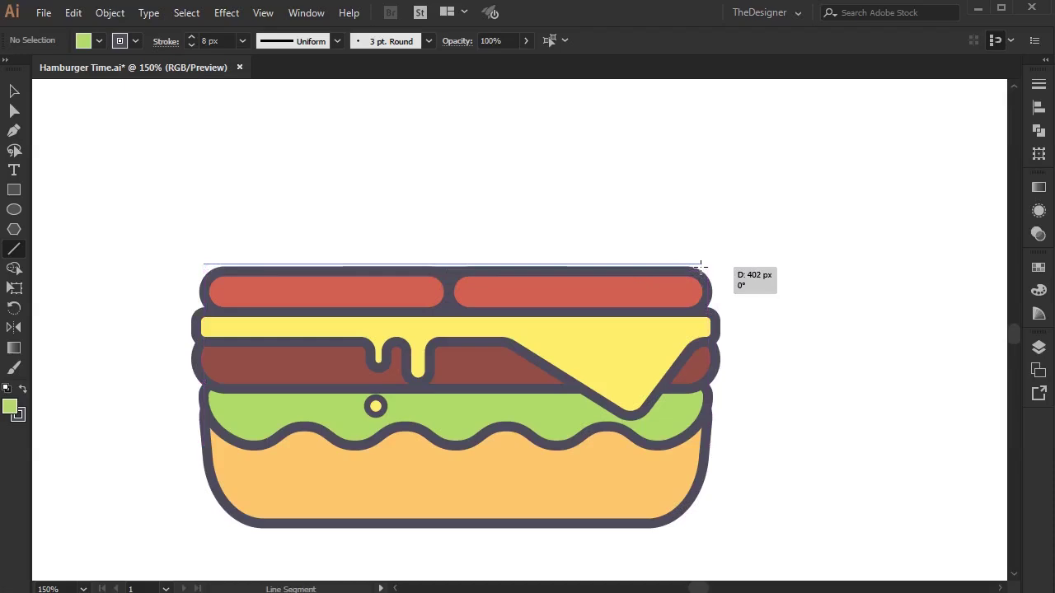
drag(707, 267, 707, 266)
click(229, 14)
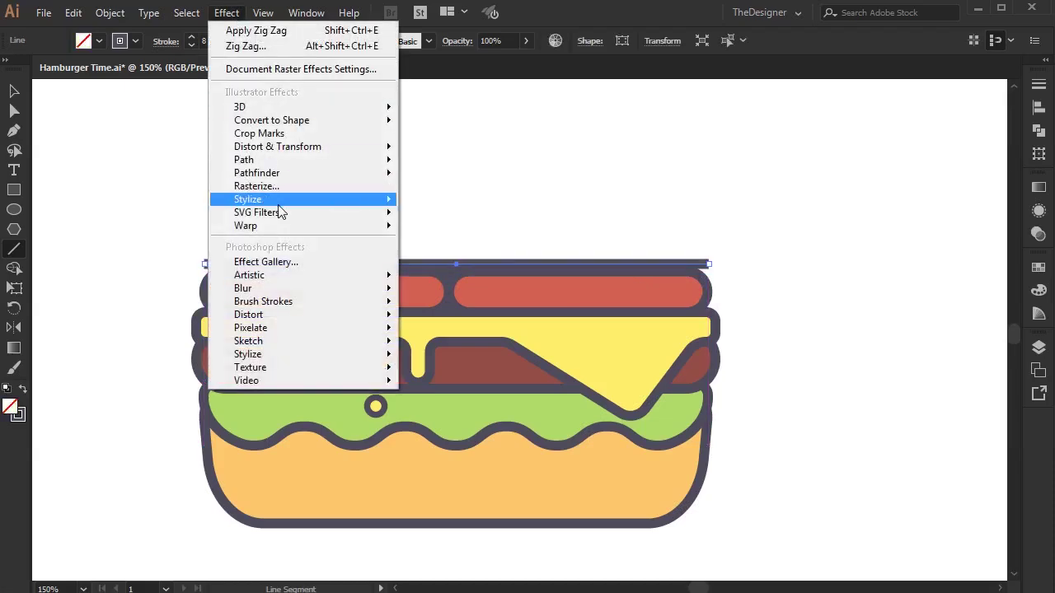
mouse_move(277, 147)
click(453, 256)
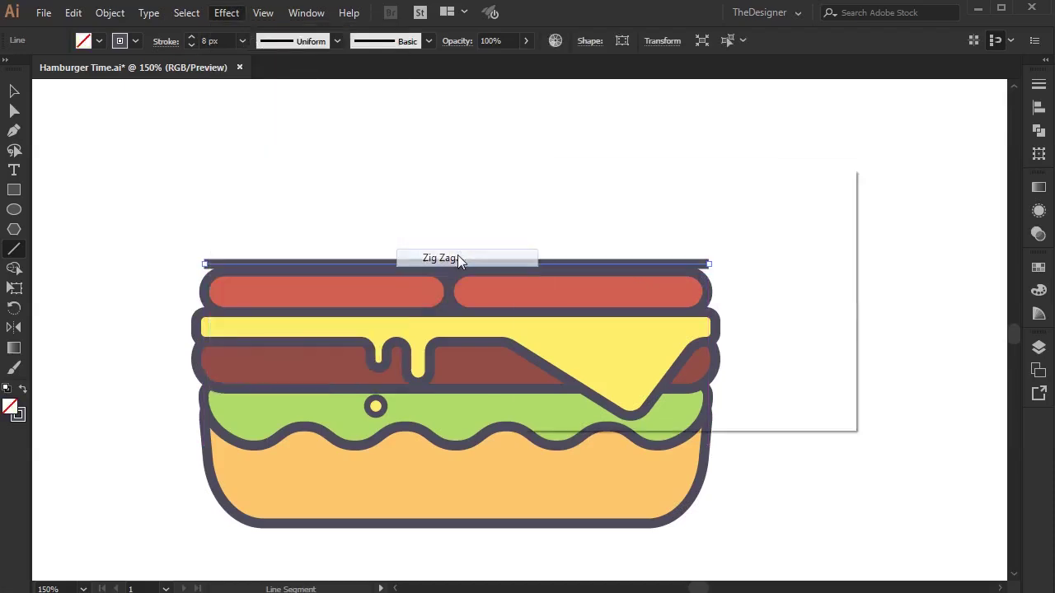
click(548, 388)
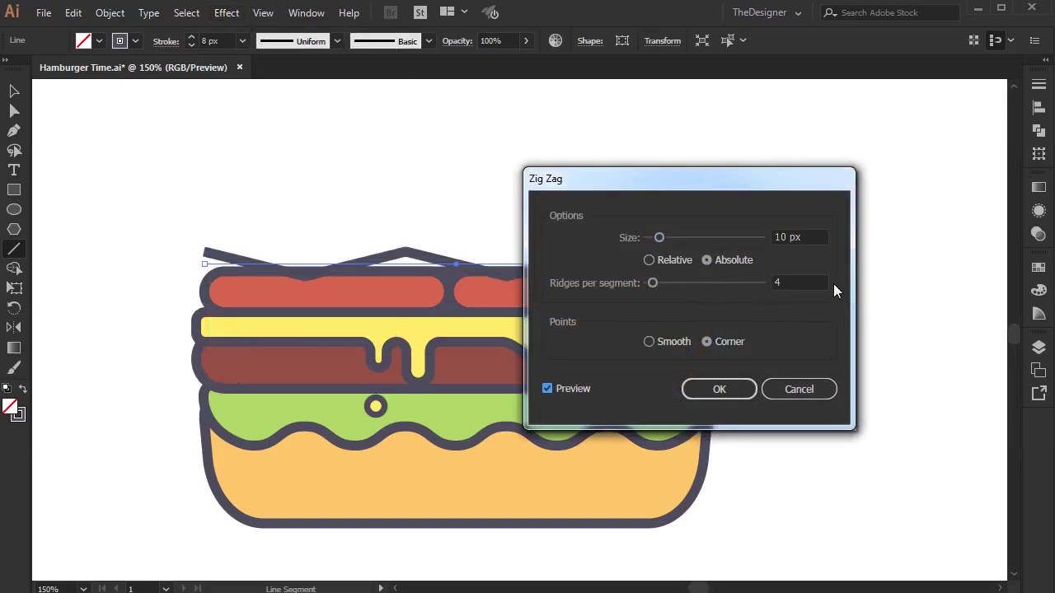
Set Zig Zag to 13 ridges per segment, smooth points and 6 px size
drag(827, 284, 727, 284)
text(13)
click(808, 237)
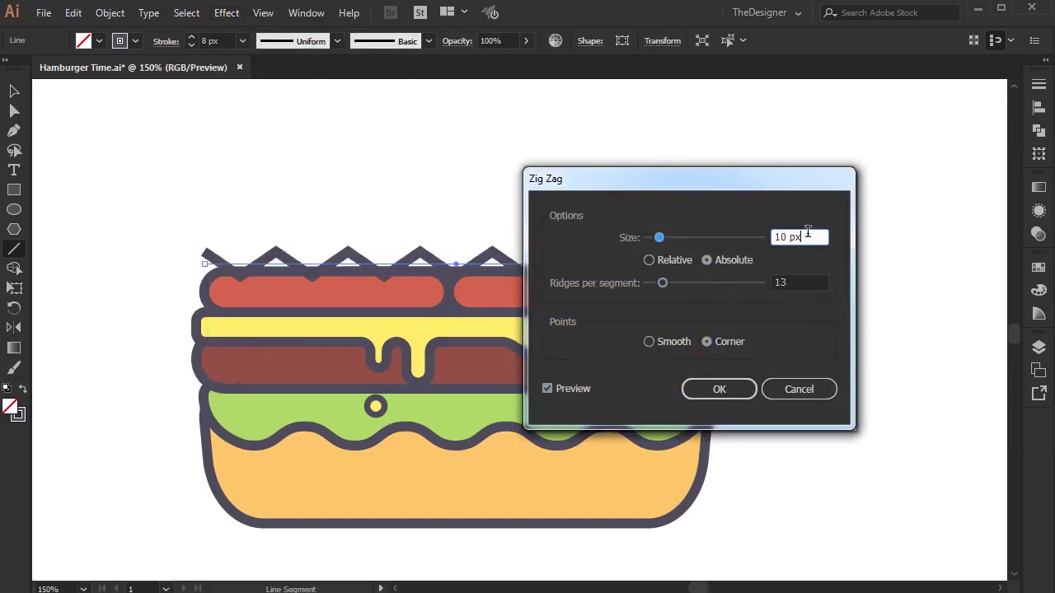
click(649, 342)
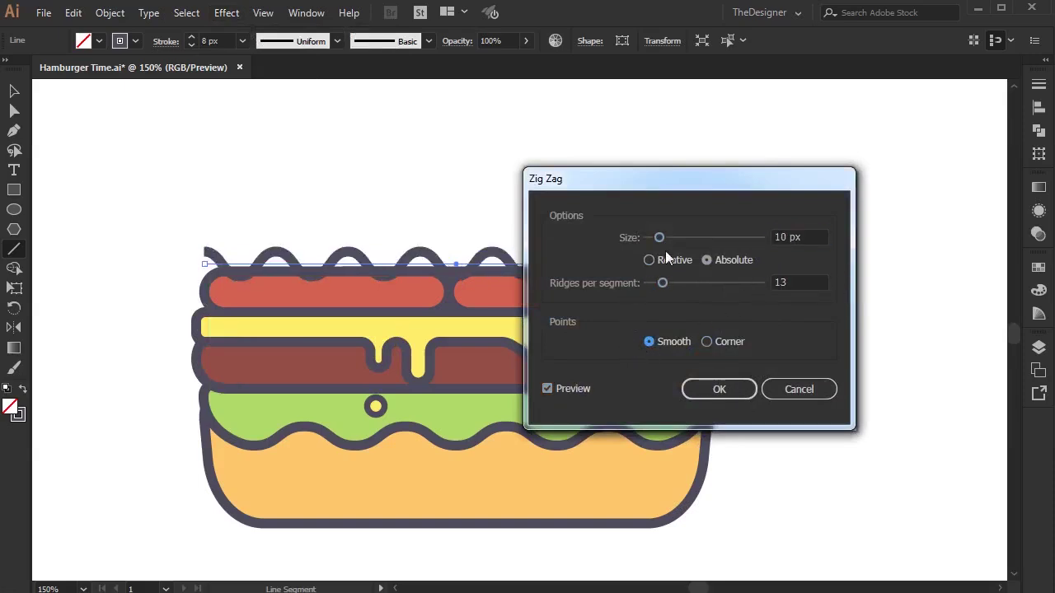
drag(660, 237, 663, 237)
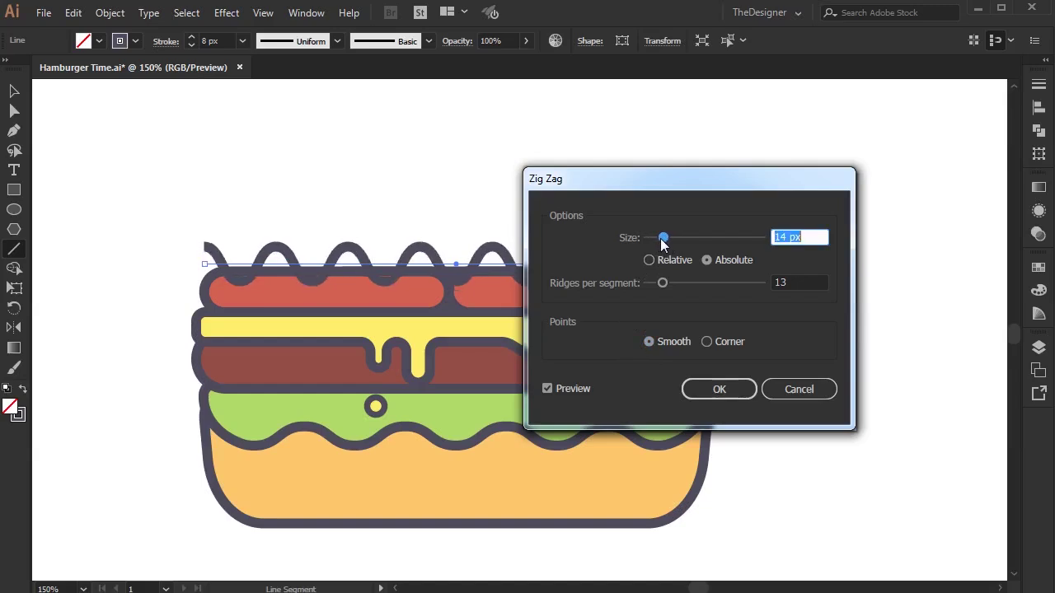
drag(663, 237, 656, 238)
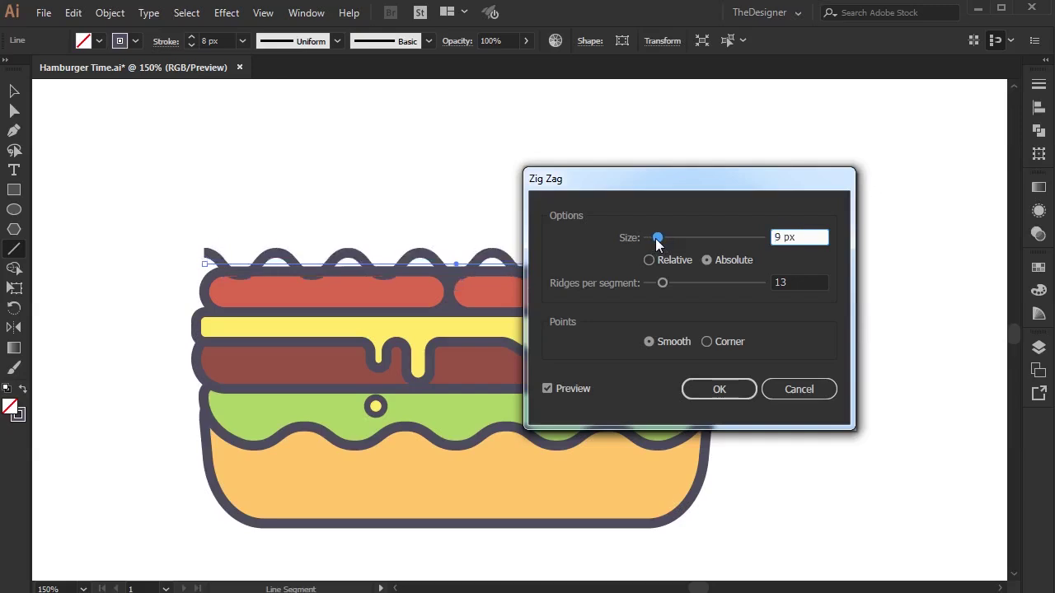
click(801, 238)
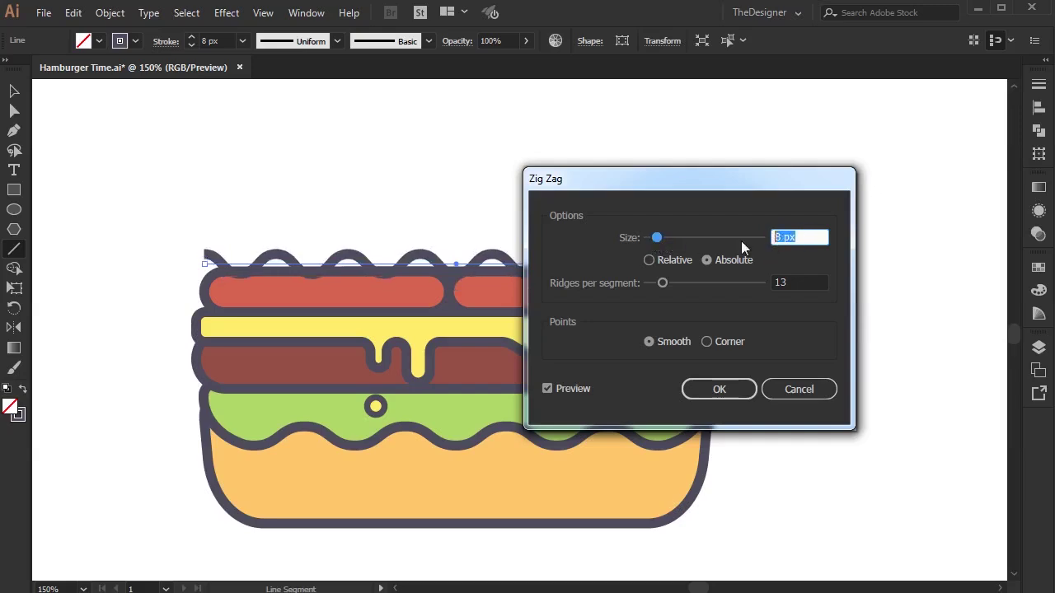
click(787, 282)
click(749, 380)
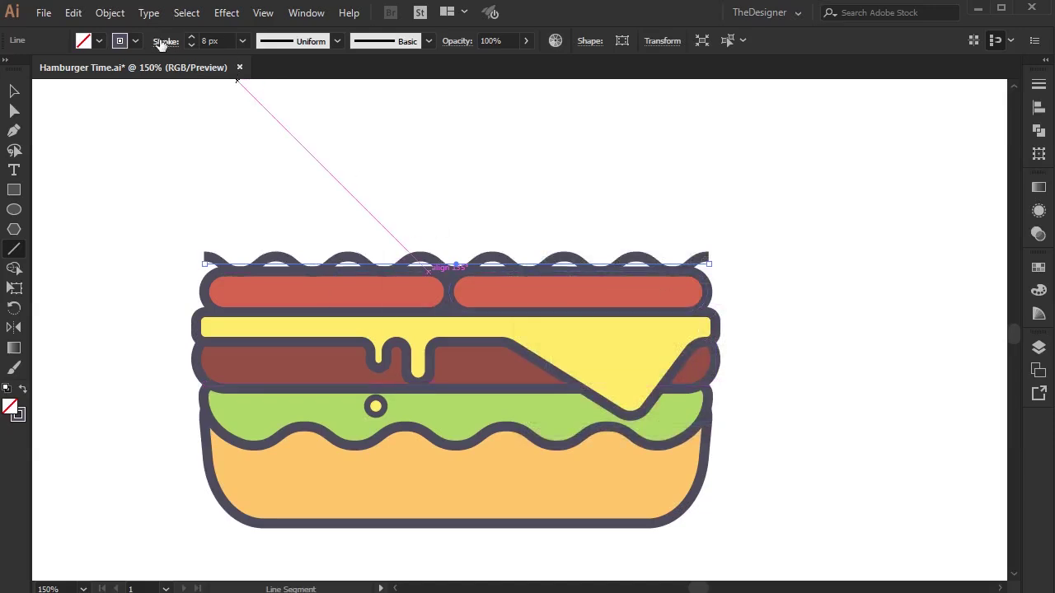
Expand the wavy line's appearance and close it into a shape with a flat top edge
click(110, 12)
click(178, 183)
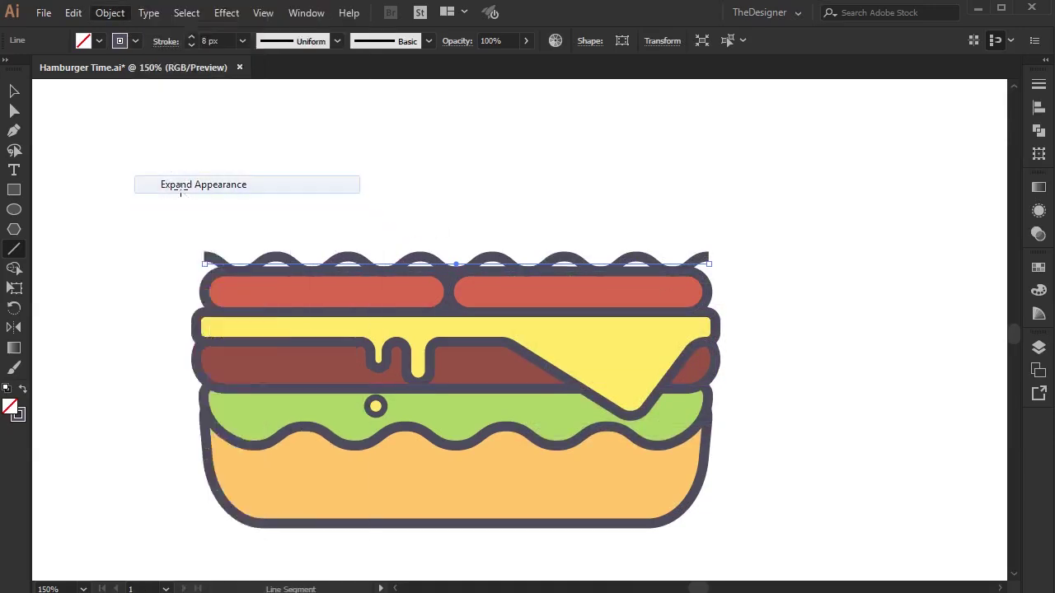
click(18, 134)
scroll(209, 233, up, 1)
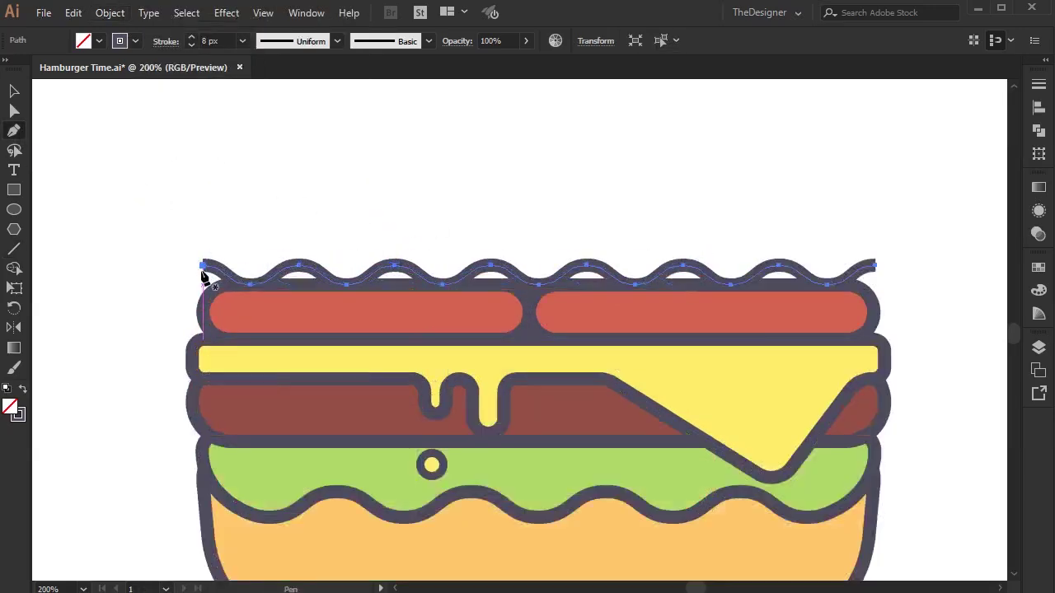
click(203, 265)
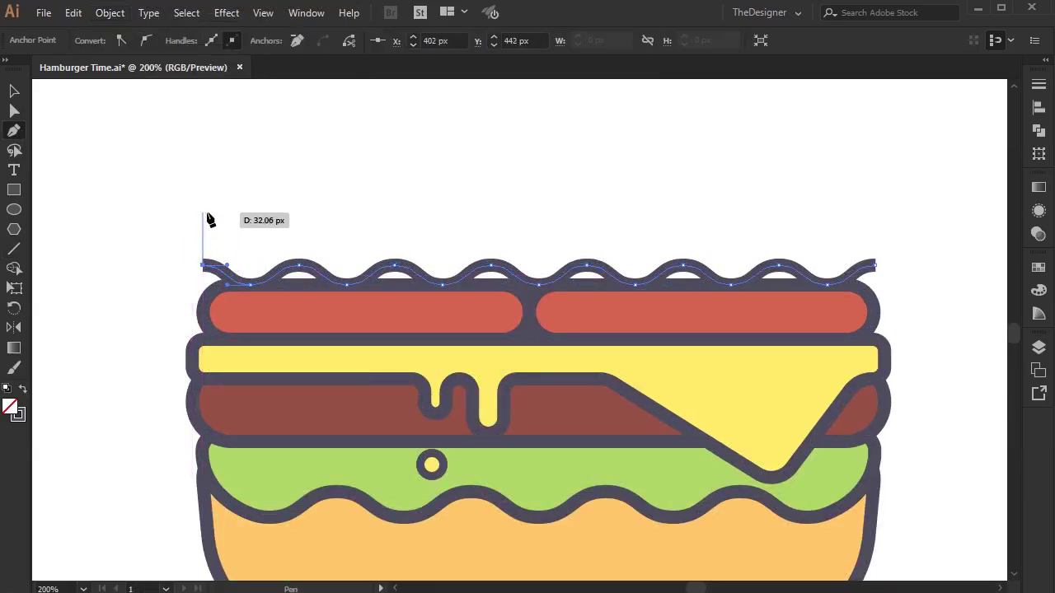
click(203, 206)
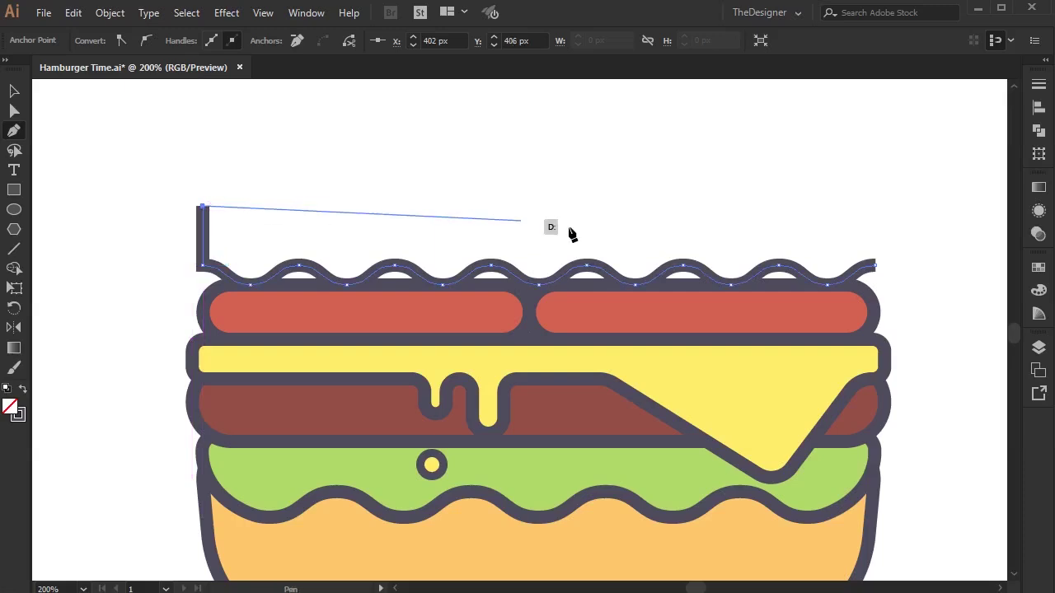
click(874, 206)
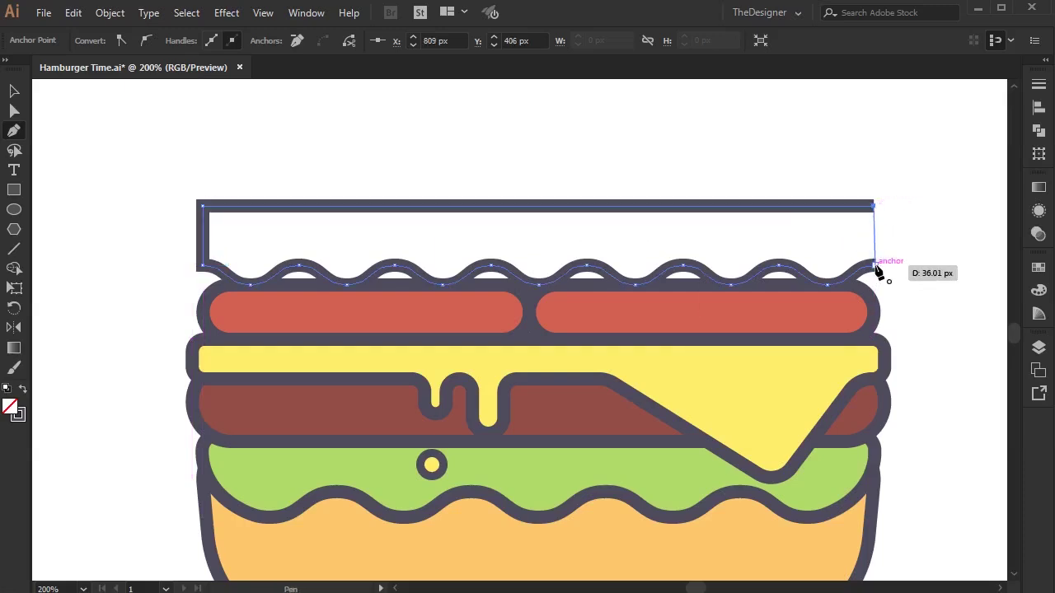
click(875, 265)
Round the wavy shape's top corners and both ends with live-corner widgets
click(14, 112)
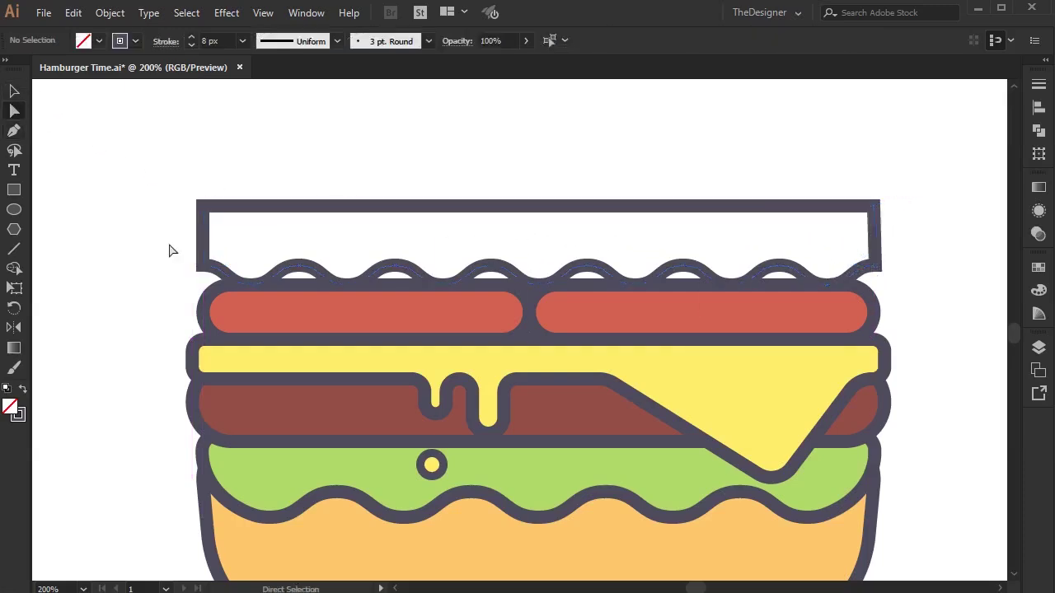
click(203, 266)
shift+click(877, 267)
drag(866, 257, 807, 232)
key(ctrl+z)
drag(864, 260, 835, 236)
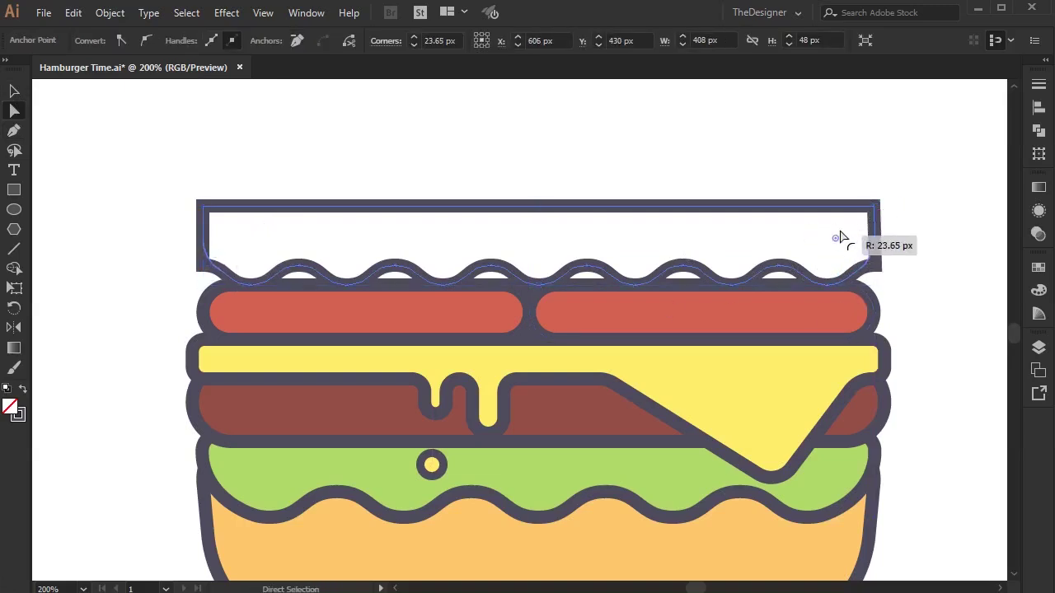
click(873, 206)
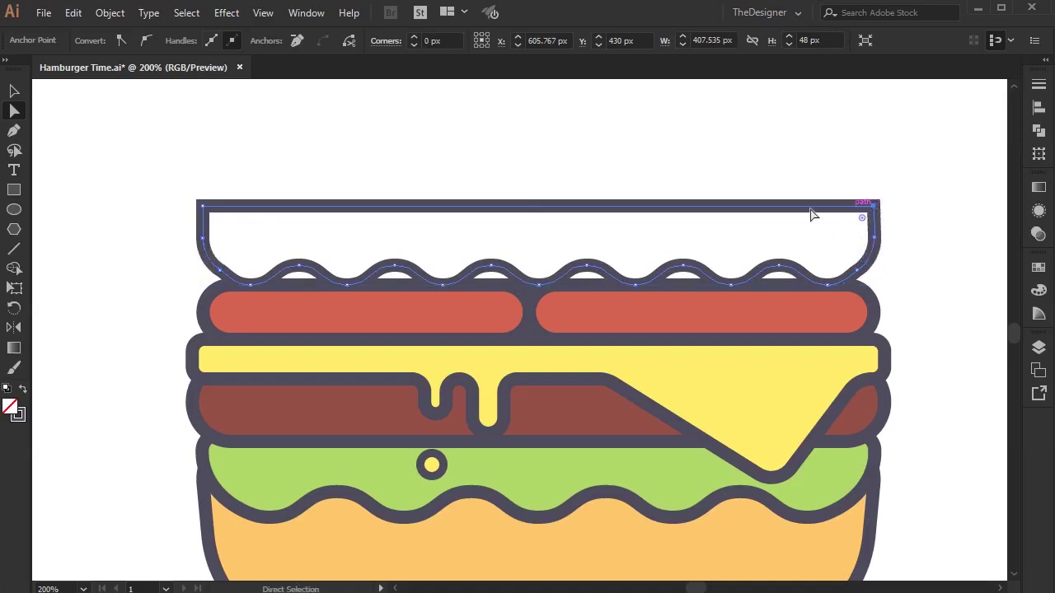
shift+click(204, 206)
drag(218, 222, 346, 297)
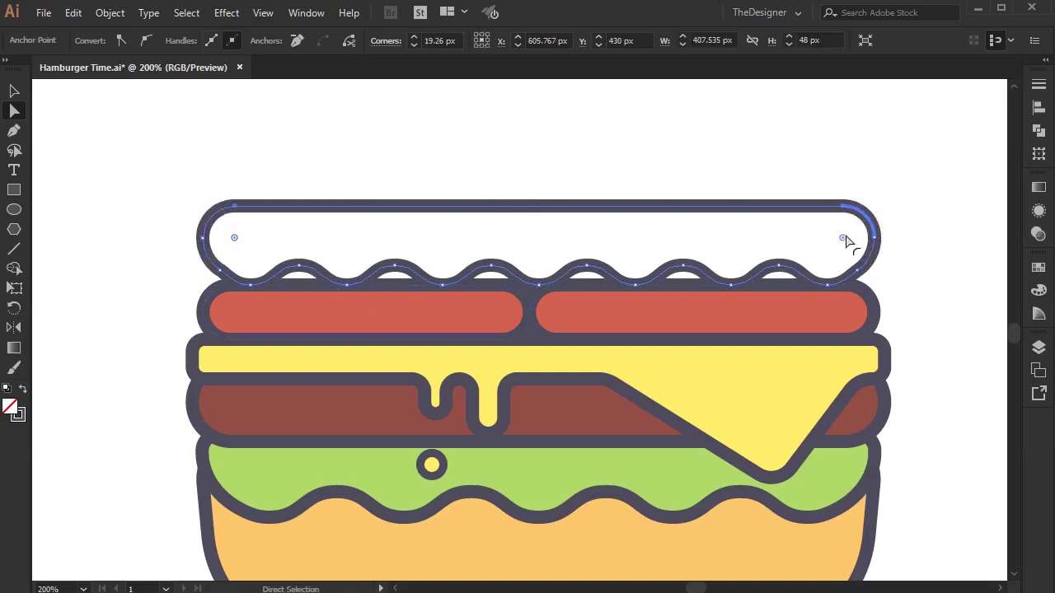
click(902, 283)
click(858, 272)
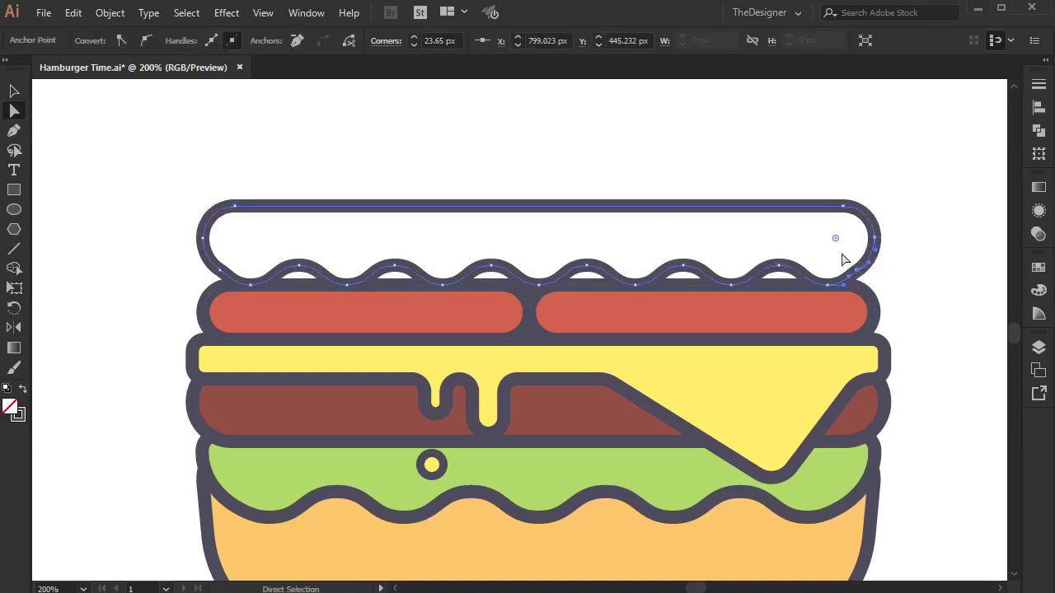
shift+click(226, 275)
drag(242, 238, 338, 227)
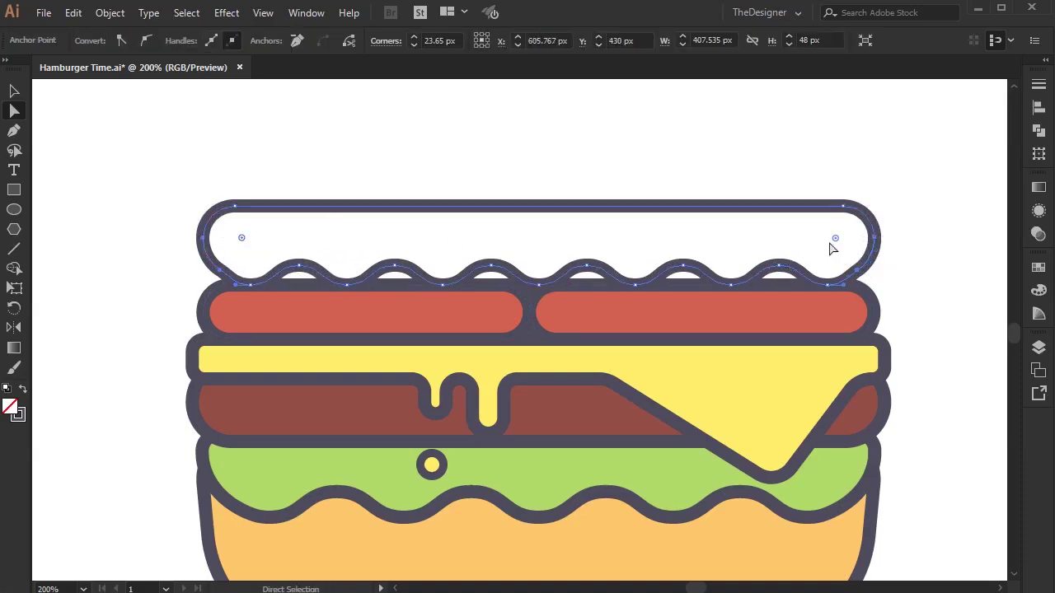
Fill the shape with lettuce green and lower it onto the red strips
key(i)
click(825, 478)
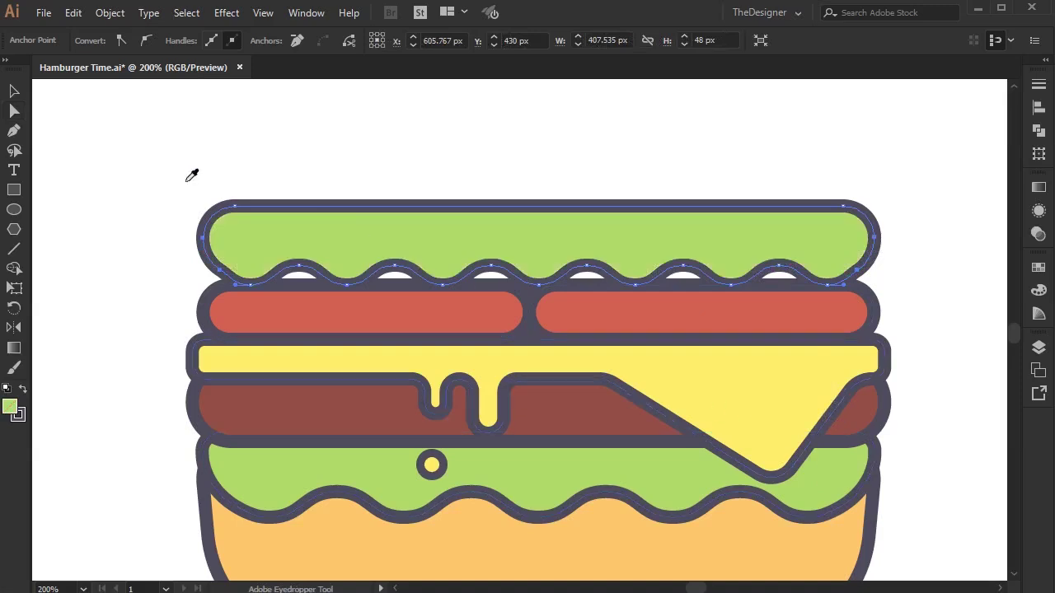
click(16, 91)
drag(532, 276, 540, 293)
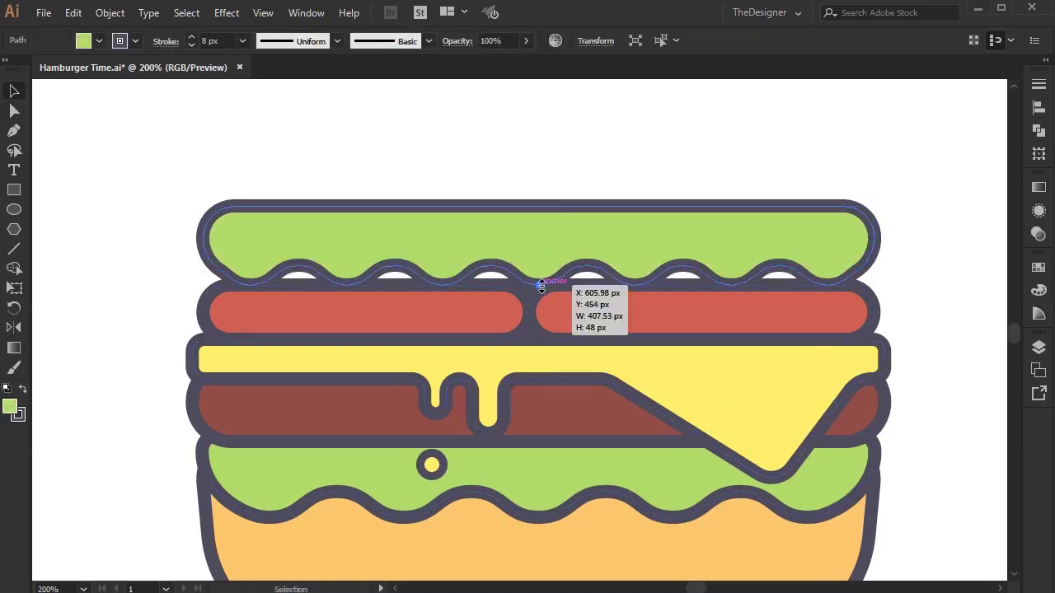
drag(539, 228, 535, 244)
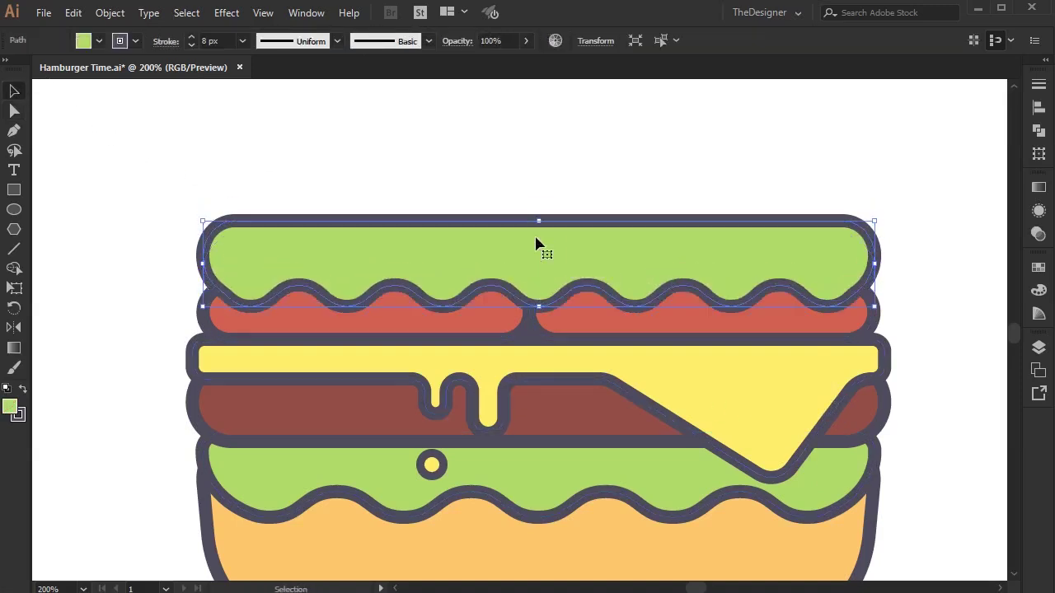
click(523, 191)
Draw an orange rectangle over the top of the burger and make it taller
key(ctrl+minus)
key(ctrl+minus)
key(ctrl+minus)
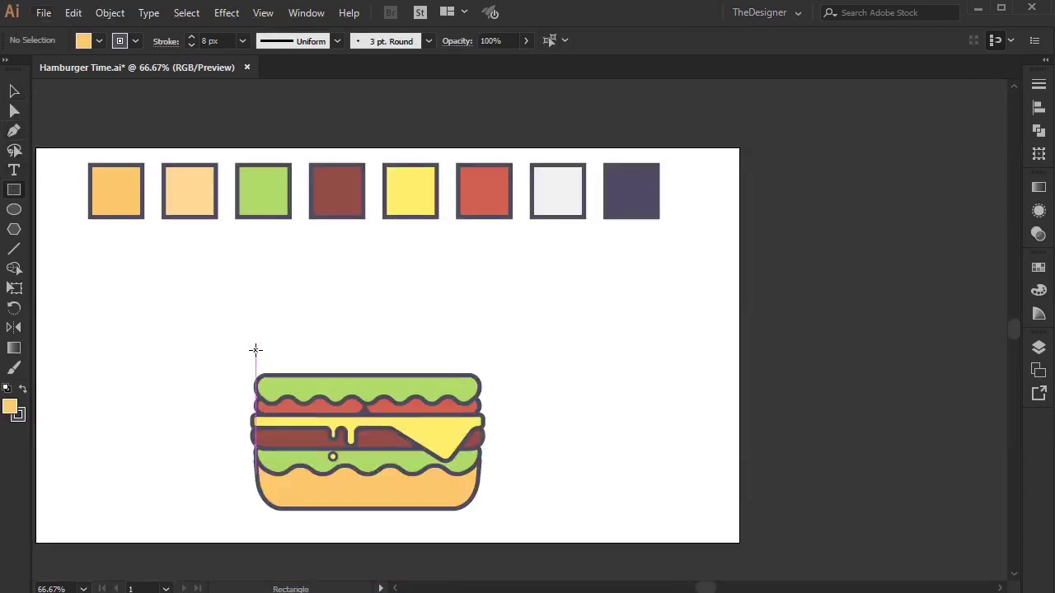
drag(258, 351, 480, 379)
key(ctrl+plus)
drag(363, 346, 370, 302)
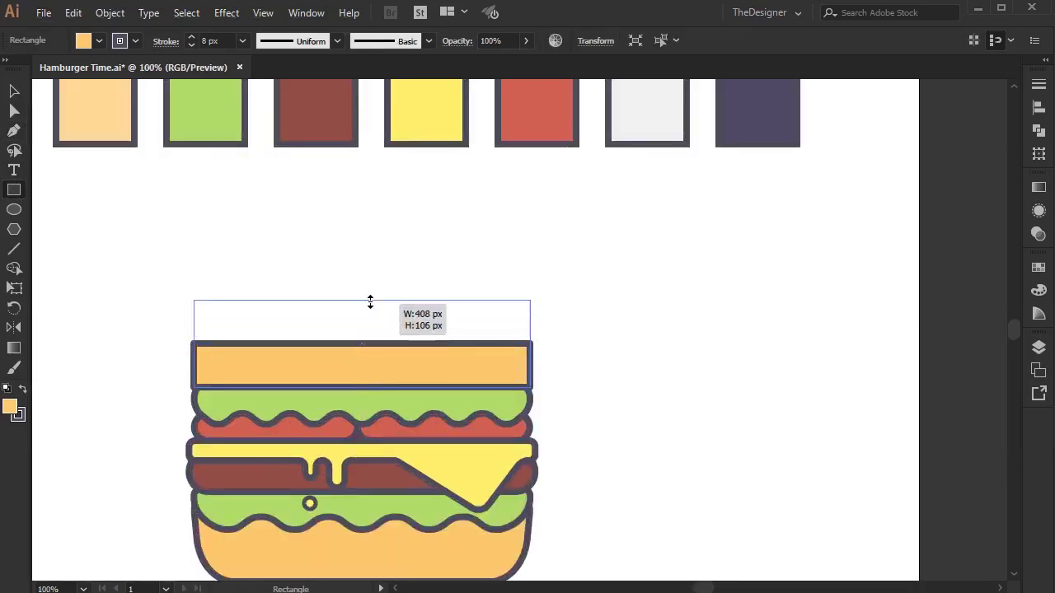
key(ctrl+minus)
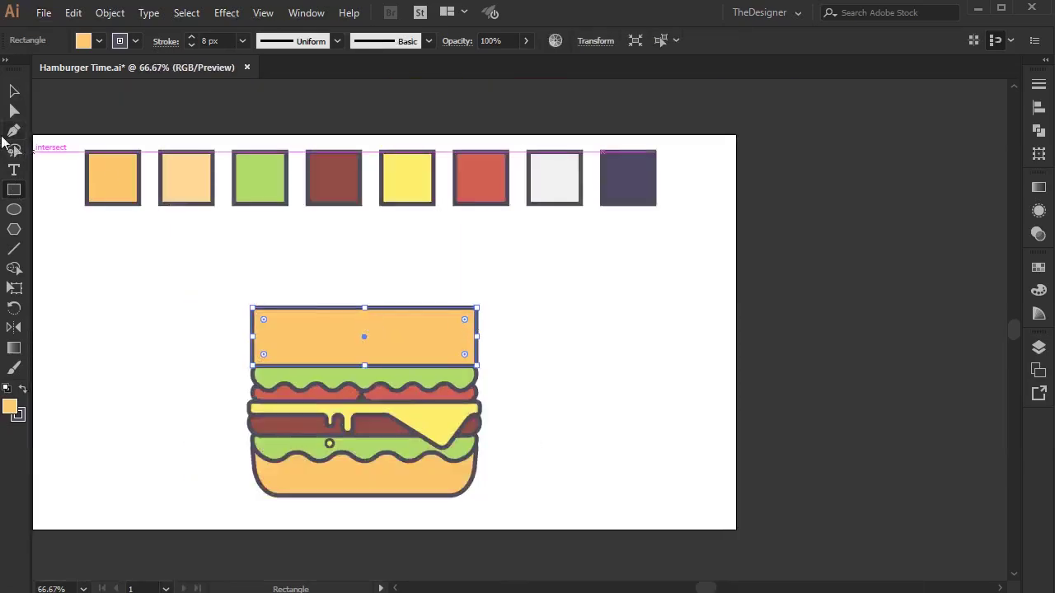
Round the rectangle's top corners to 106 px into a dome and stretch it taller
click(14, 112)
drag(215, 289, 558, 328)
drag(467, 323, 404, 409)
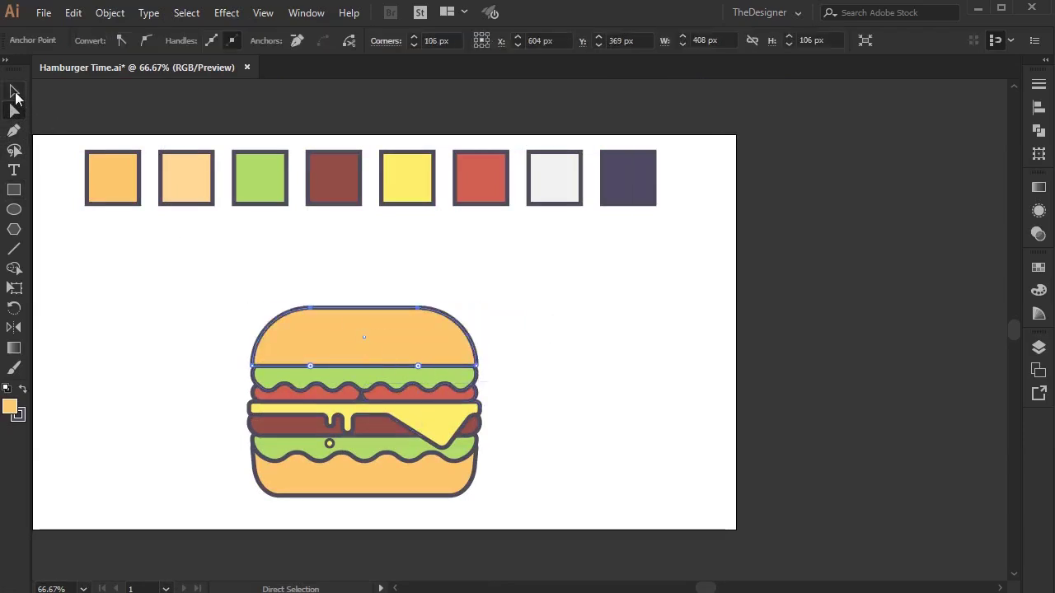
click(15, 92)
drag(366, 306, 366, 298)
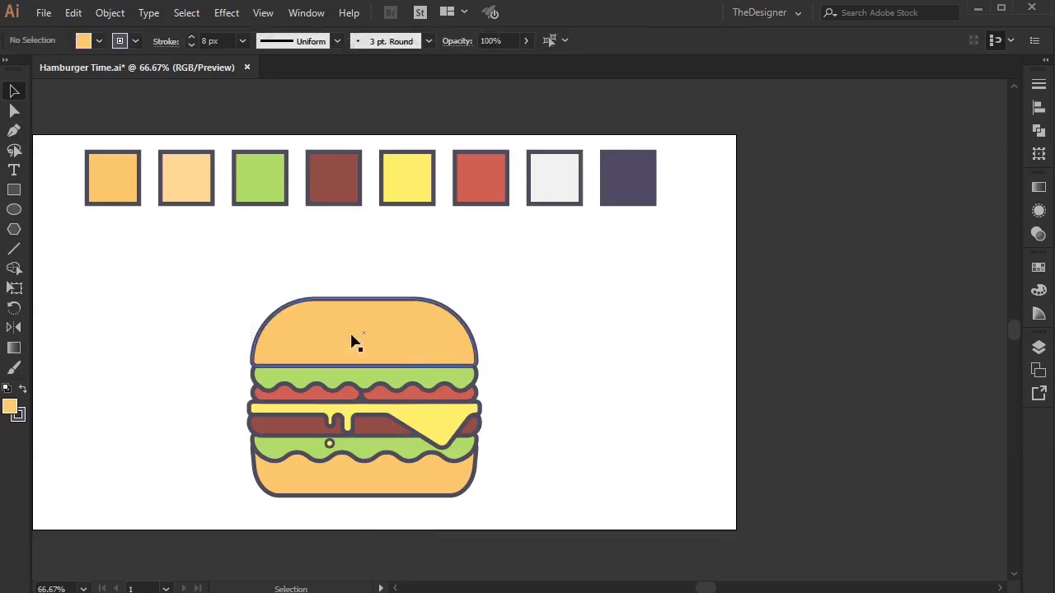
Round the top bun's bottom corners slightly, to about 8 px
click(14, 110)
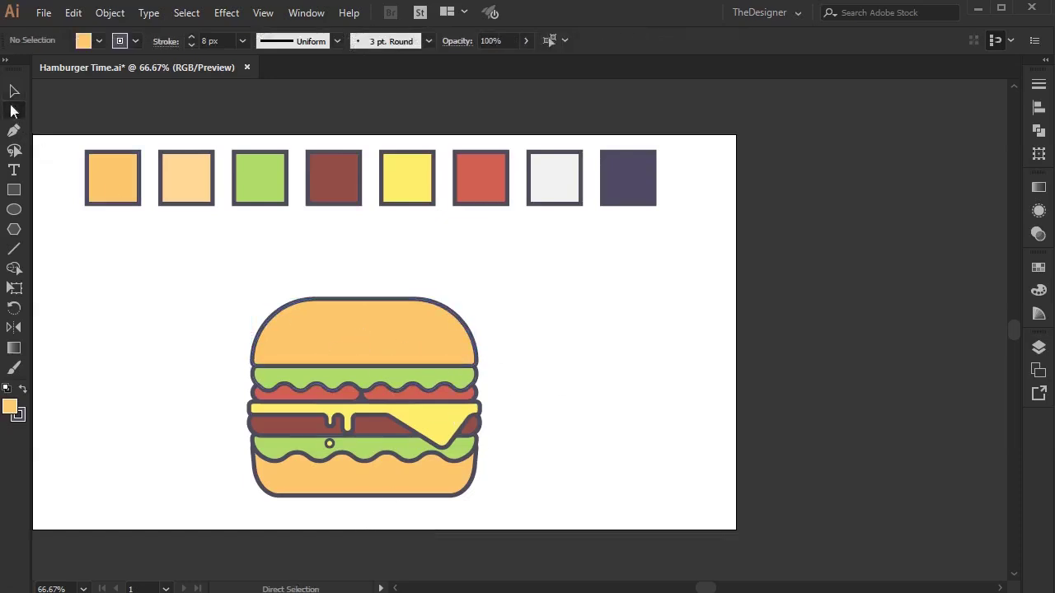
scroll(412, 355, up, 2)
drag(544, 382, 545, 385)
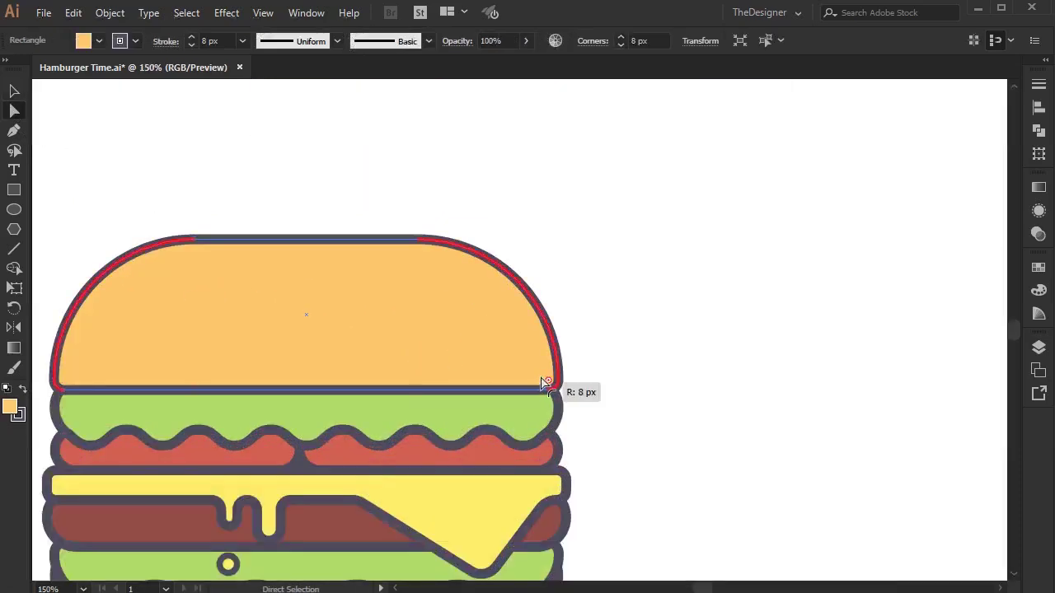
click(551, 386)
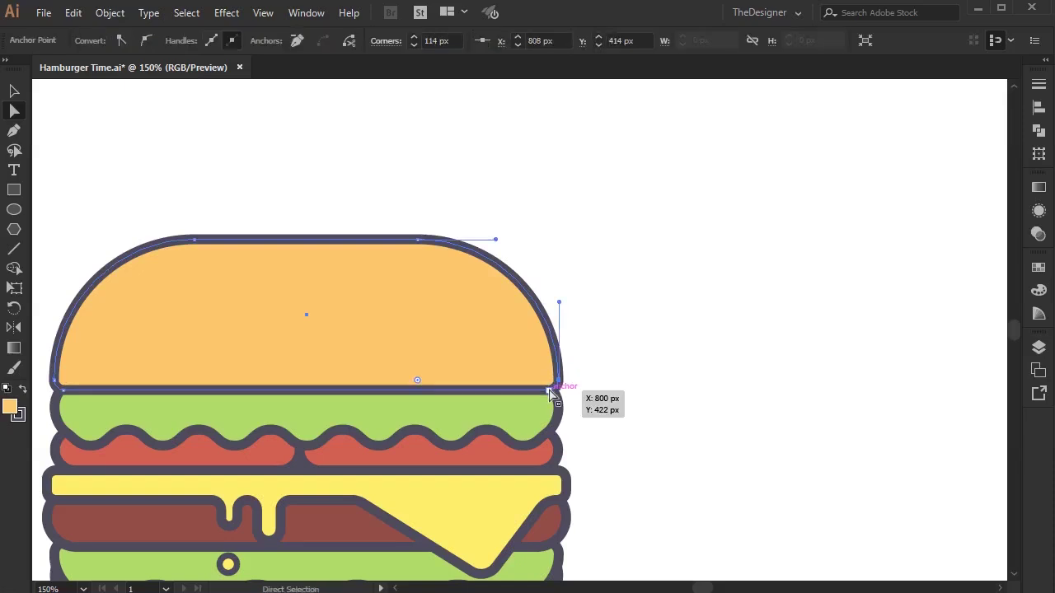
click(113, 359)
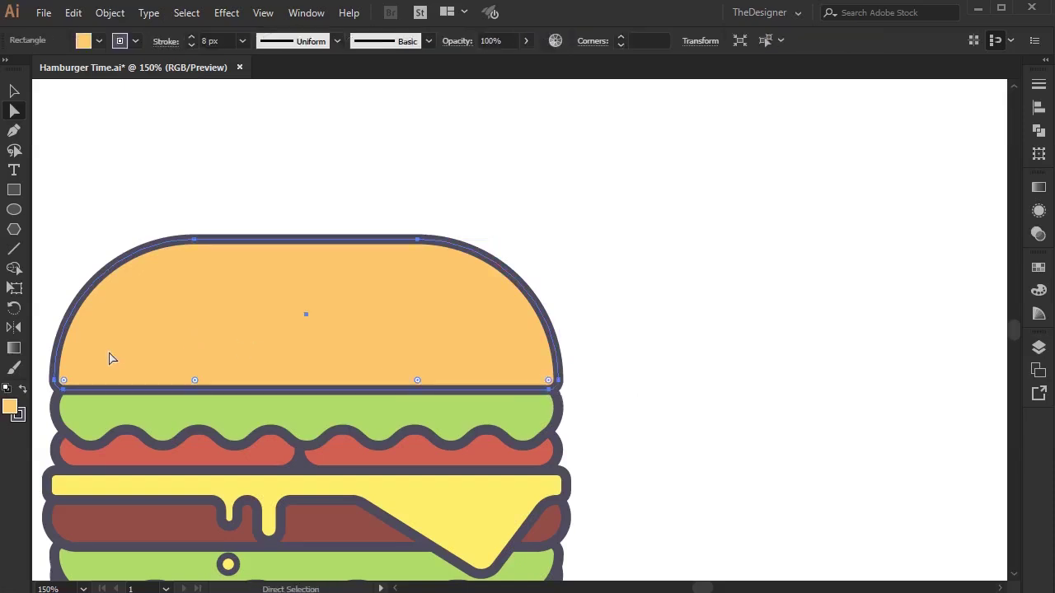
drag(66, 384, 99, 384)
Round the bun's top corners to 114 px and make the bottom bun slightly shorter
click(417, 382)
drag(417, 384, 387, 440)
key(ctrl+minus)
key(ctrl+minus)
key(ctrl+minus)
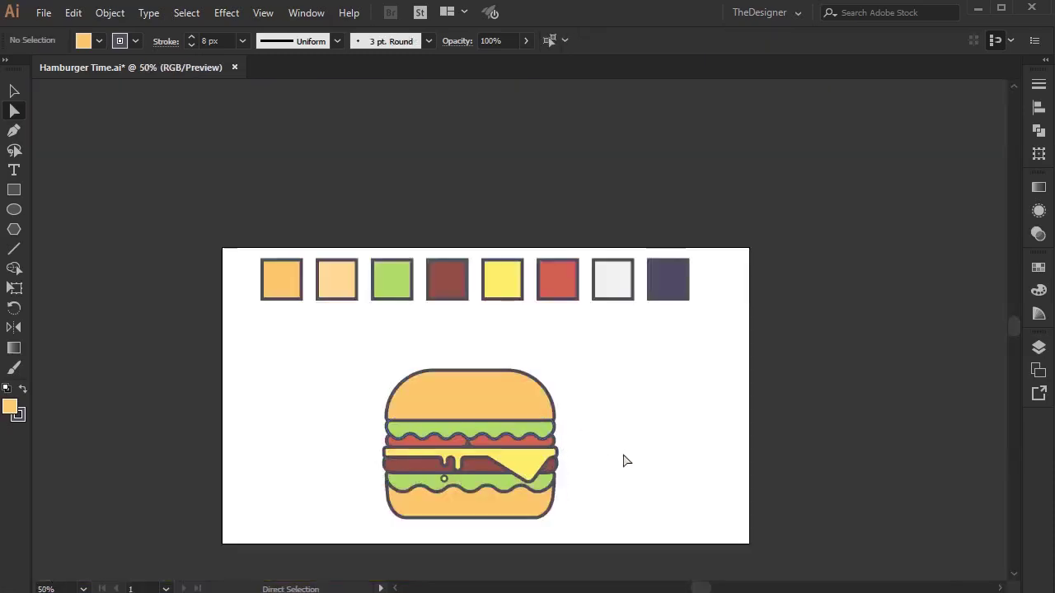
key(ctrl+plus)
click(507, 435)
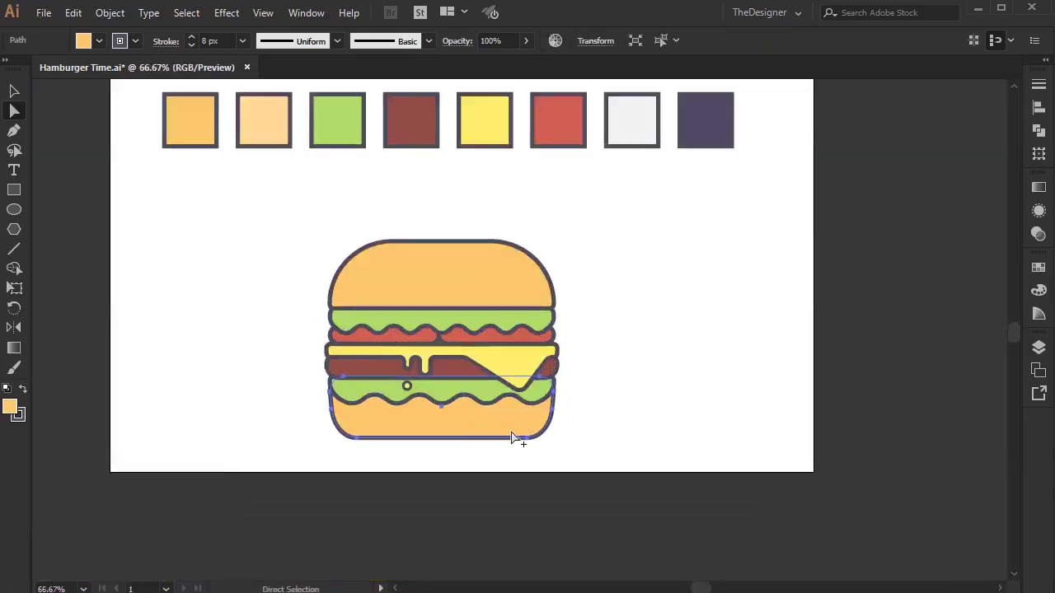
key(ctrl+plus)
key(ctrl+plus)
click(14, 91)
drag(356, 447, 356, 438)
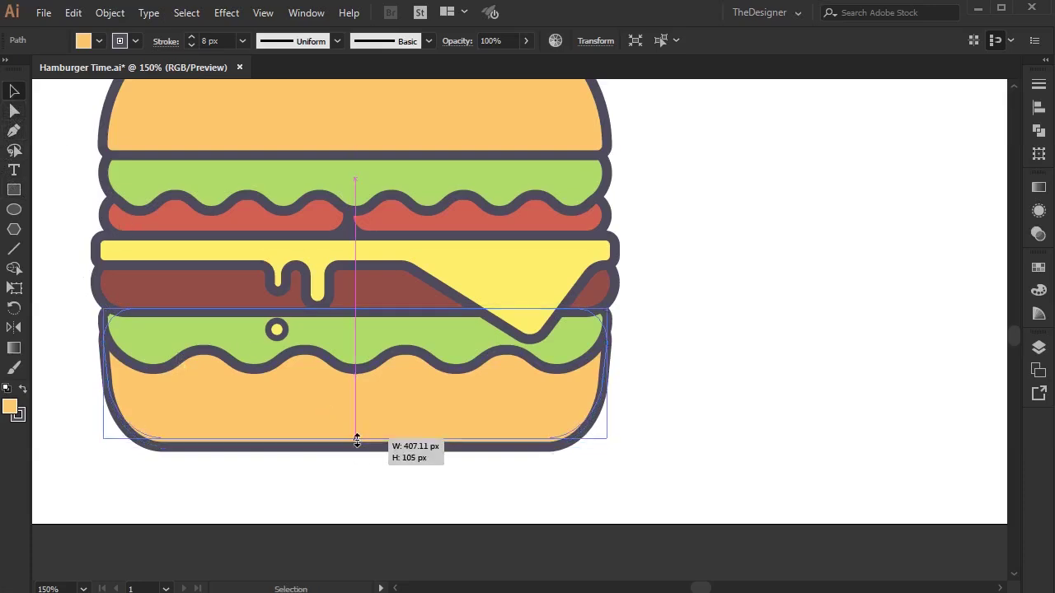
click(371, 474)
Select every part of the burger and move it straight to the left
key(ctrl+minus)
key(ctrl+minus)
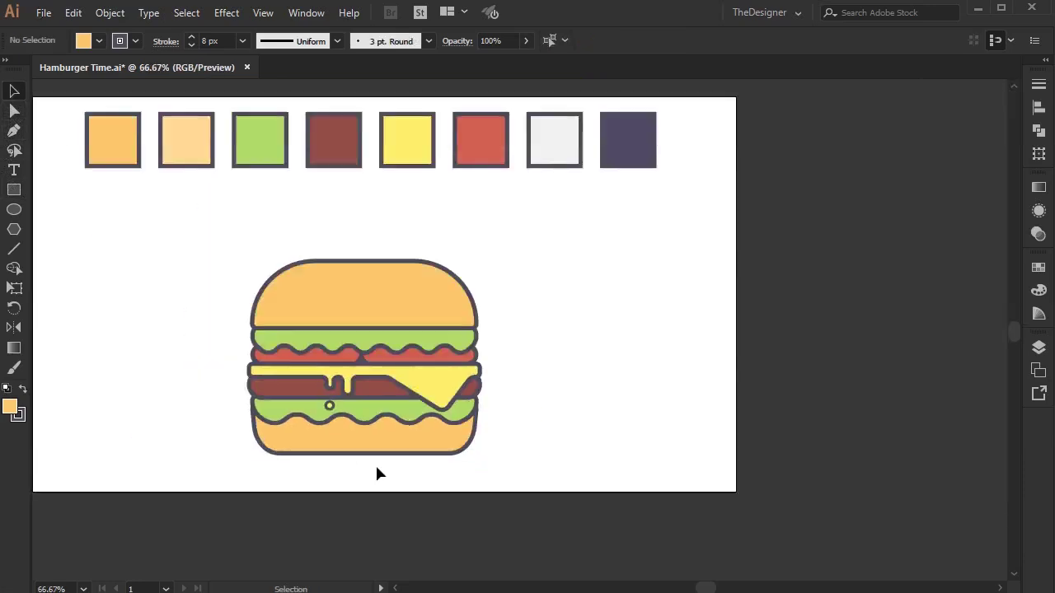
key(ctrl+minus)
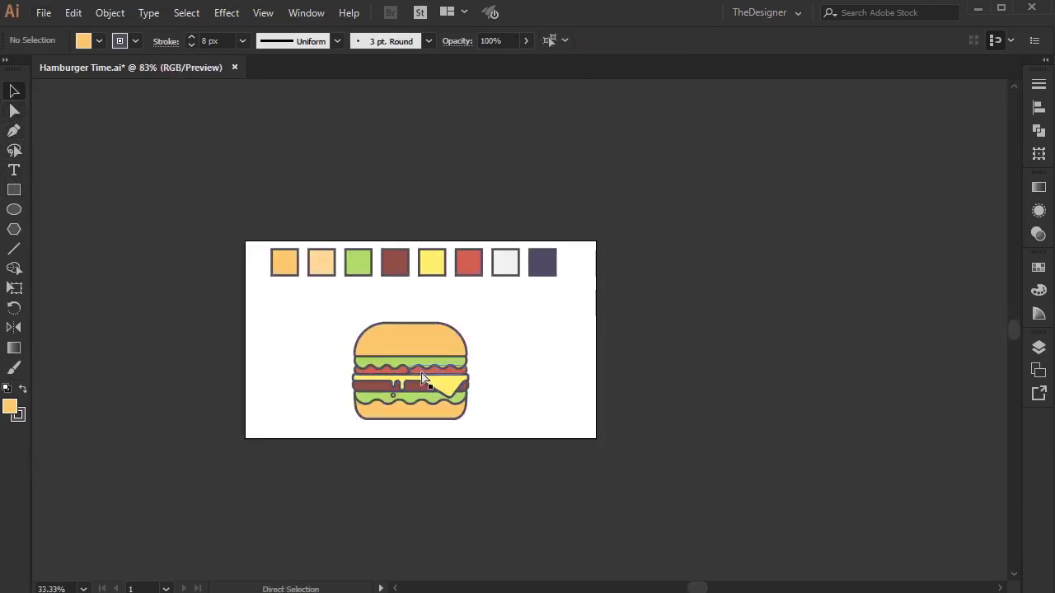
key(ctrl+0)
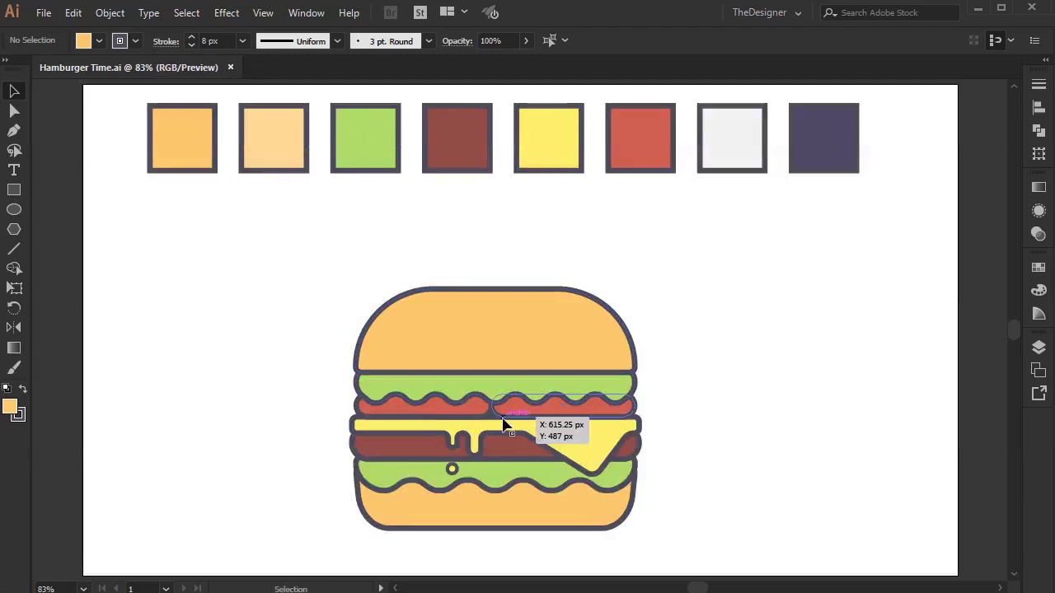
scroll(577, 420, down, 1)
drag(641, 510, 492, 350)
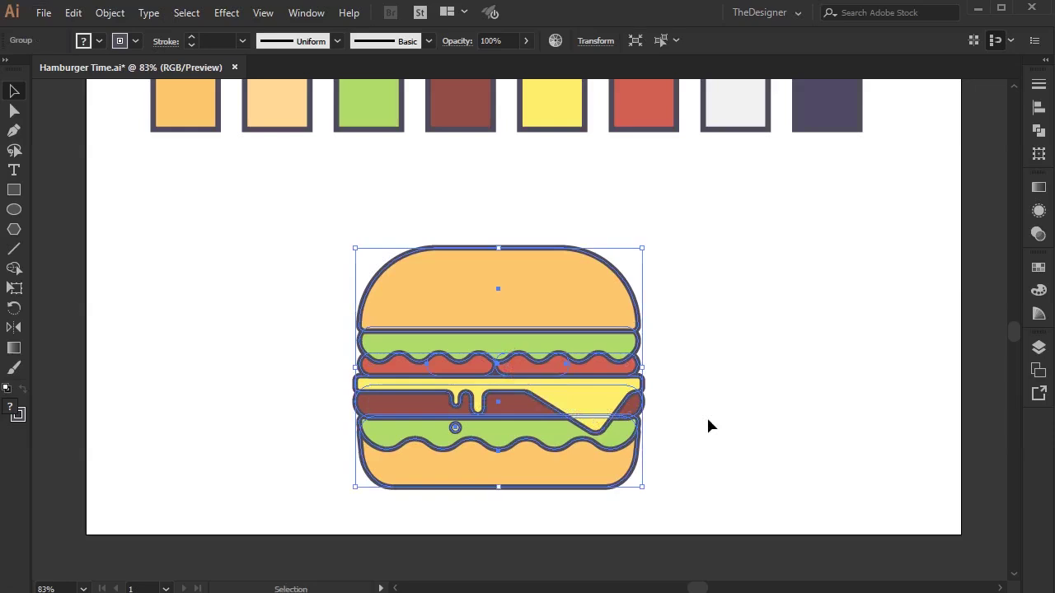
drag(575, 366, 407, 363)
Draw a tall rectangle to the right of the burger
click(585, 393)
scroll(577, 393, right, 1)
click(14, 190)
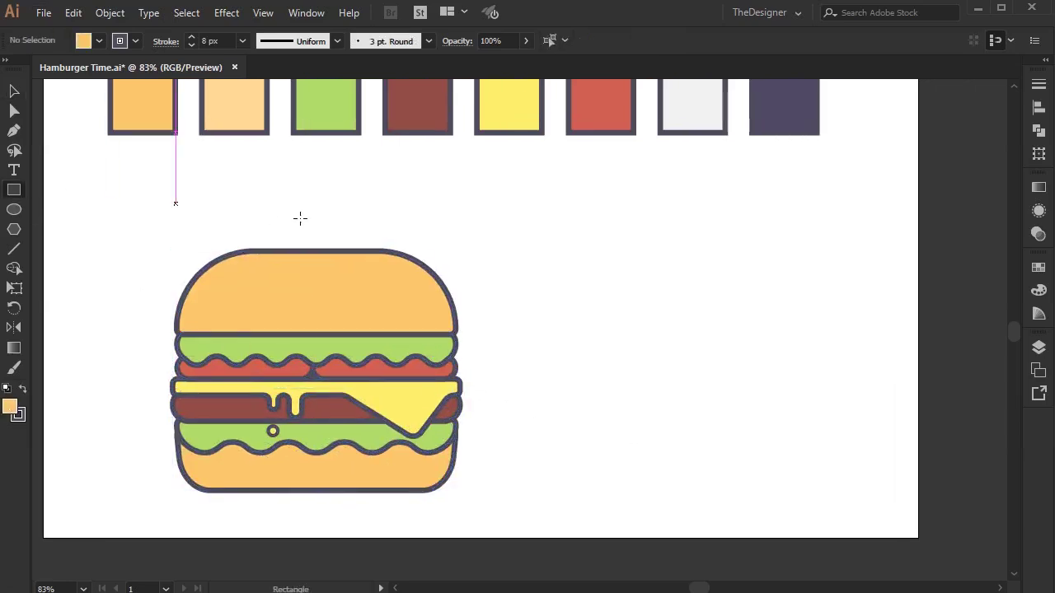
drag(488, 226, 638, 491)
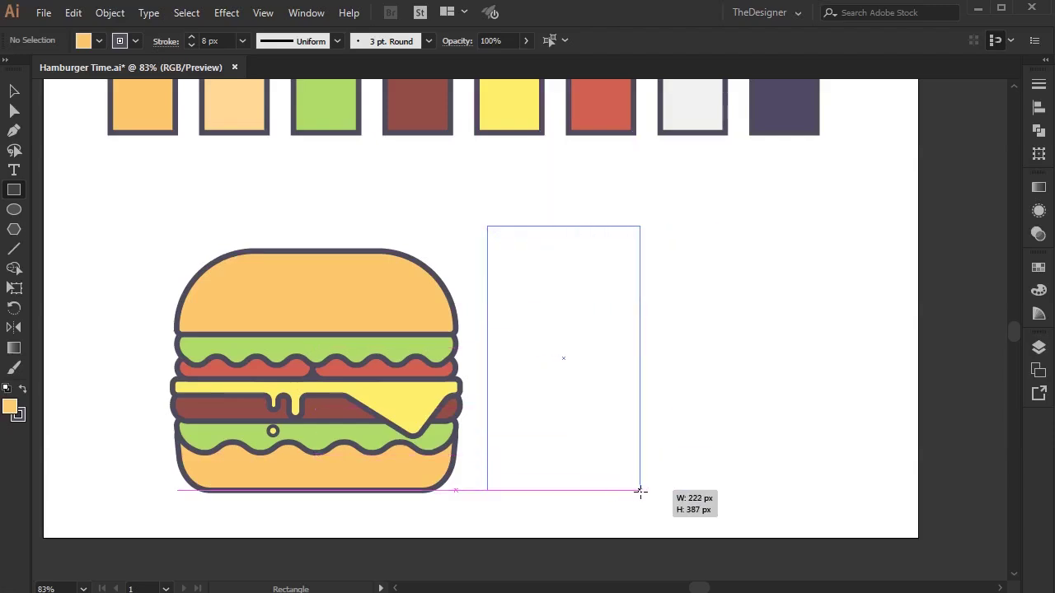
drag(639, 491, 643, 491)
Perspective-distort the rectangle into a cup, wider at the top and narrower at the bottom
click(15, 286)
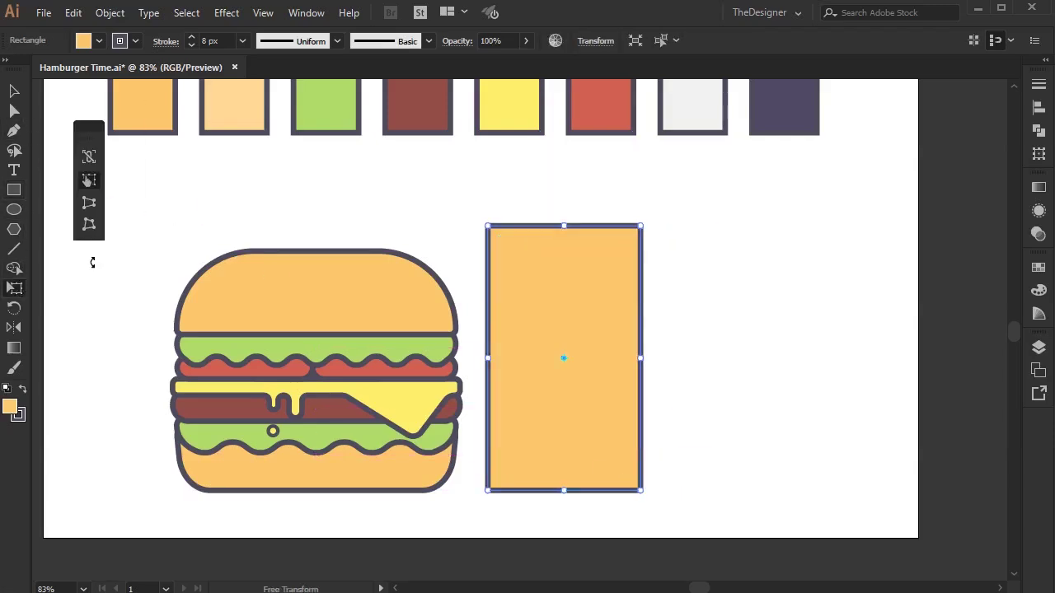
click(89, 204)
drag(641, 228, 655, 234)
drag(651, 490, 643, 490)
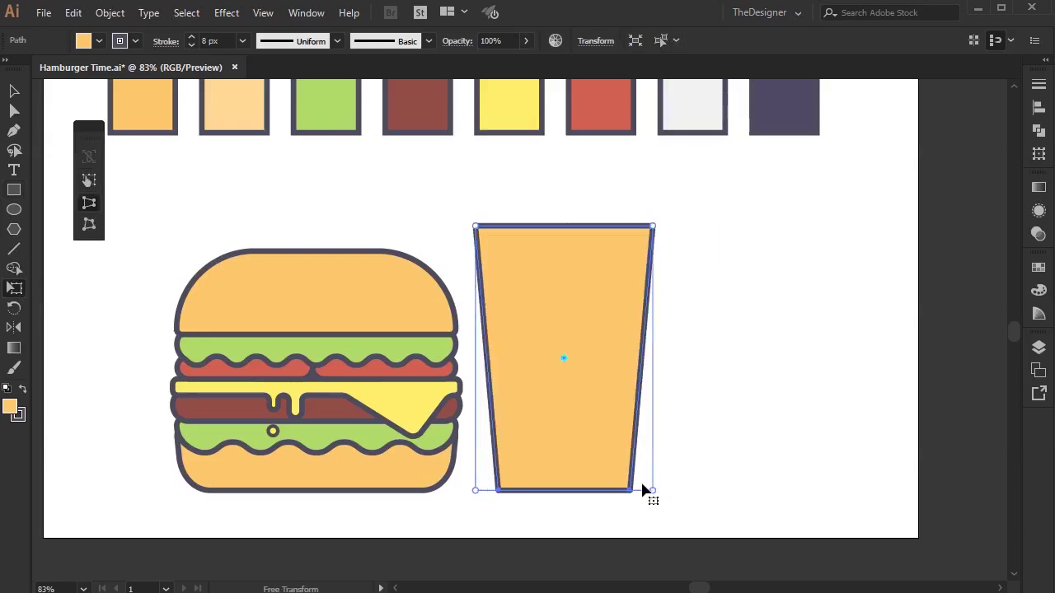
click(14, 91)
click(173, 168)
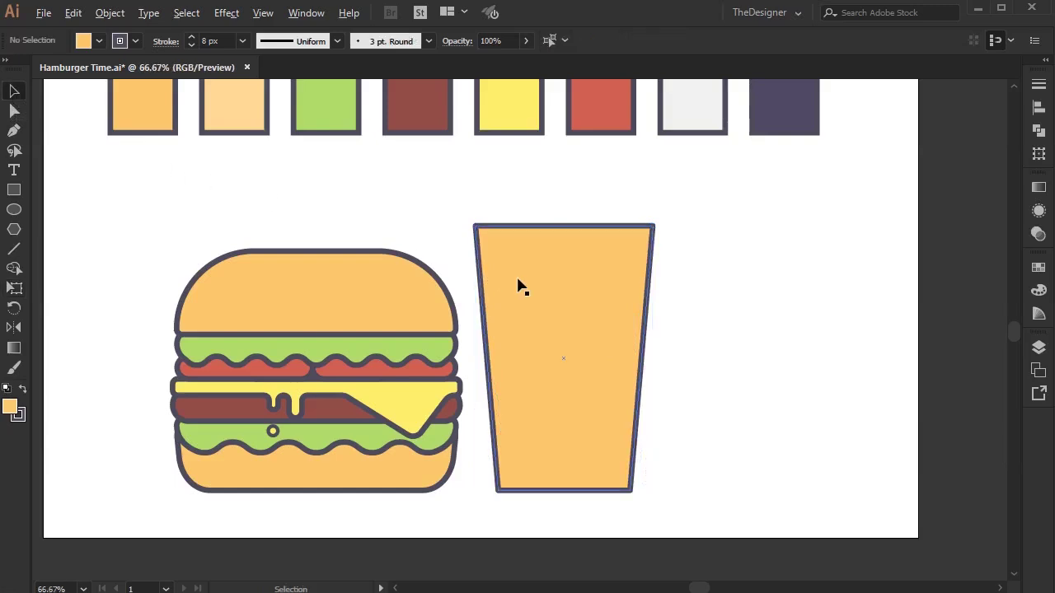
key(ctrl+minus)
key(ctrl+minus)
Fill the cup with the red swatch colour and nudge its top edge slightly
click(476, 297)
key(i)
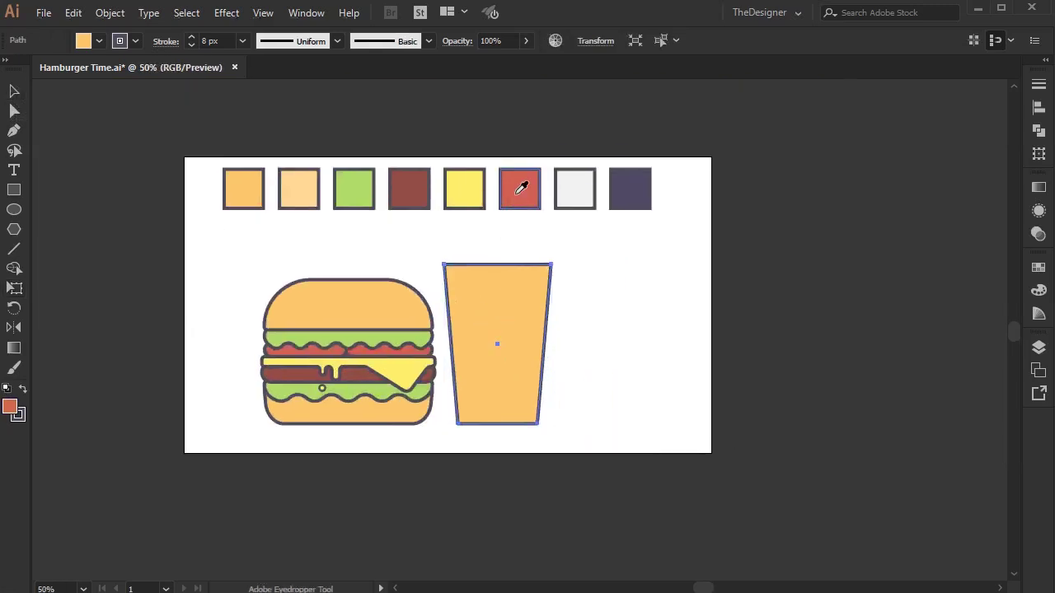
click(519, 191)
key(v)
click(597, 308)
click(505, 320)
drag(498, 264, 504, 270)
click(467, 240)
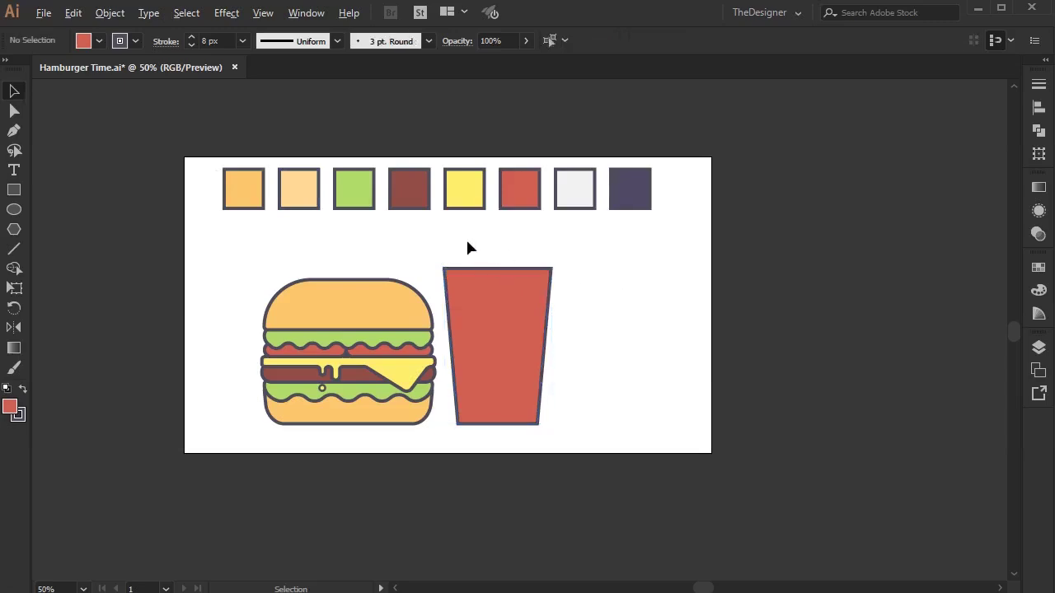
key(ctrl+plus)
key(ctrl+plus)
Draw a lid rectangle across the cup's top and centre it horizontally on the cup
click(14, 190)
drag(395, 261, 633, 285)
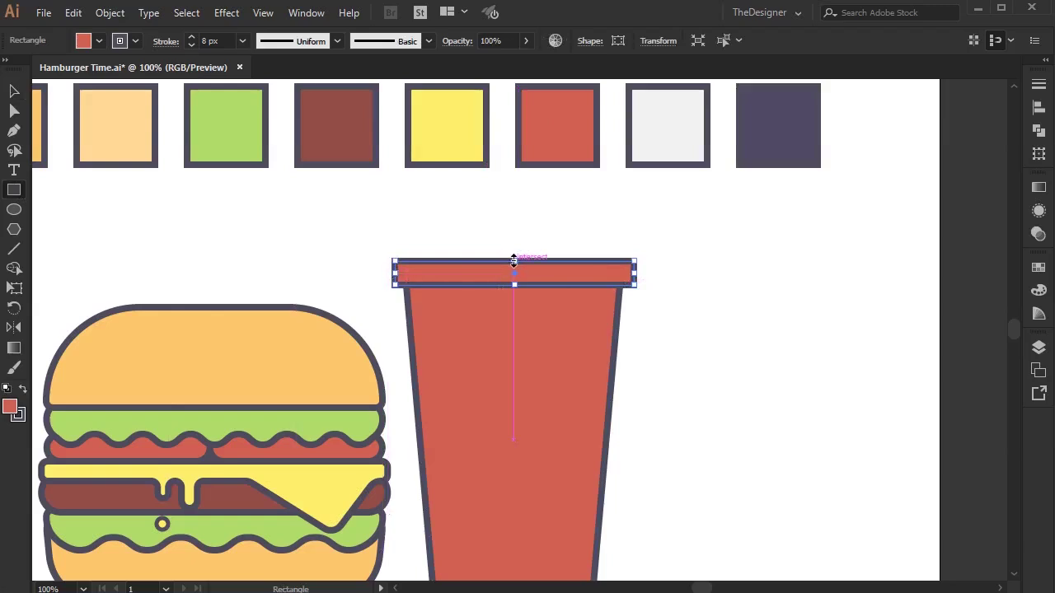
drag(399, 257, 640, 277)
key(v)
shift+click(558, 369)
click(1038, 108)
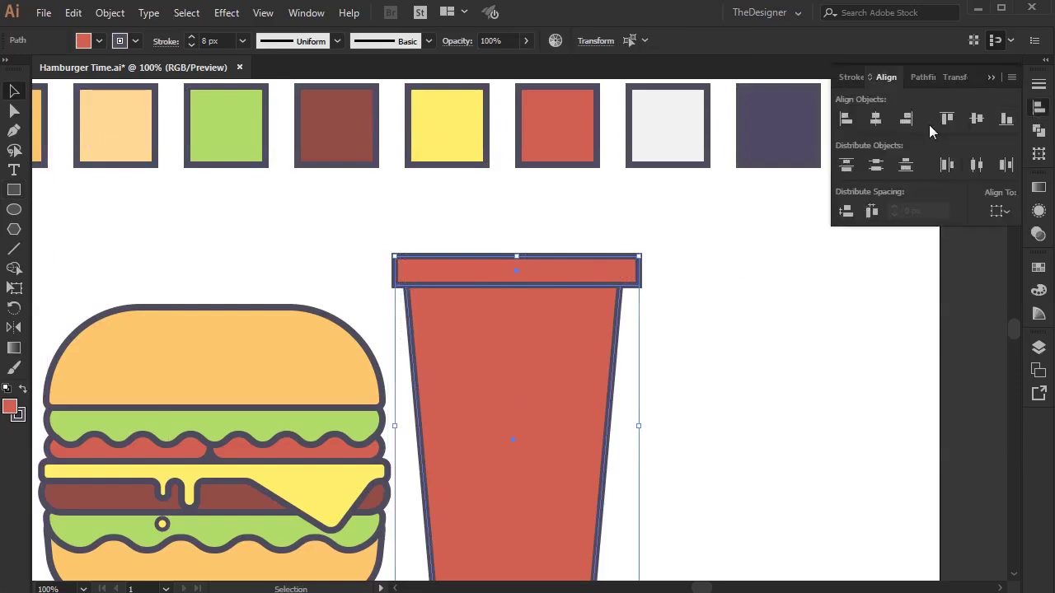
click(881, 122)
click(702, 273)
Fill the lid with the white swatch colour using the Eyedropper
click(602, 272)
key(i)
click(669, 138)
click(990, 77)
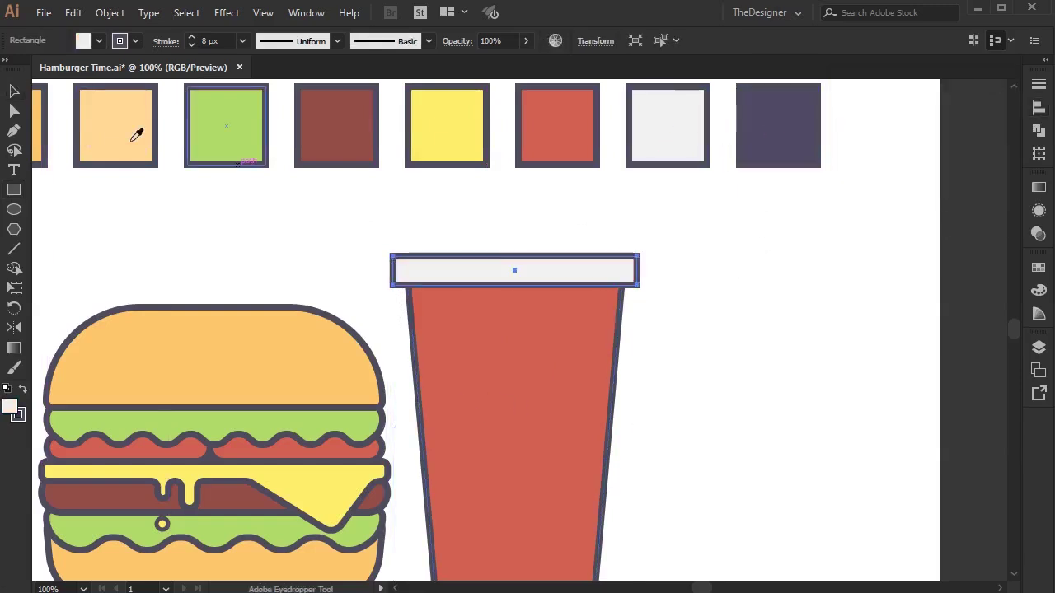
click(14, 91)
click(290, 262)
click(487, 272)
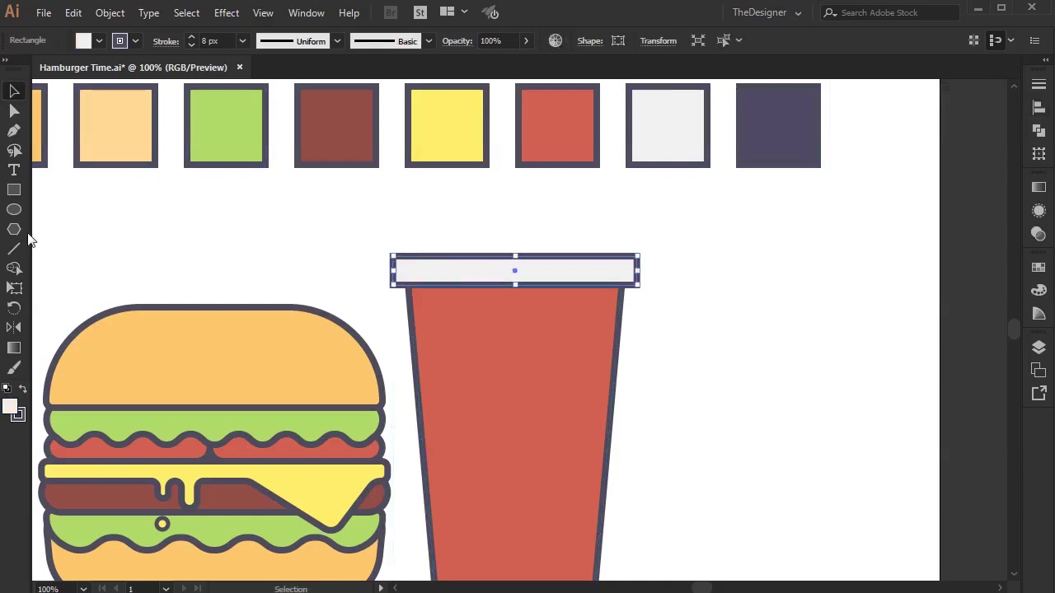
Distort the lid into a trapezoid about 292 px wide, then check lid and cup stroke settings
click(15, 288)
mouse_move(637, 285)
mouse_down()
mouse_move(646, 278)
mouse_move(641, 258)
mouse_up()
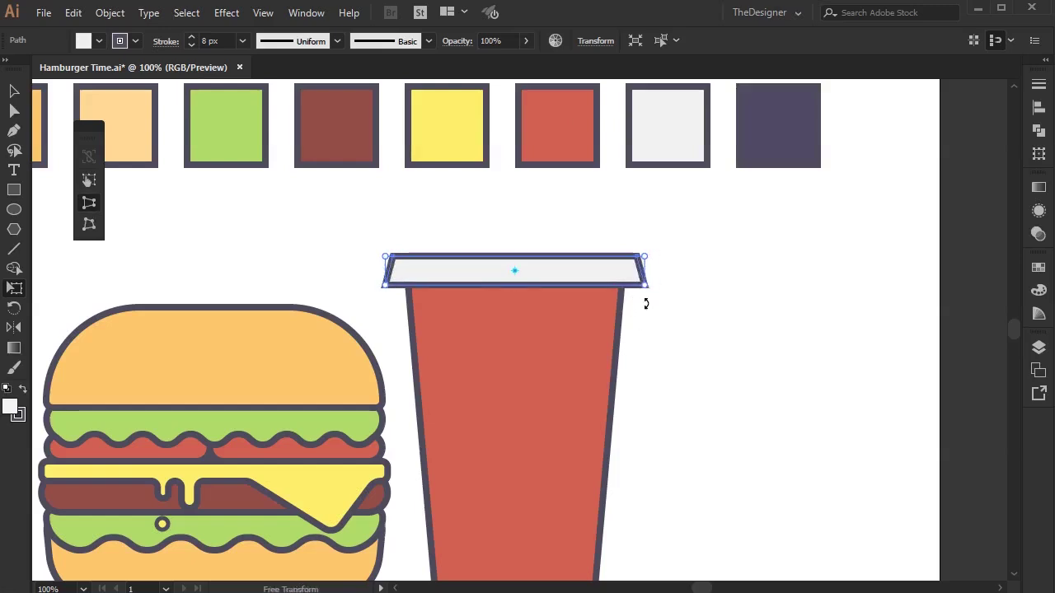
click(14, 92)
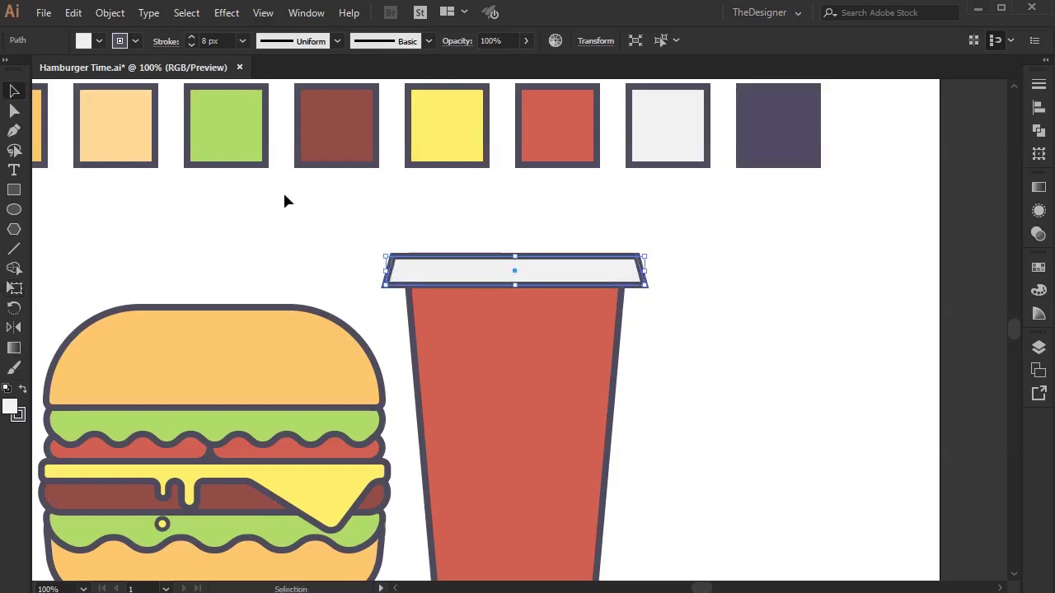
drag(647, 272, 635, 274)
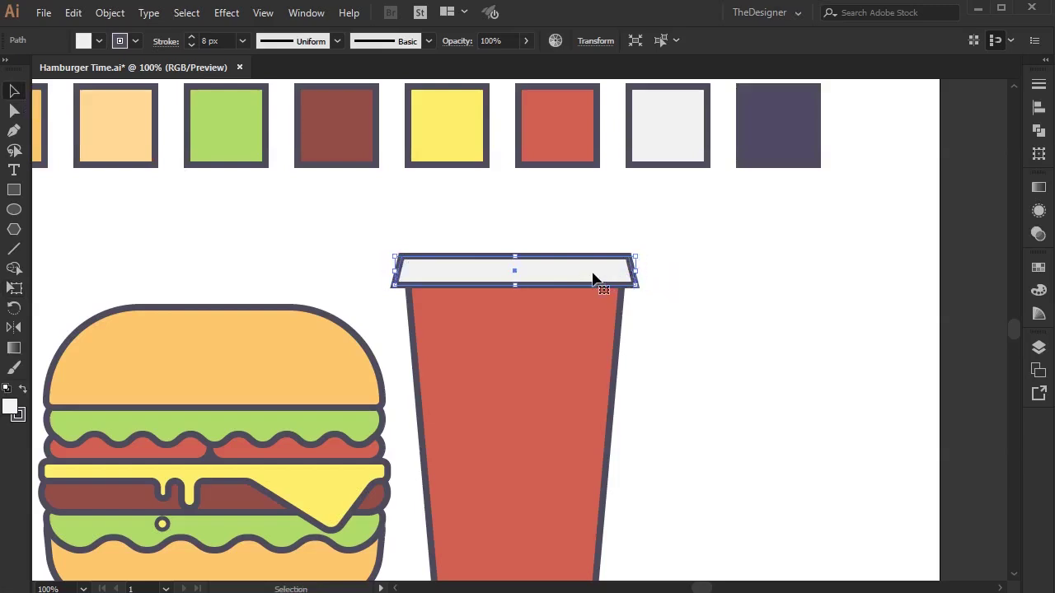
click(165, 42)
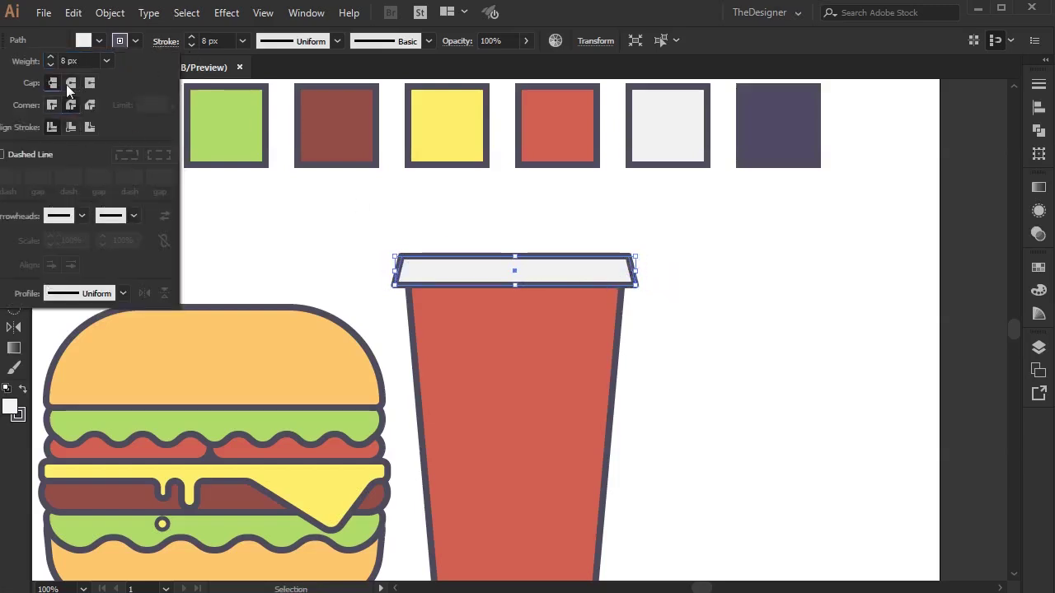
scroll(825, 400, down, 1)
click(594, 387)
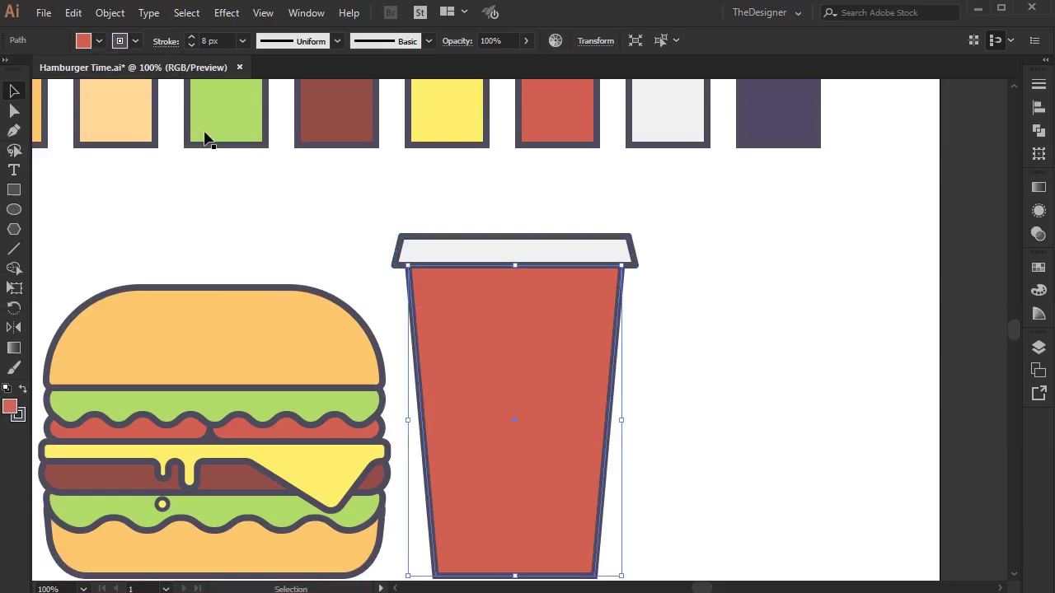
click(165, 41)
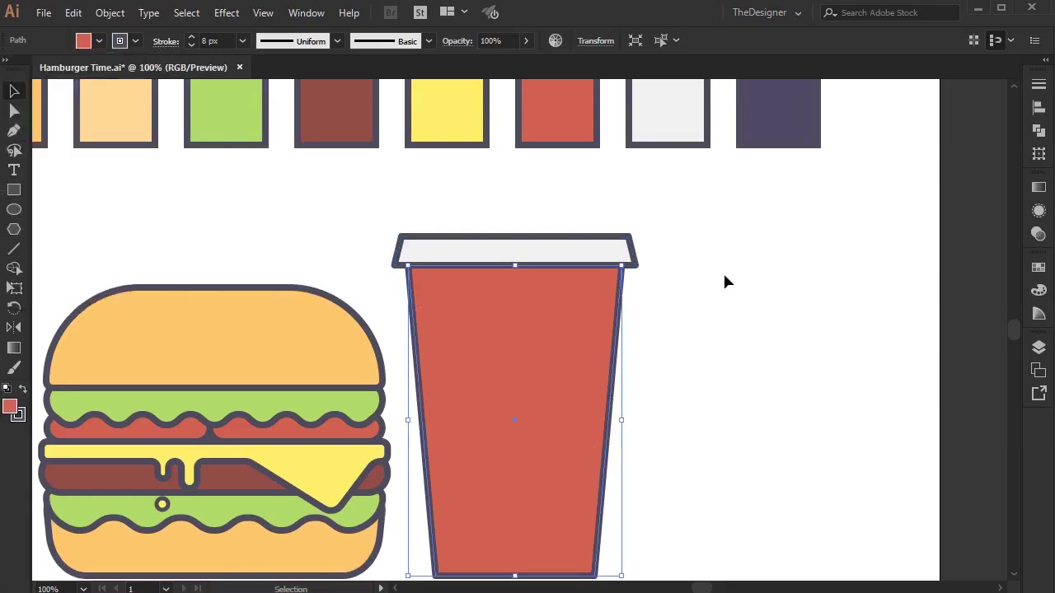
Duplicate the cup's lid and move the copy upward
key(ctrl+minus)
key(ctrl+minus)
click(656, 324)
scroll(552, 260, up, 1)
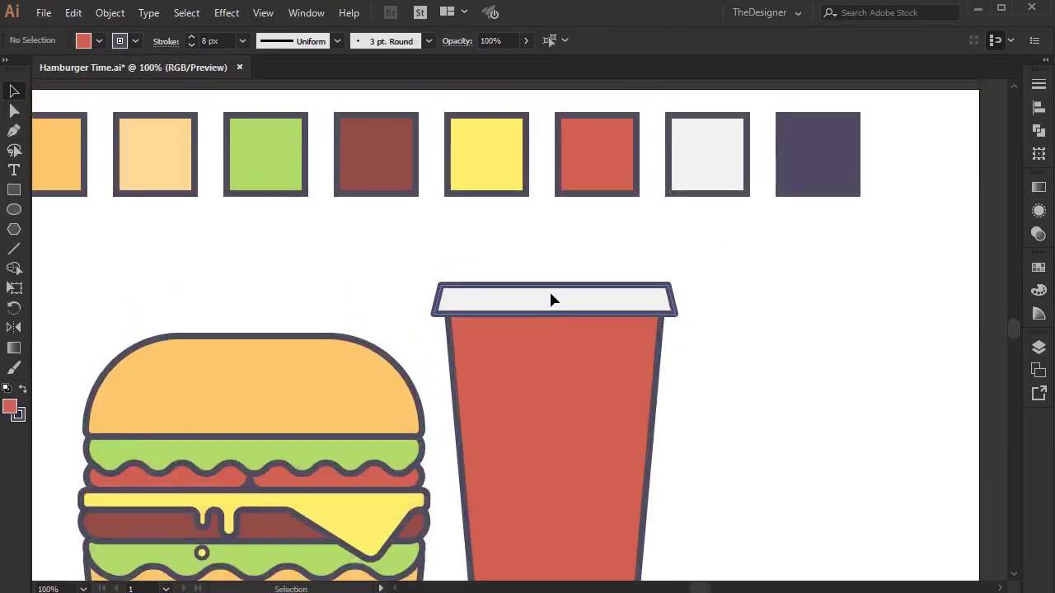
click(551, 300)
drag(554, 299, 558, 275)
Resize the lid copy narrower and shorter, about 30 px tall
mouse_move(676, 270)
mouse_down()
mouse_move(646, 278)
mouse_move(657, 271)
mouse_up()
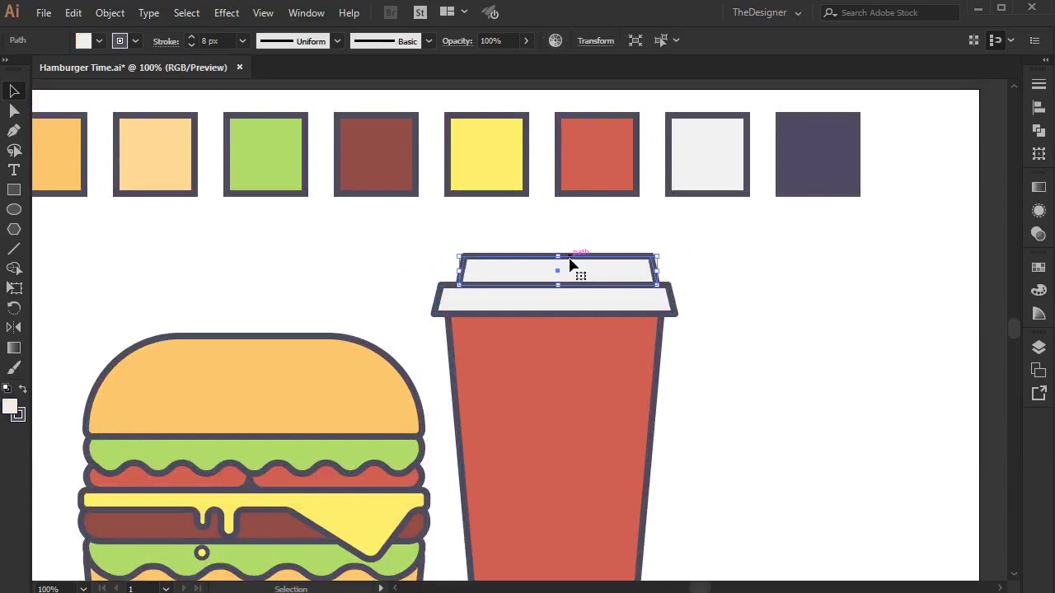
drag(558, 256, 559, 265)
drag(656, 276, 657, 275)
drag(457, 273, 453, 273)
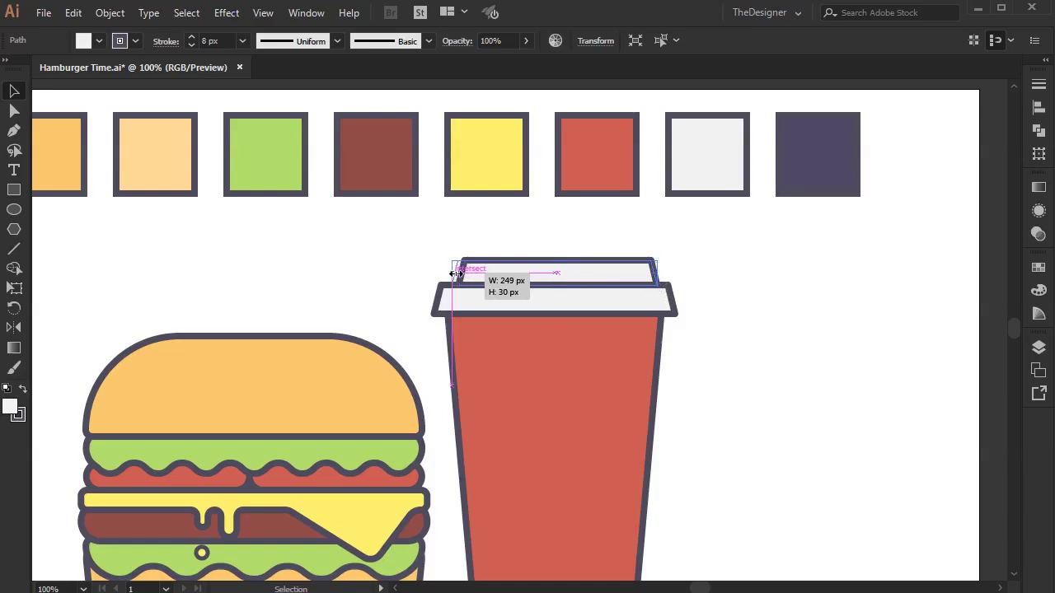
click(724, 287)
click(576, 280)
drag(554, 259, 554, 264)
click(740, 272)
Widen the upper lid tier evenly on both sides, then select the whole cup
click(582, 282)
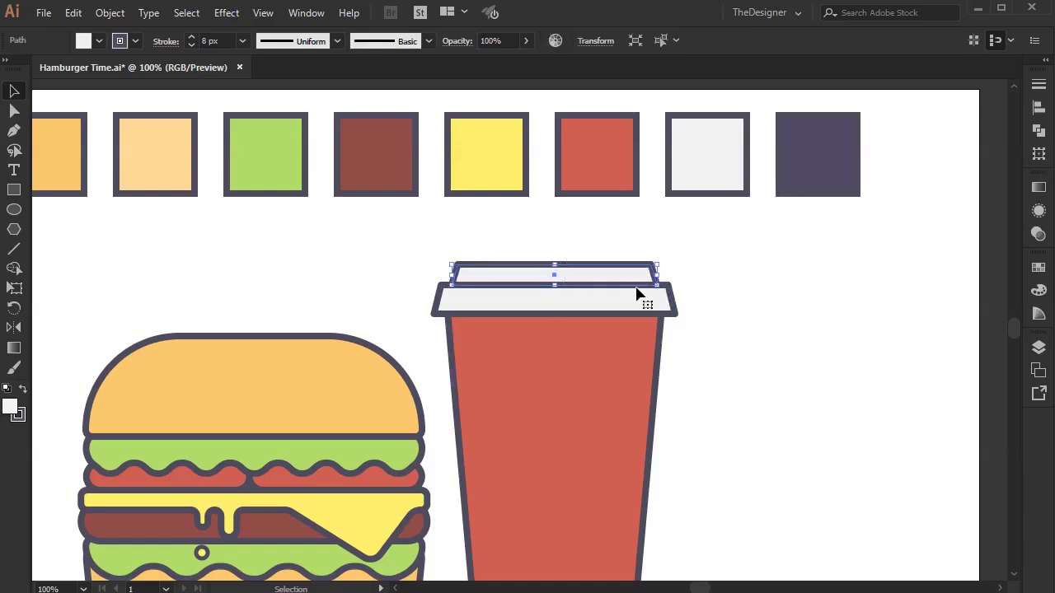
scroll(681, 331, down, 1)
scroll(603, 290, up, 2)
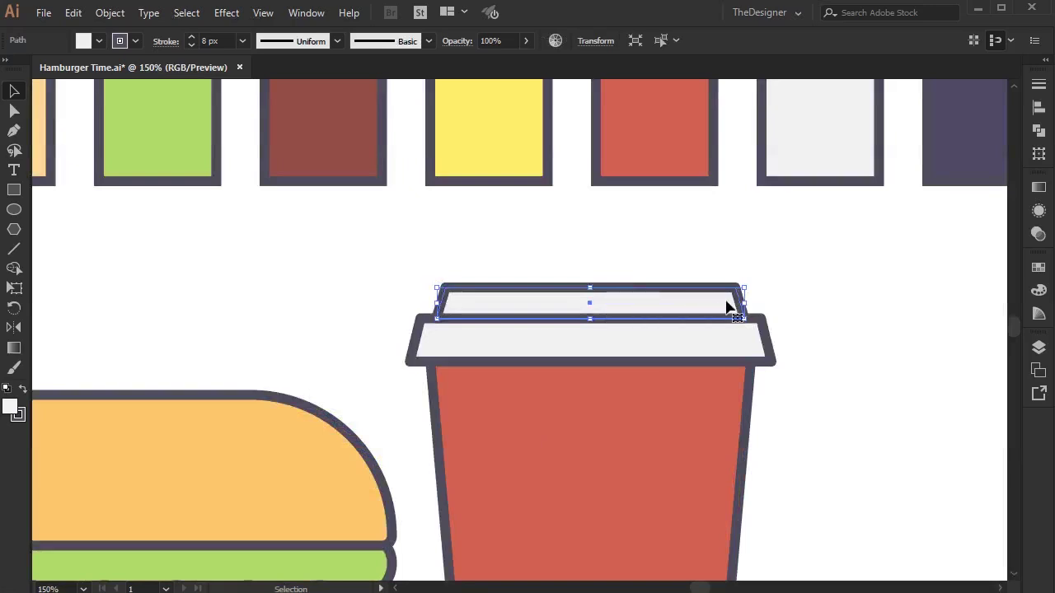
drag(745, 300, 751, 301)
click(787, 314)
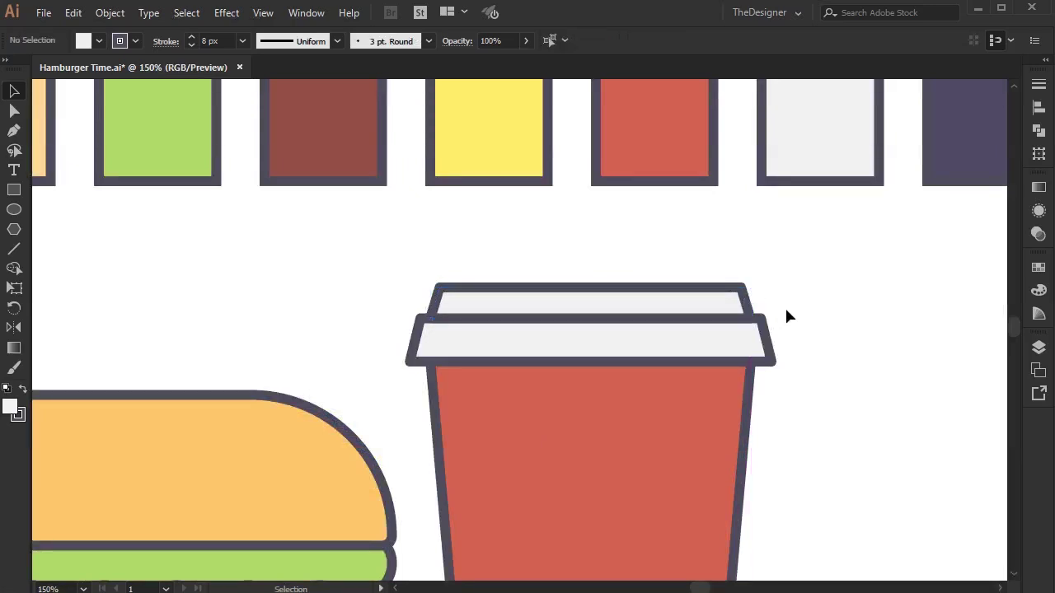
click(708, 347)
click(563, 250)
scroll(562, 250, down, 3)
drag(600, 460, 561, 269)
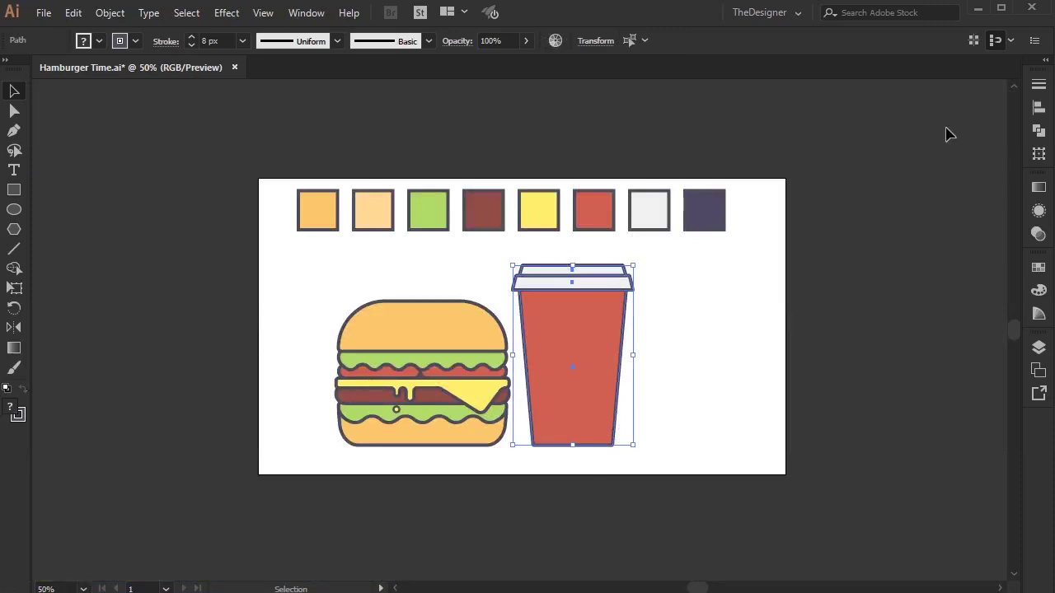
Move the cup 64 px right and round its bottom corners to about 30 px
click(1039, 107)
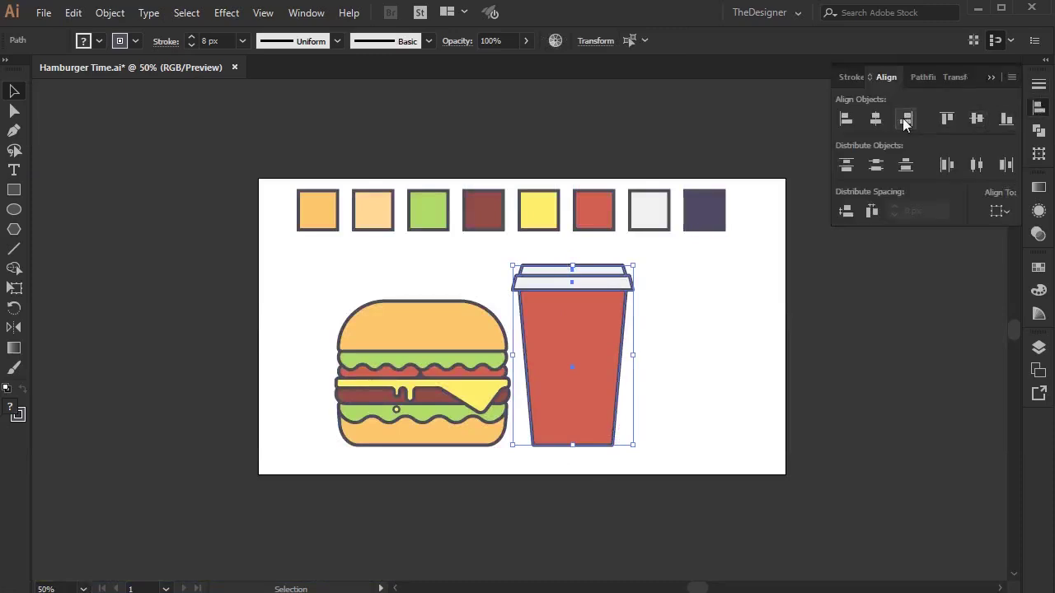
click(991, 76)
click(709, 310)
drag(575, 334, 600, 332)
click(695, 324)
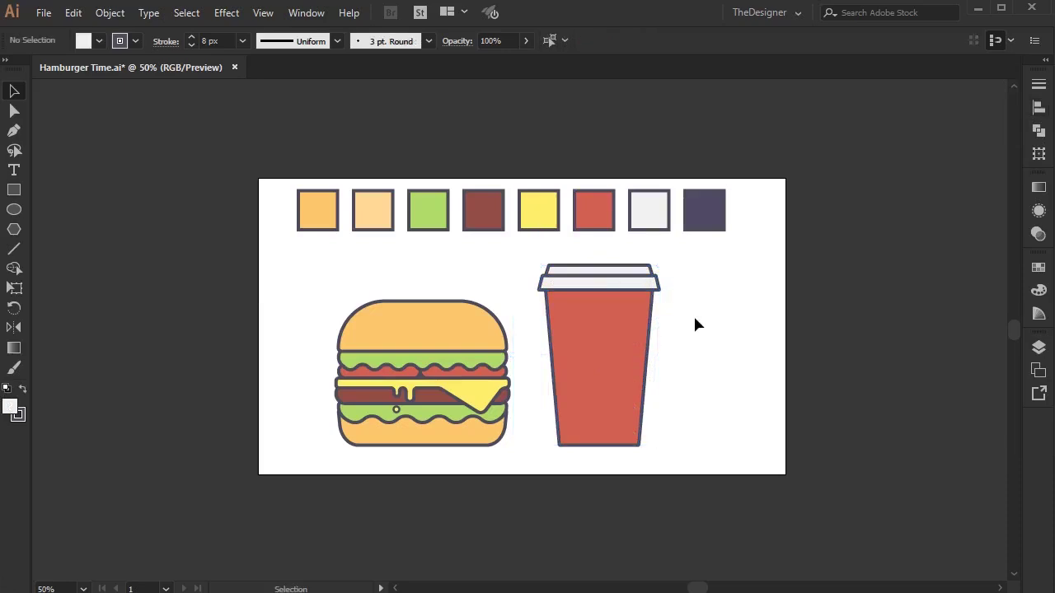
scroll(619, 425, up, 1)
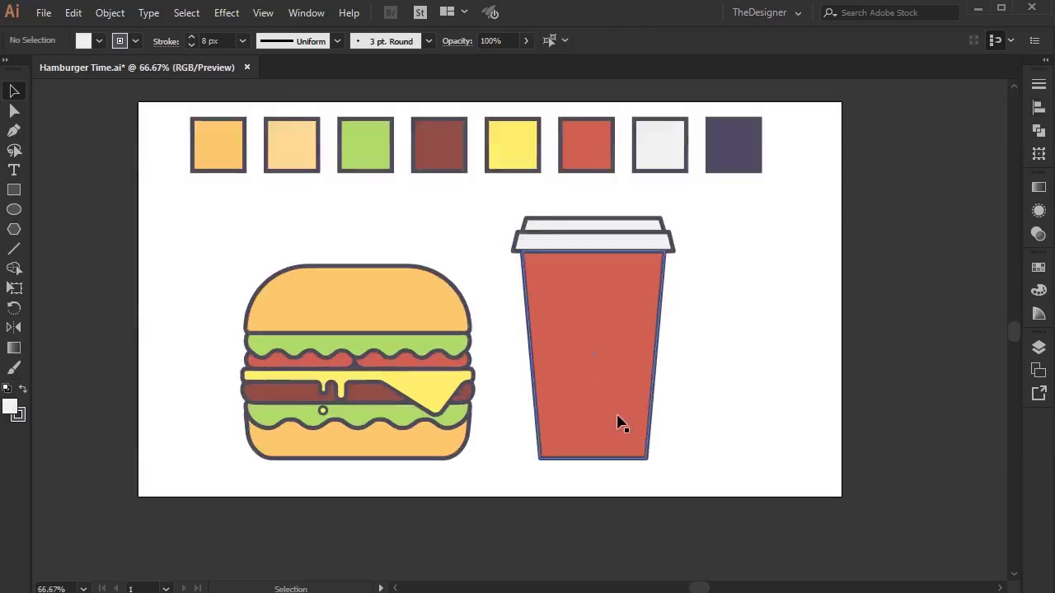
drag(514, 440, 553, 437)
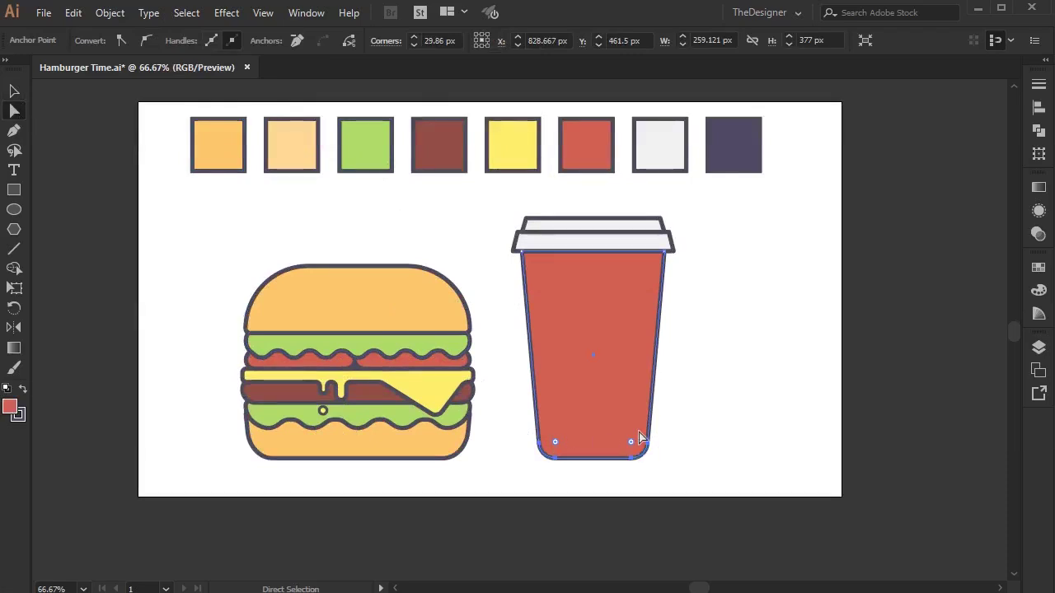
click(746, 427)
Round the lower lid tier's two bottom corners to 4.68 px
drag(624, 325, 535, 376)
scroll(585, 336, up, 1)
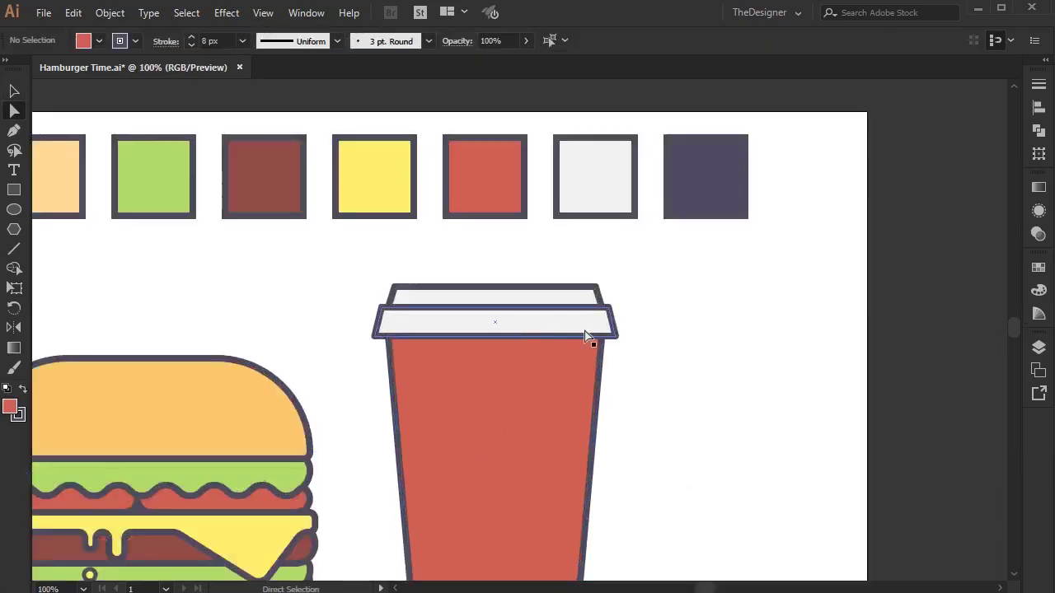
click(586, 336)
click(616, 336)
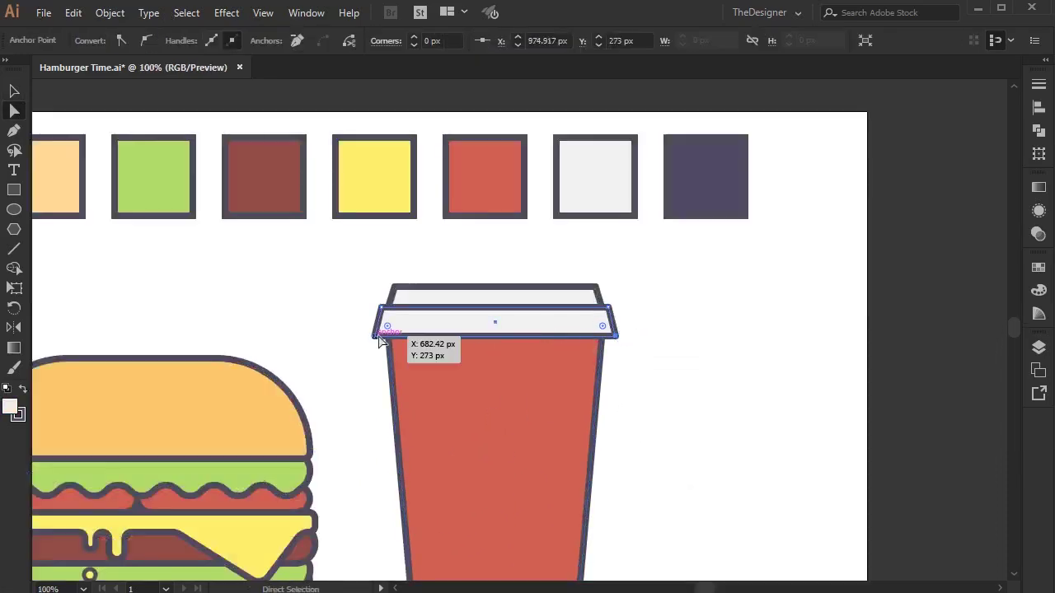
shift+click(377, 336)
drag(384, 327, 377, 334)
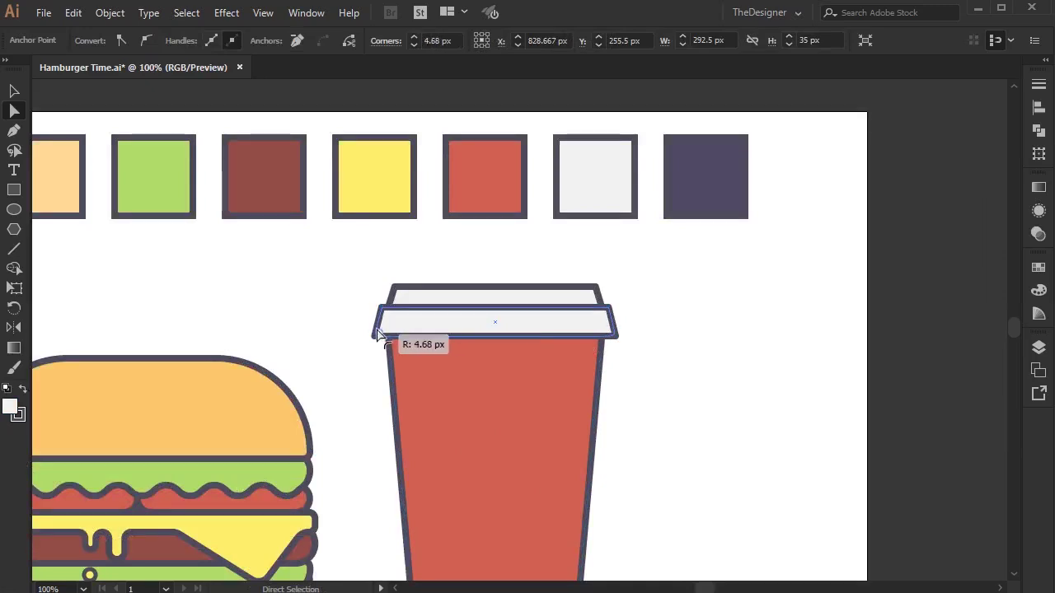
click(664, 395)
key(ctrl+minus)
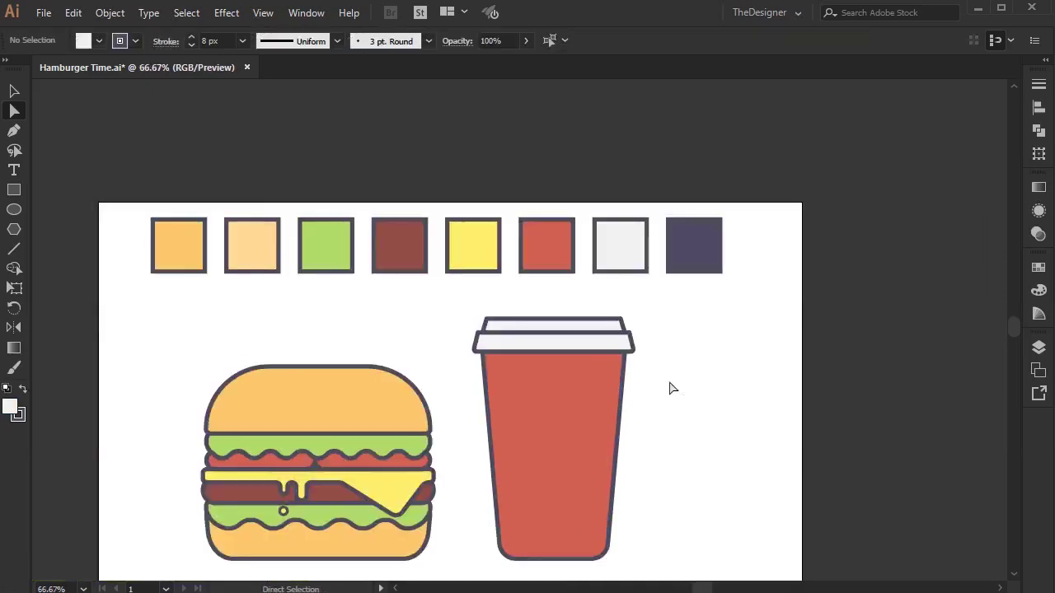
key(ctrl+minus)
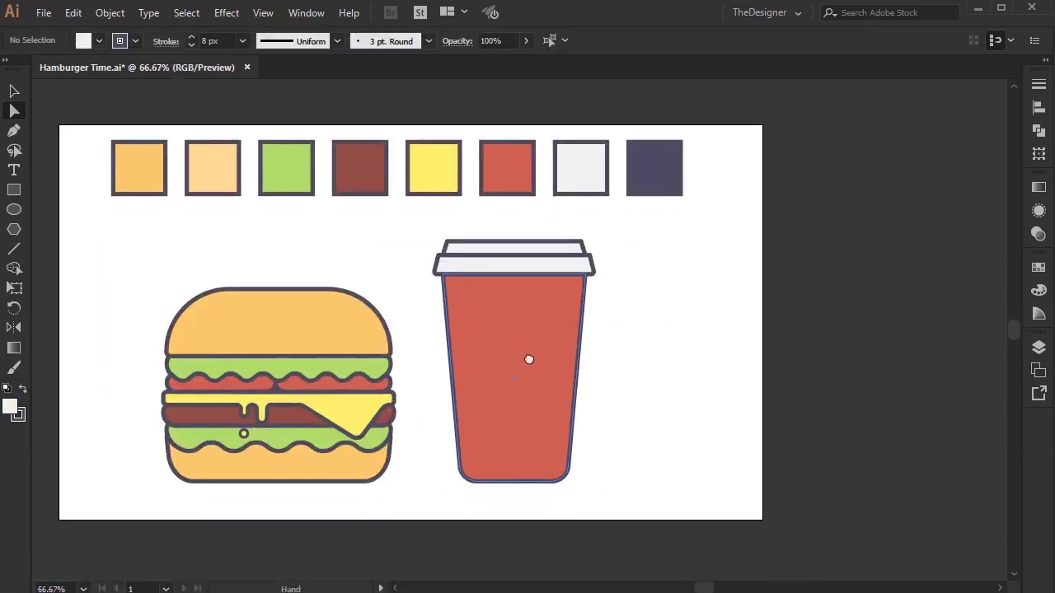
key(ctrl+plus)
Pen-draw a curved, sharp-cornered band sweeping diagonally from left of the cup across it
click(14, 132)
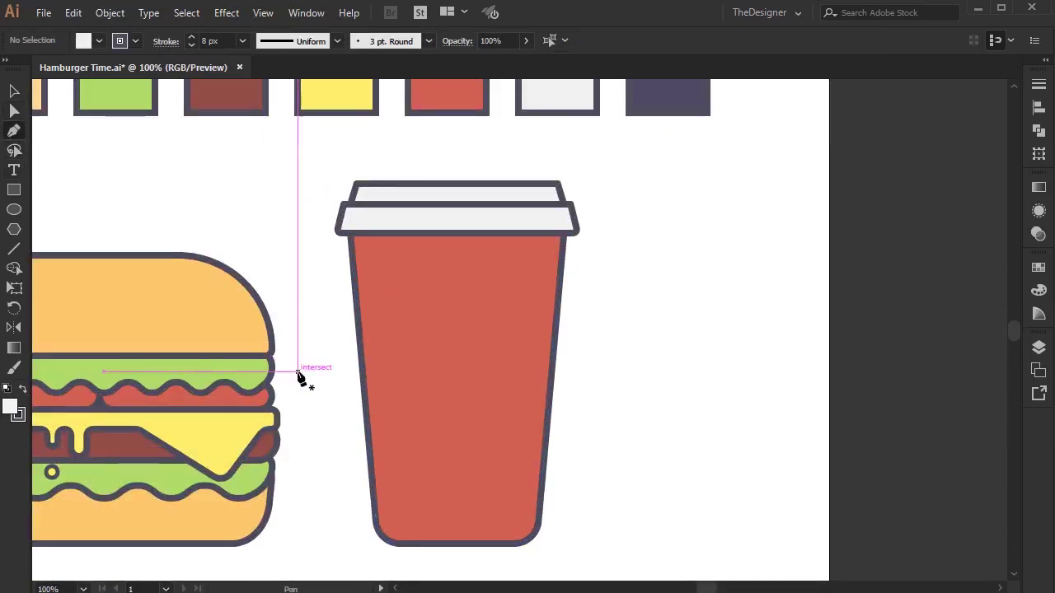
click(301, 403)
mouse_move(624, 319)
mouse_down()
mouse_move(770, 160)
mouse_move(775, 134)
mouse_up()
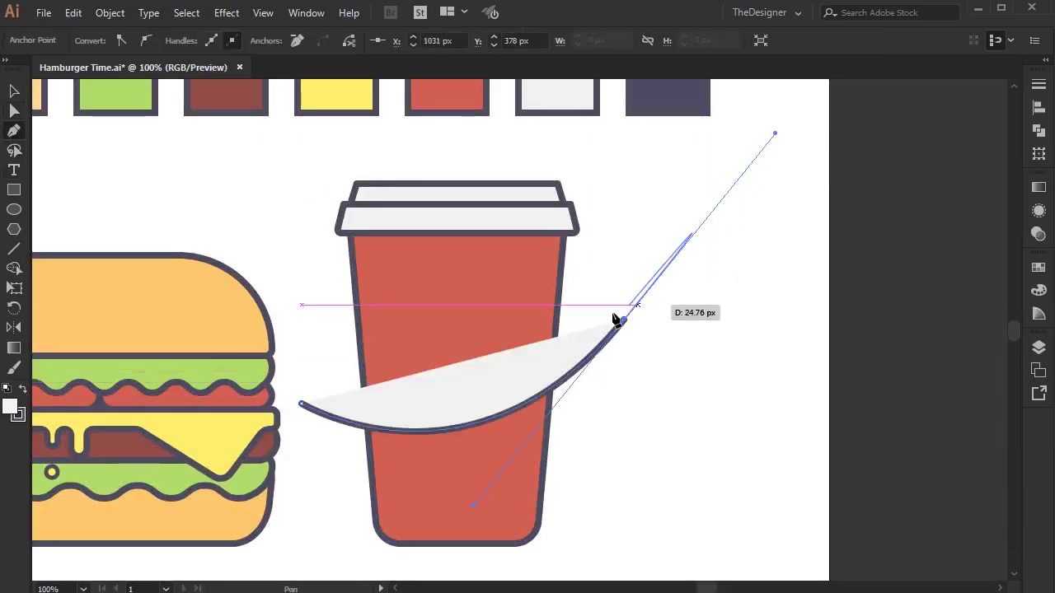
click(624, 319)
click(629, 214)
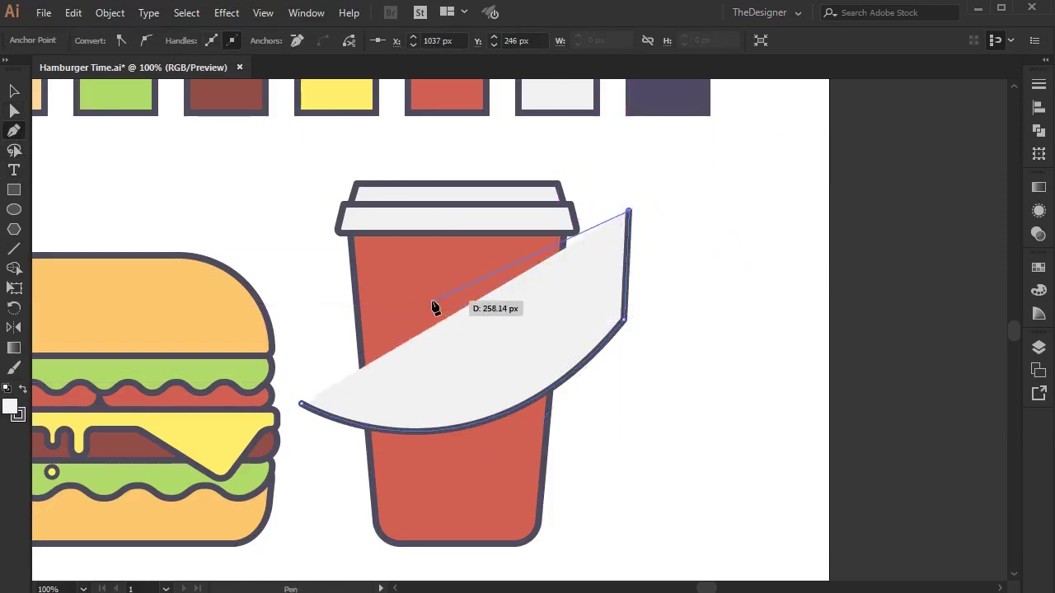
mouse_move(328, 357)
mouse_down()
mouse_move(260, 221)
mouse_move(230, 242)
mouse_up()
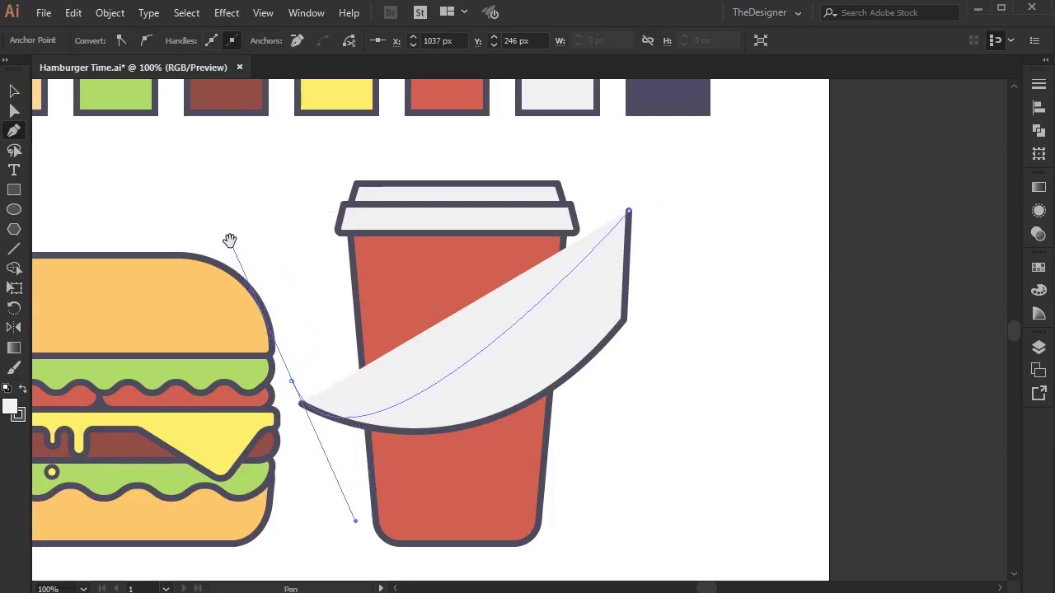
drag(230, 242, 230, 243)
click(302, 405)
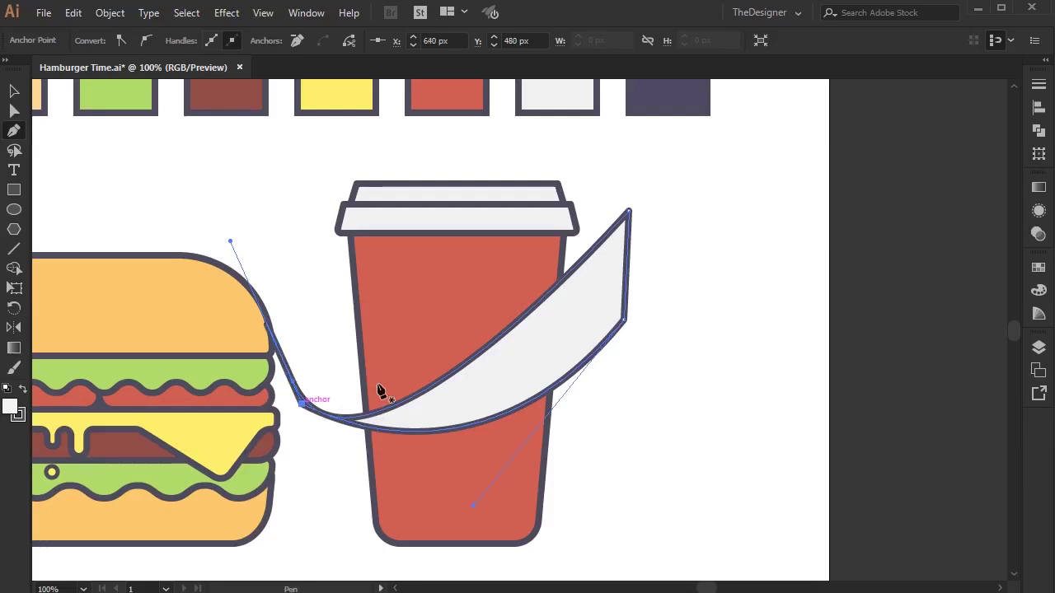
click(14, 91)
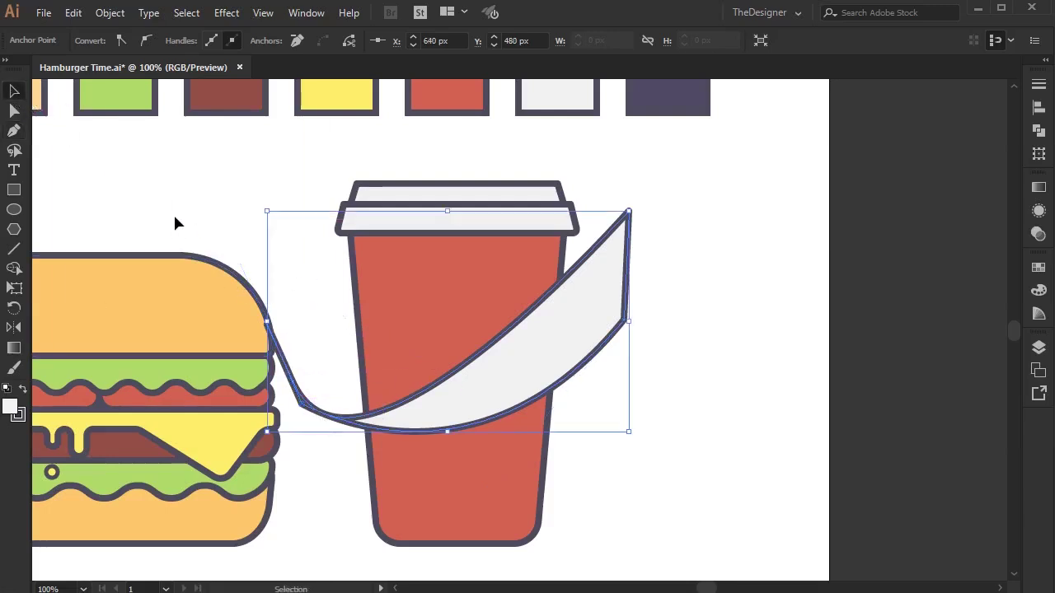
scroll(383, 288, down, 1)
click(404, 289)
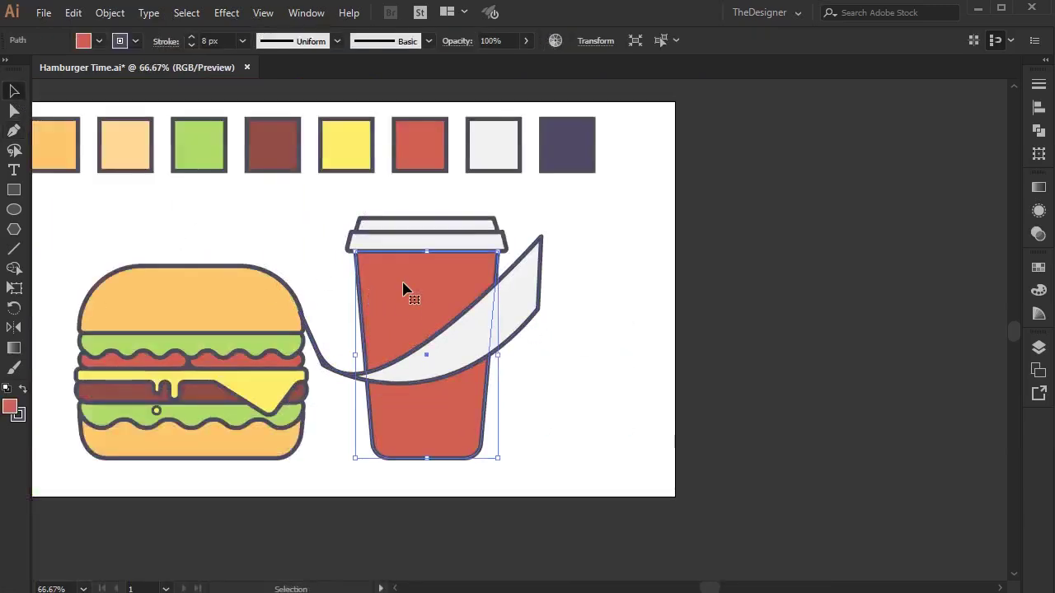
Intersect the band with the cup body in Pathfinder, leaving a diagonal white stripe
shift+click(520, 306)
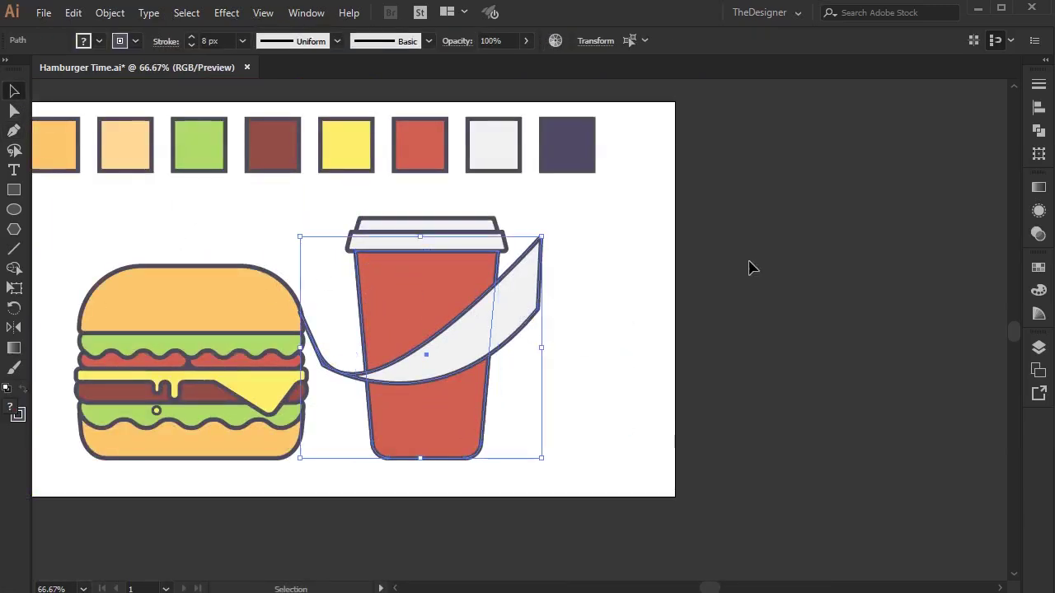
click(1040, 135)
click(907, 117)
click(639, 285)
scroll(404, 332, up, 1)
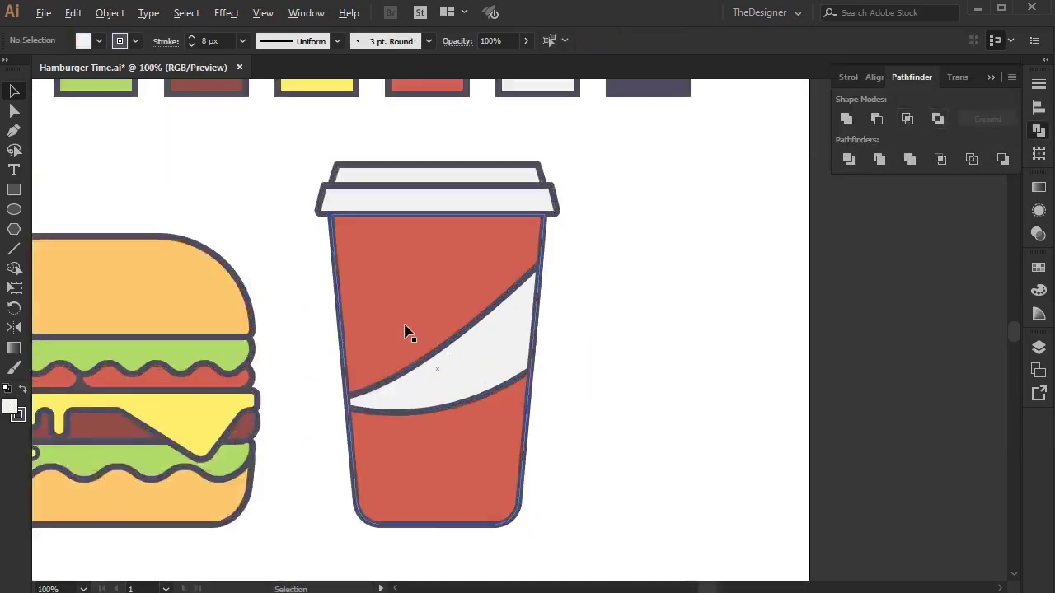
scroll(516, 347, down, 1)
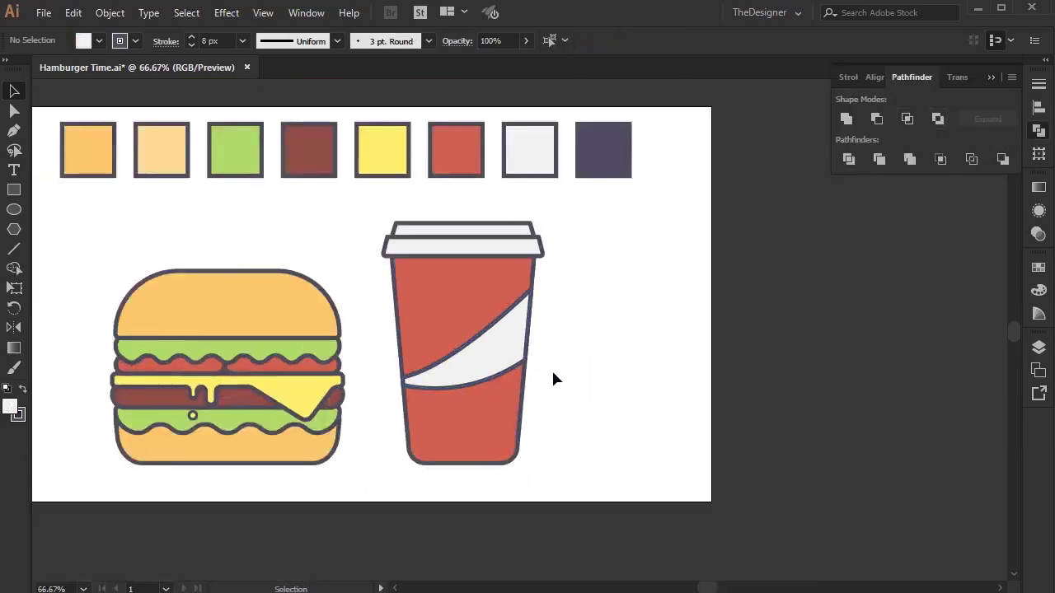